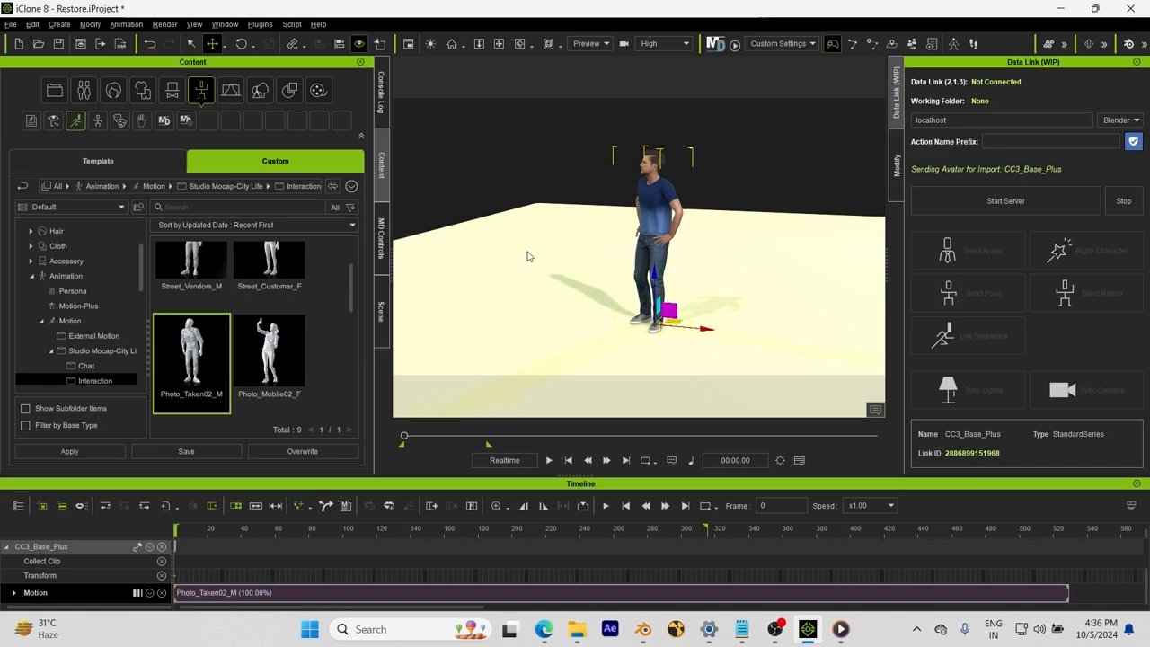
# Step: Preview the man's animation, replaying from frame 342, then return to the first frame
pyautogui.press('space')
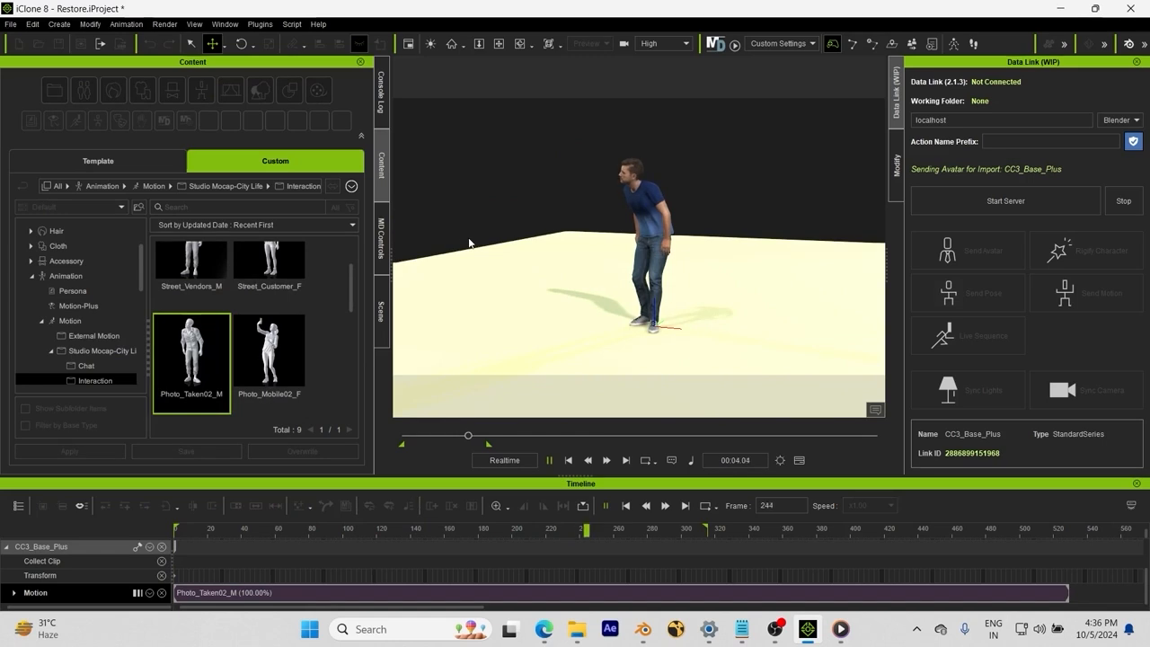
pyautogui.press('space')
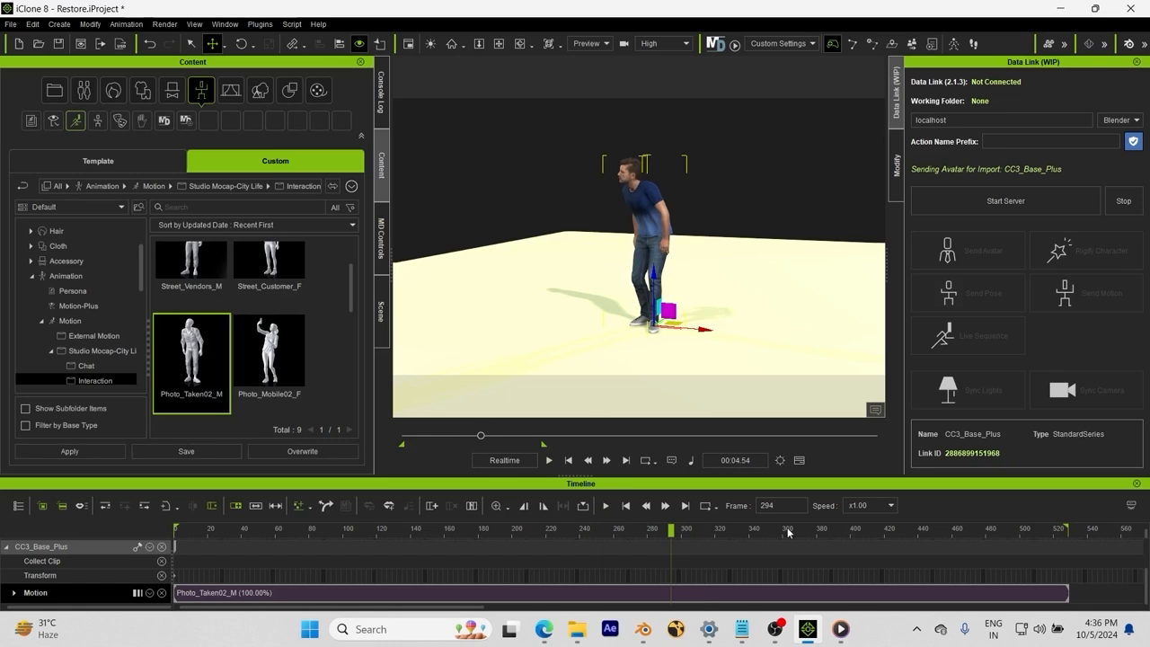
pyautogui.press('space')
pyautogui.press('space')
pyautogui.click(753, 530)
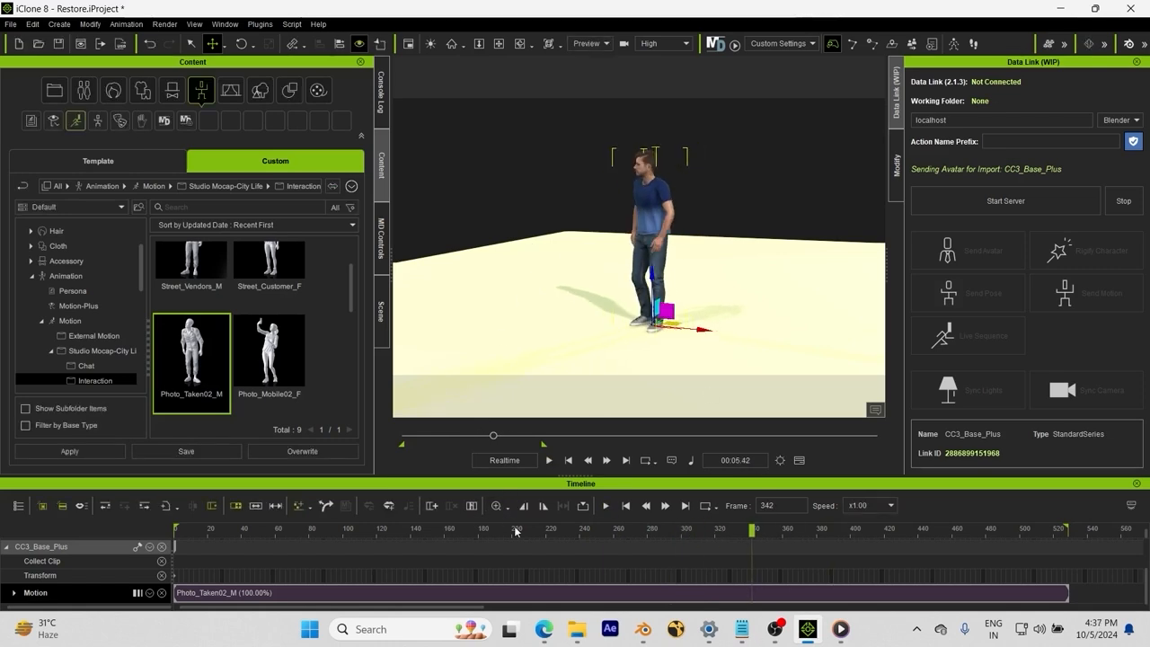
pyautogui.press('space')
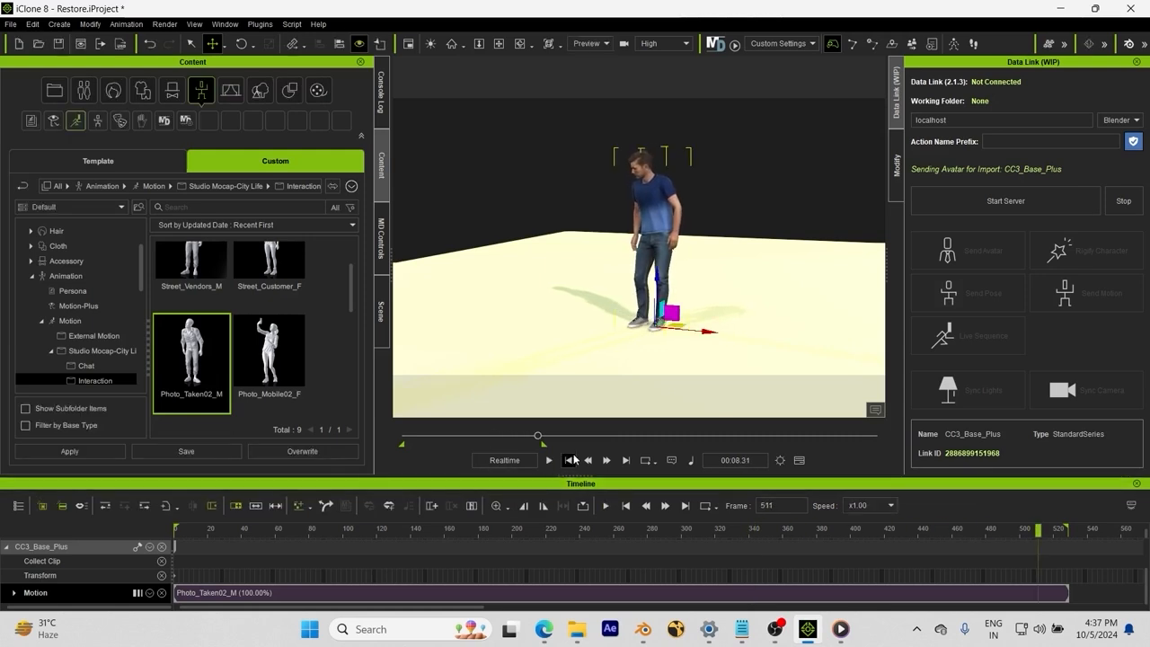
pyautogui.click(570, 460)
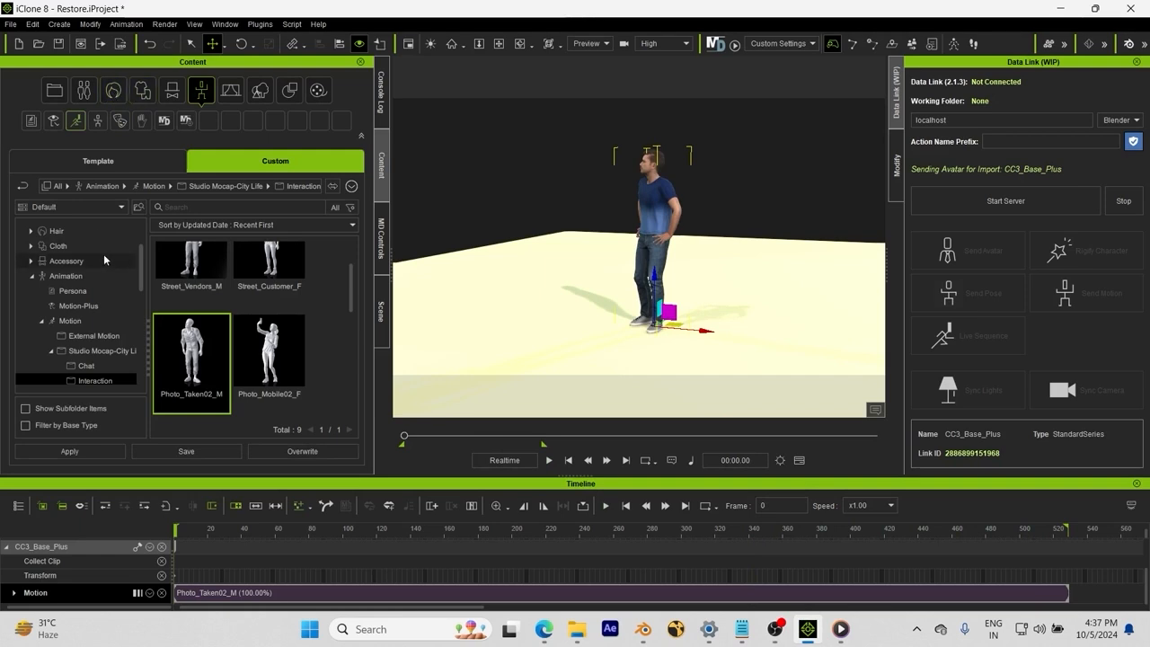
# Step: Add CC4 Camila 1 from the Character actor templates to the scene
pyautogui.click(99, 162)
pyautogui.scroll(3, 189, 279)
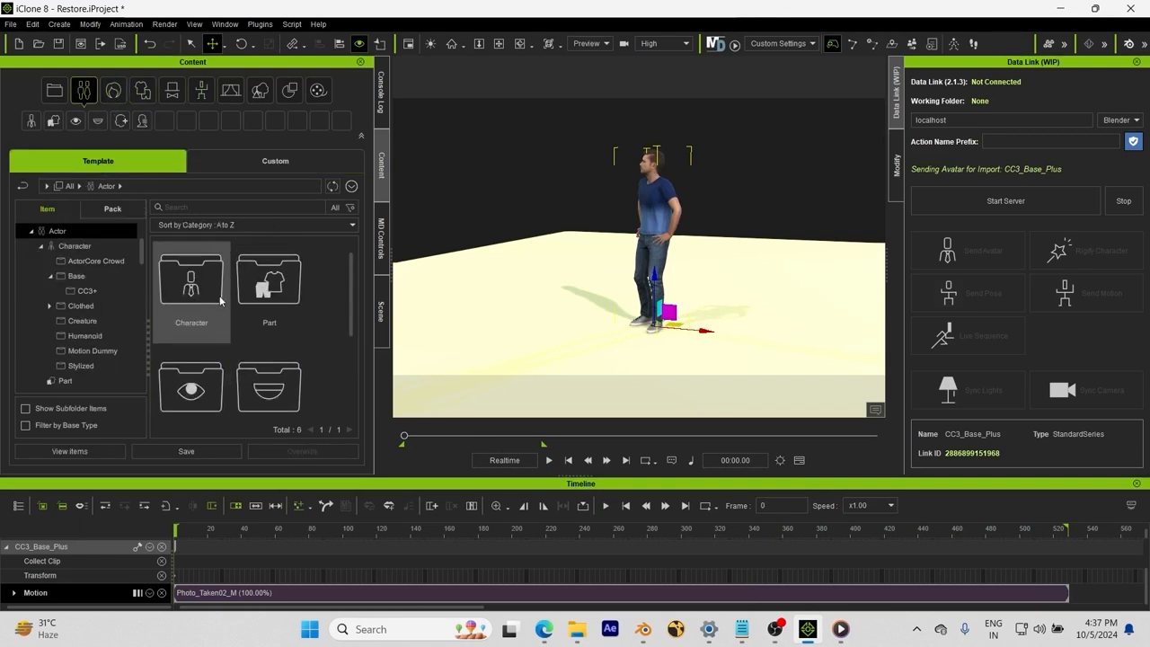
pyautogui.doubleClick(194, 306)
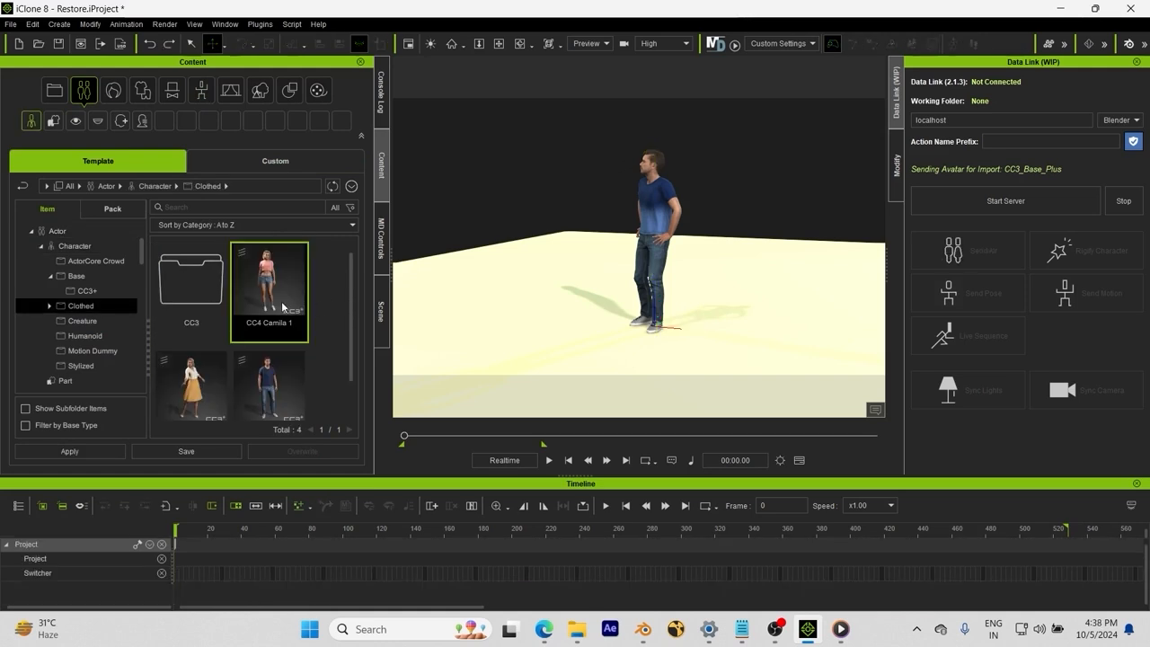
pyautogui.doubleClick(282, 306)
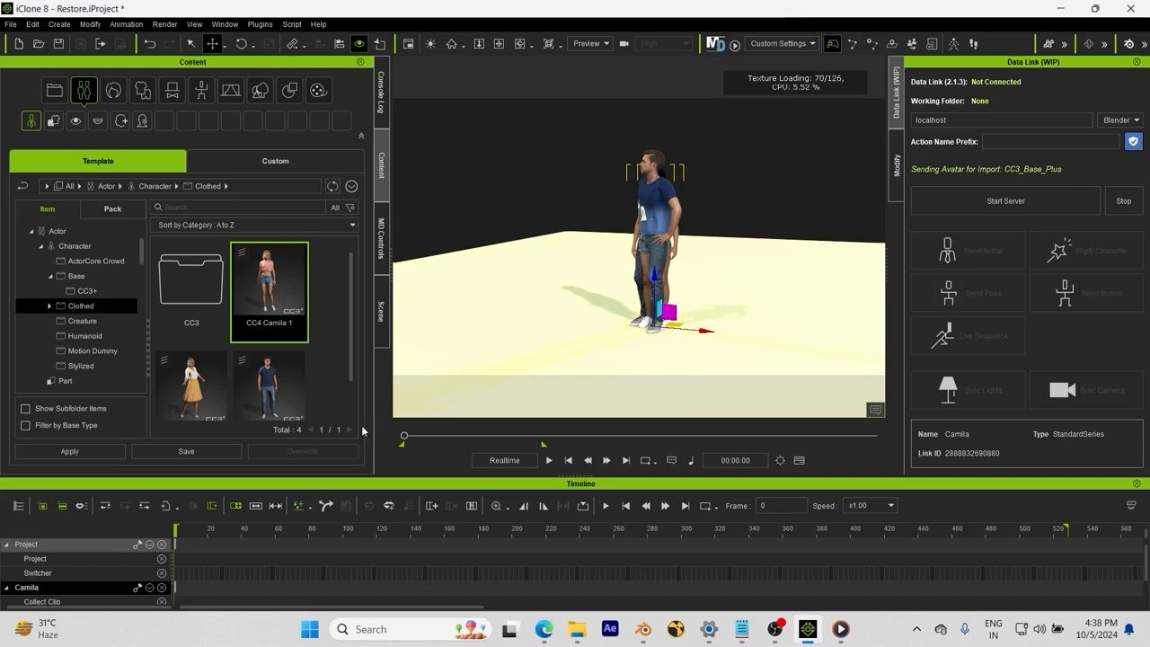
# Step: Move Camila out so she stands beside the man
pyautogui.moveTo(640, 316); pyautogui.dragTo(625, 333, button='right')
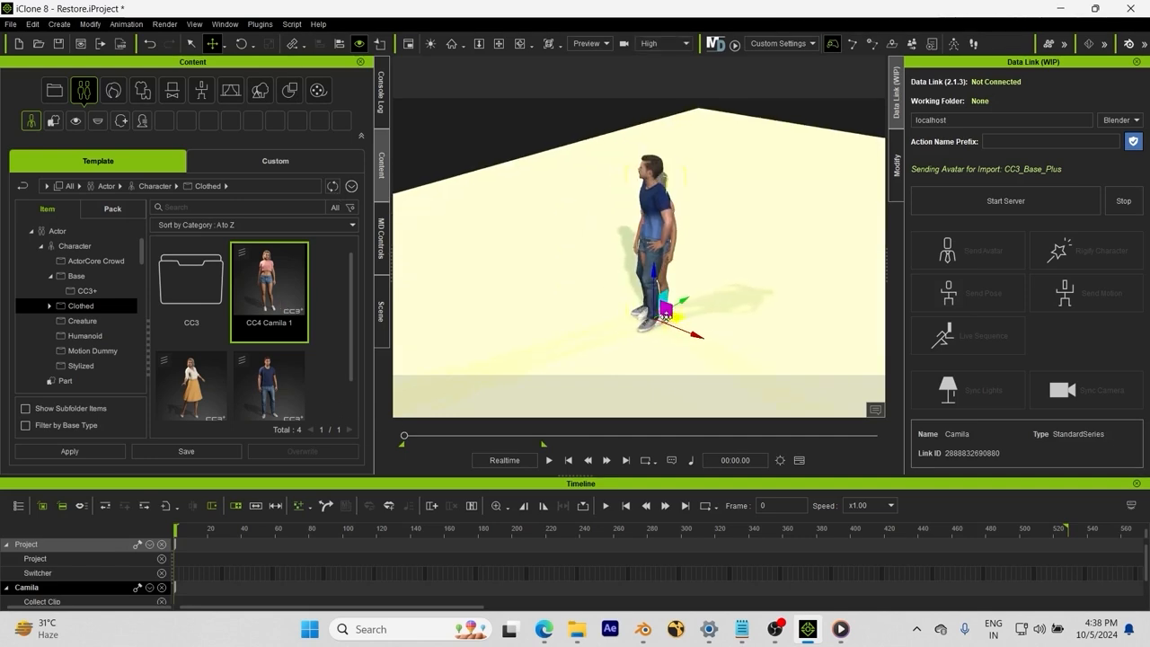
pyautogui.moveTo(639, 312)
pyautogui.mouseDown()
pyautogui.moveTo(625, 320)
pyautogui.moveTo(616, 309)
pyautogui.mouseUp()
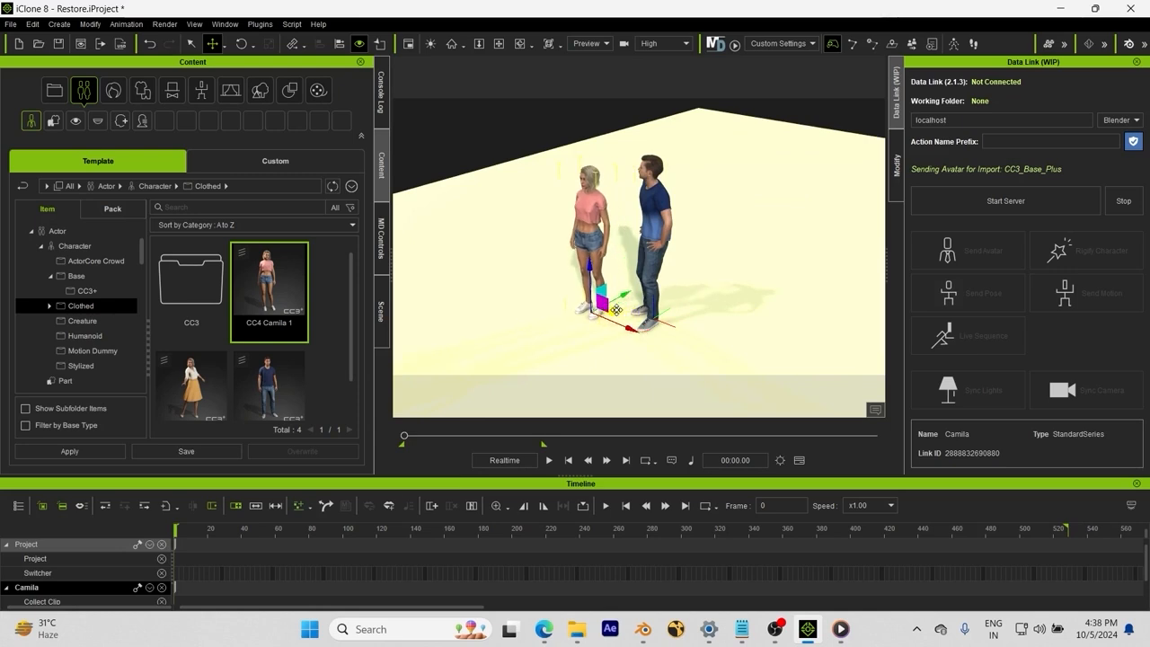
pyautogui.moveTo(582, 364); pyautogui.dragTo(626, 322, button='right')
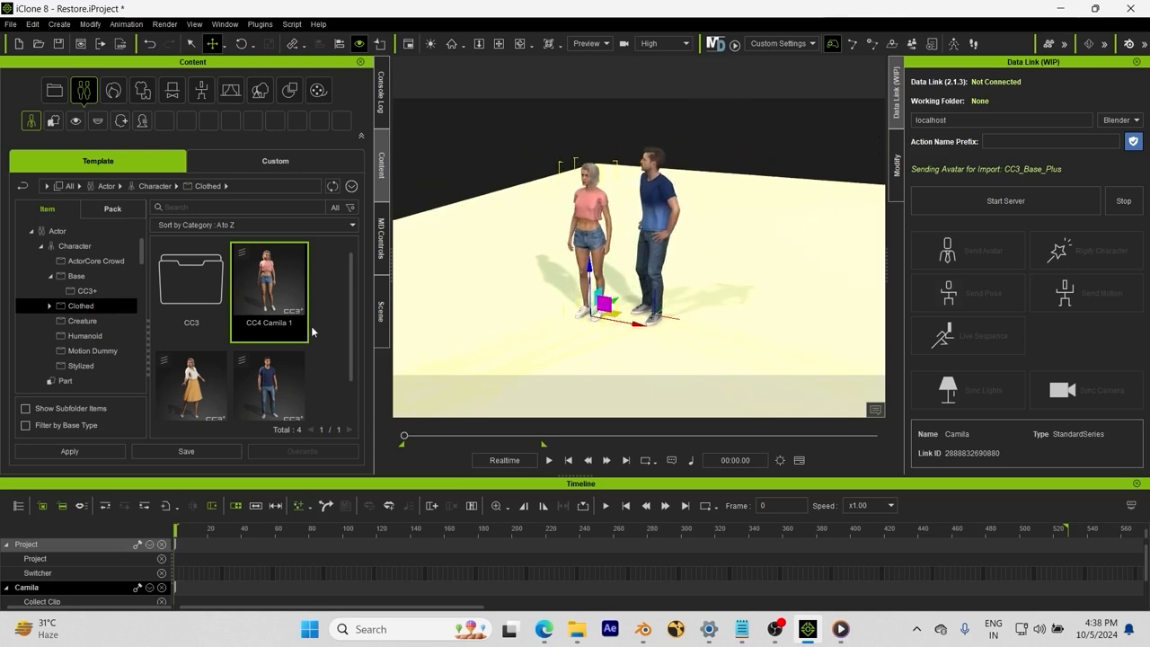
pyautogui.scroll(-4, 80, 361)
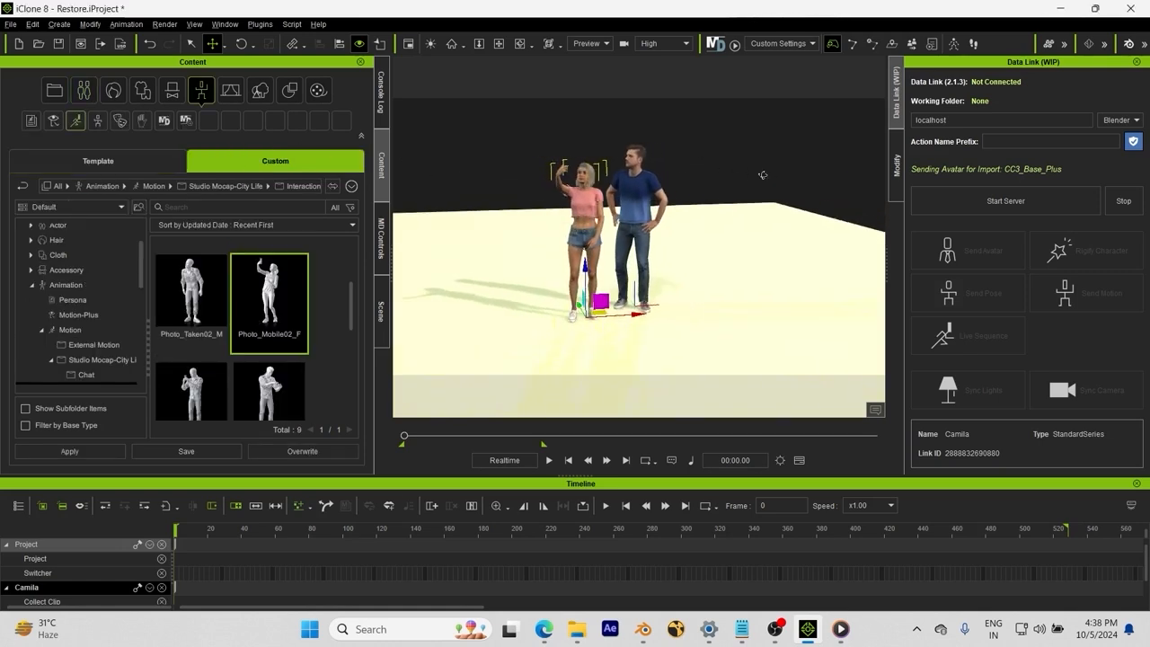
# Step: Apply Photo_Mobile02_F to Camila and preview her selfie animation from frame 0
pyautogui.moveTo(763, 174); pyautogui.dragTo(694, 241, button='right')
pyautogui.scroll(-1, 573, 548)
pyautogui.press('space')
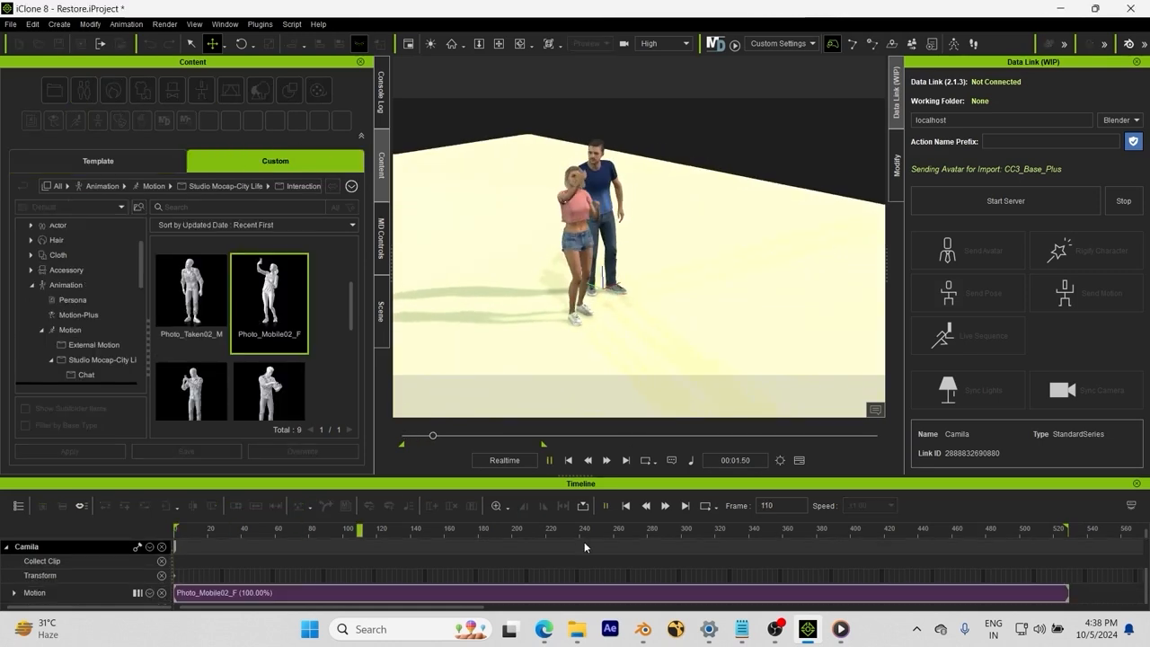
pyautogui.press('space')
pyautogui.press('e')
pyautogui.click(568, 461)
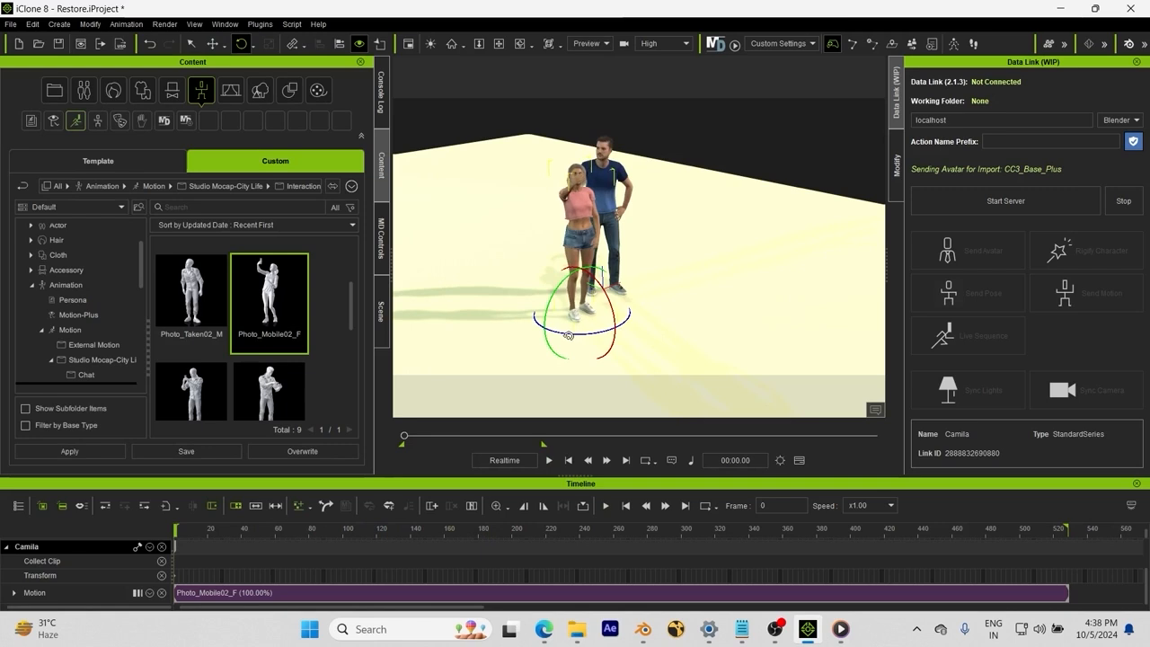
pyautogui.moveTo(666, 301); pyautogui.dragTo(393, 286, button='right')
pyautogui.press('space')
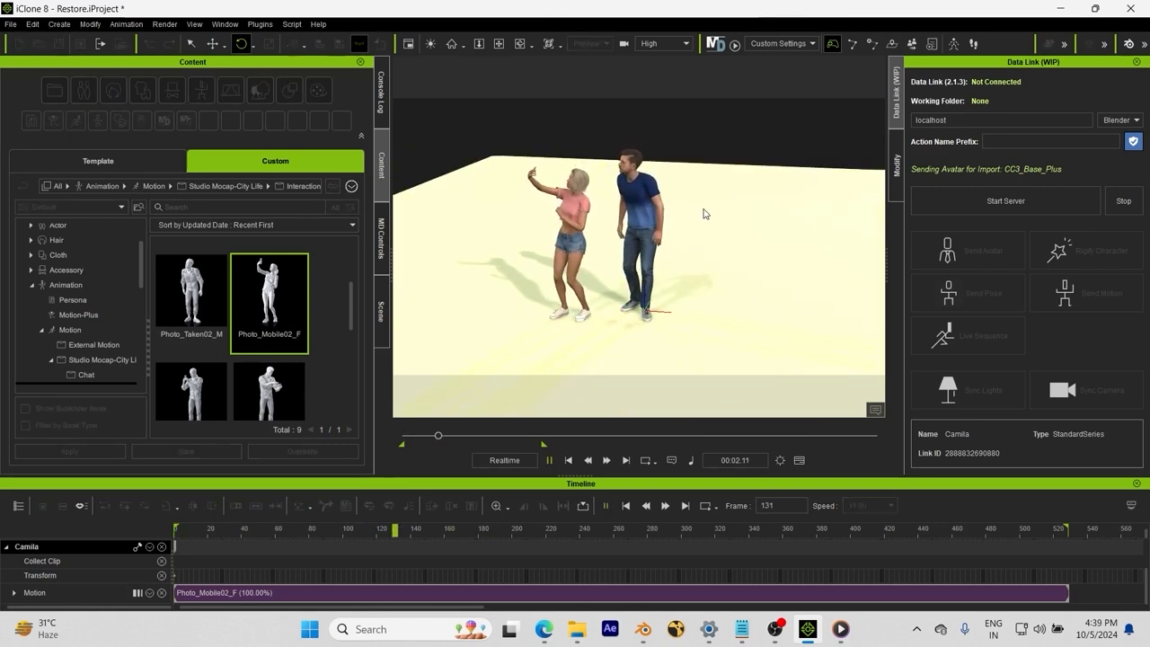
pyautogui.press('space')
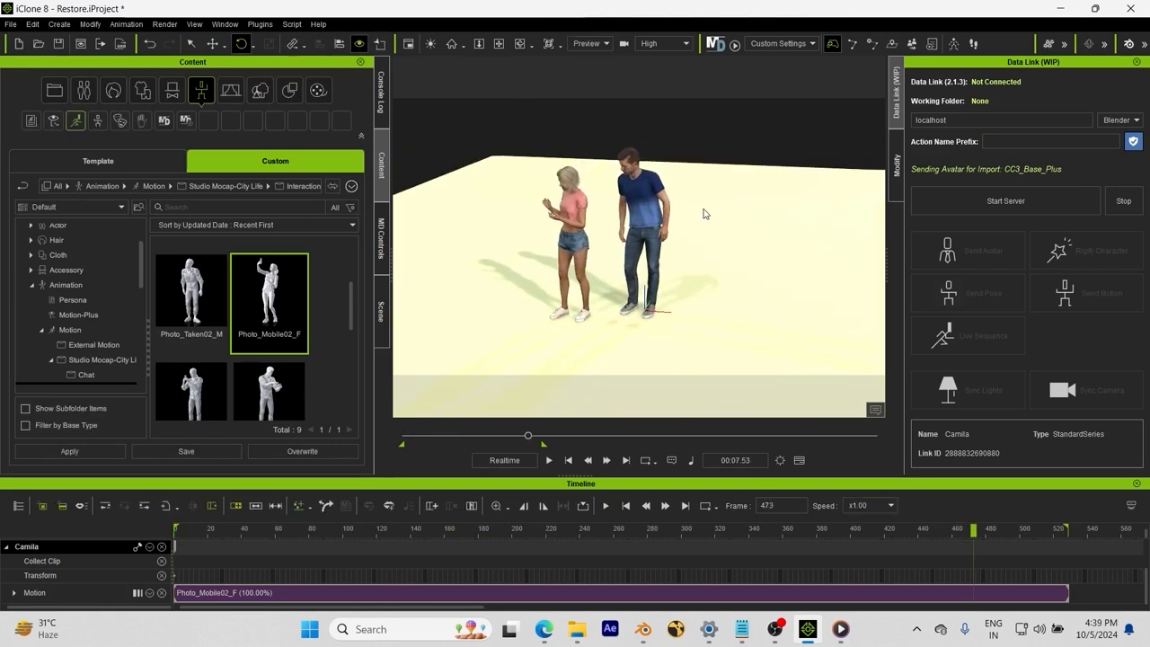
# Step: Delete Camila's stray transform keyframe and replay the animation from the start
pyautogui.moveTo(583, 342); pyautogui.dragTo(618, 309, button='right')
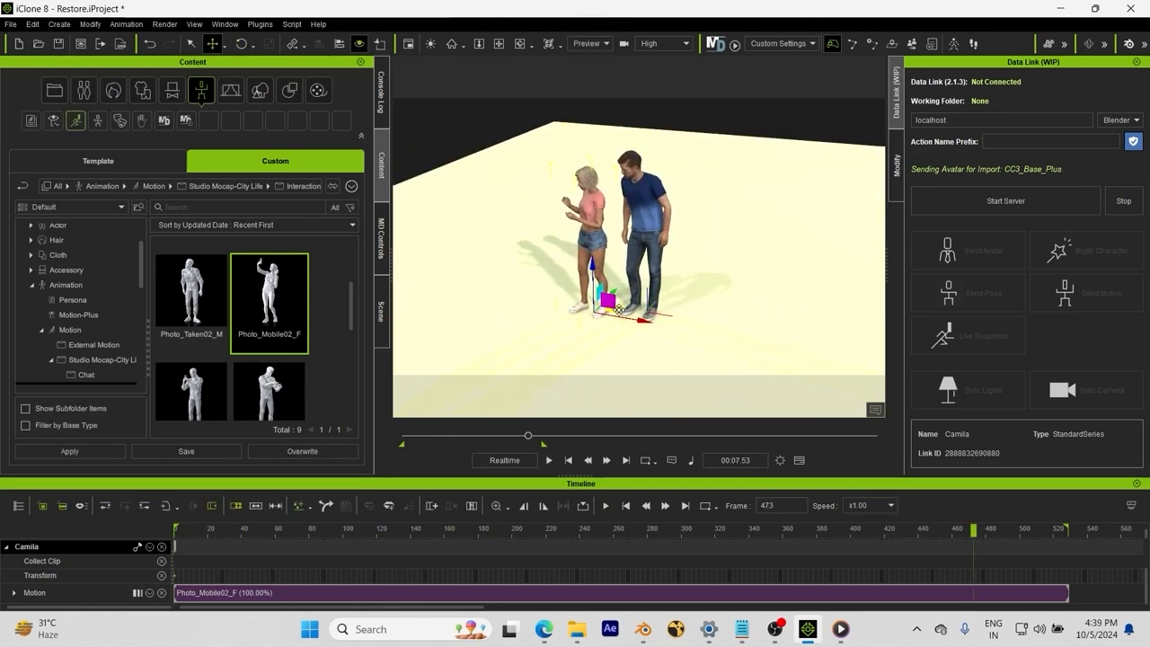
pyautogui.click(970, 571)
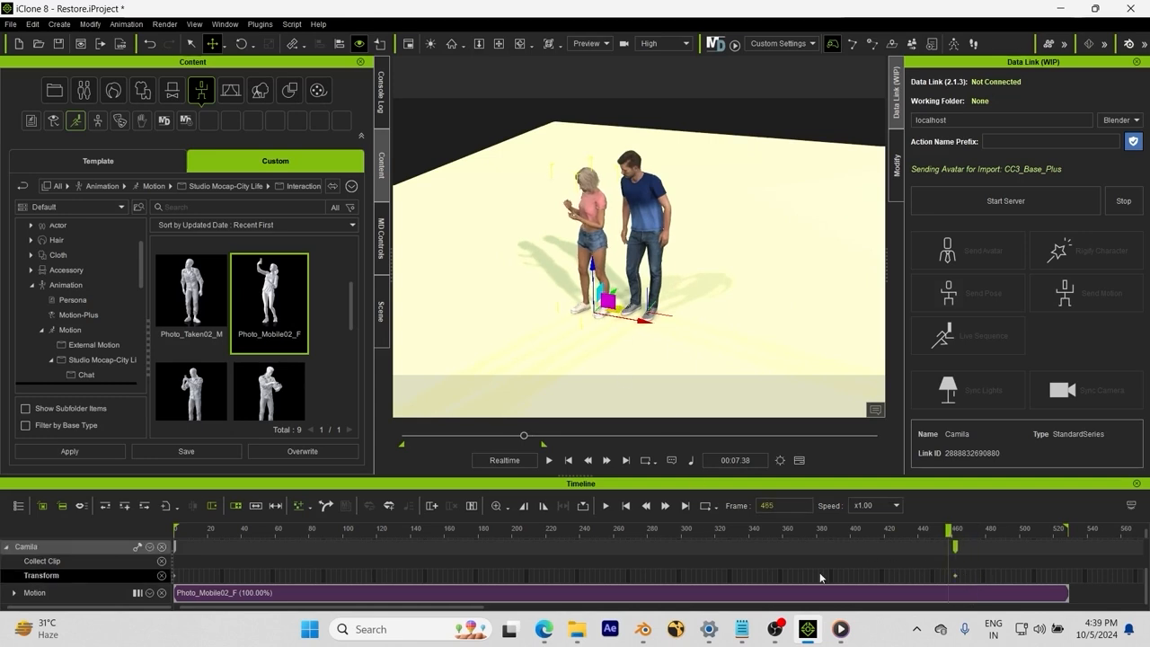
pyautogui.press('Delete')
pyautogui.click(568, 460)
pyautogui.moveTo(597, 279); pyautogui.dragTo(559, 226, button='right')
pyautogui.press('space')
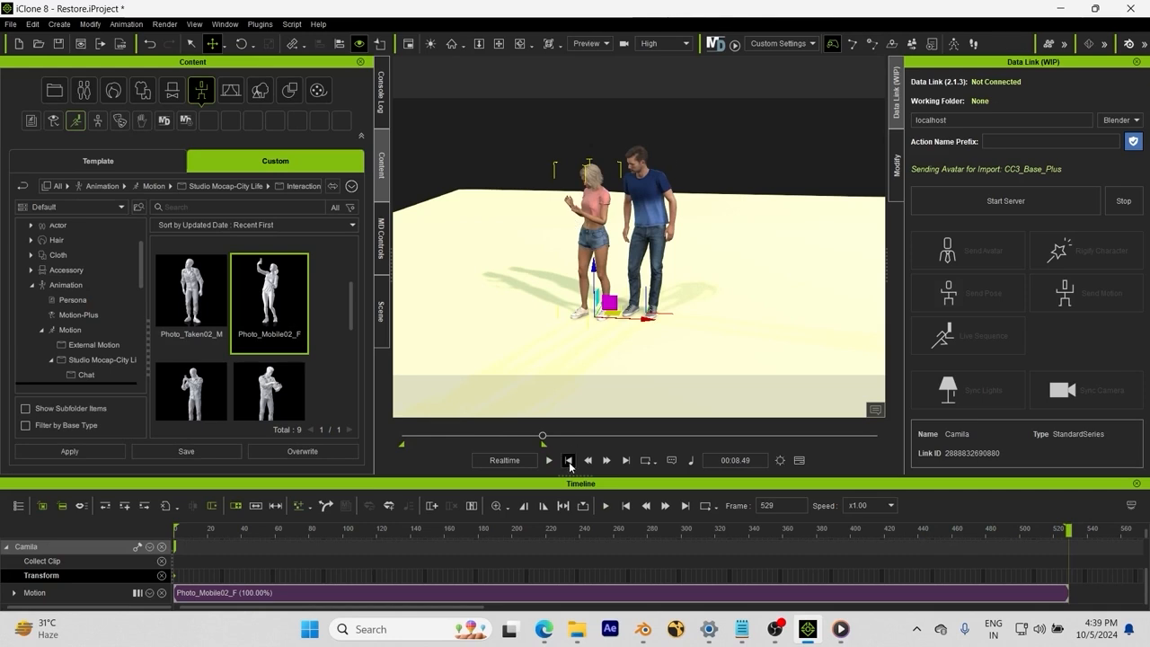
# Step: Reset to frame 0 and frame both characters in the view
pyautogui.click(568, 460)
pyautogui.scroll(3, 573, 160)
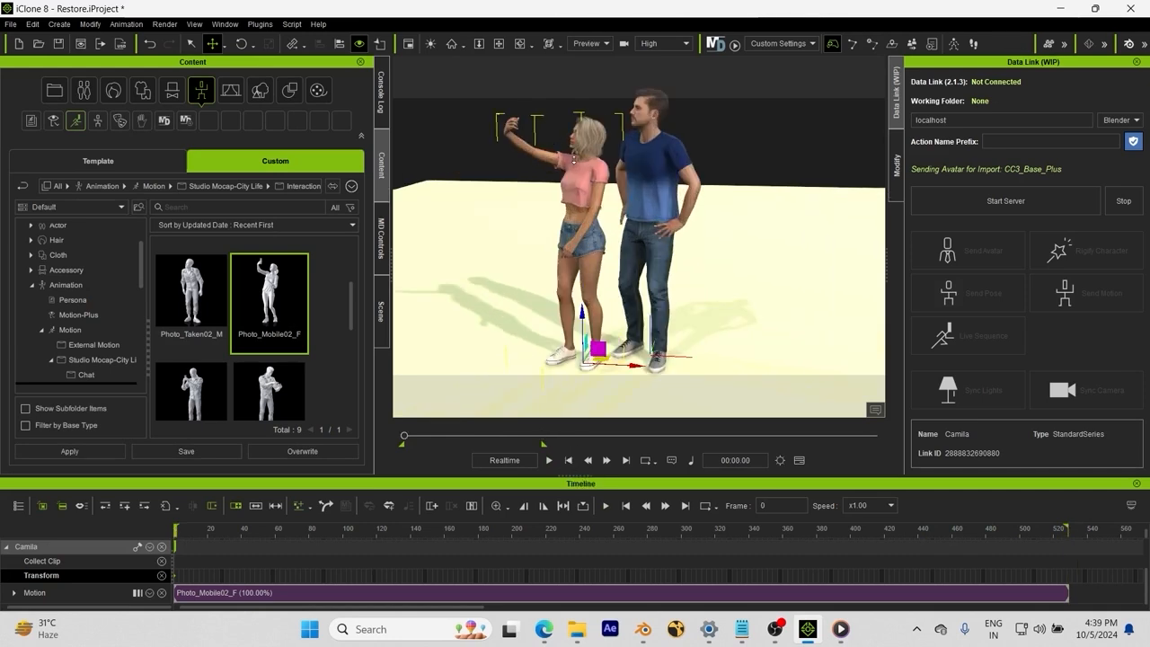
pyautogui.scroll(-3, 571, 190)
pyautogui.moveTo(579, 183); pyautogui.dragTo(594, 188, button='middle')
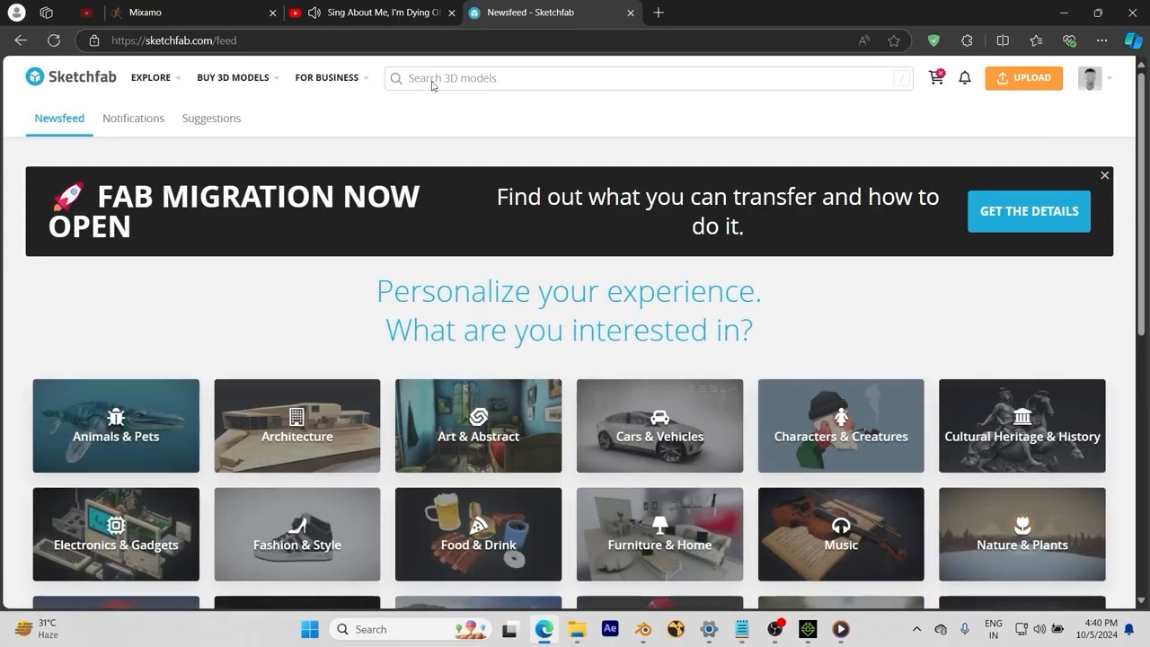
# Step: Search Sketchfab for downloadable 'phon' models and download the Samsung Phone as fbx
pyautogui.click(433, 78)
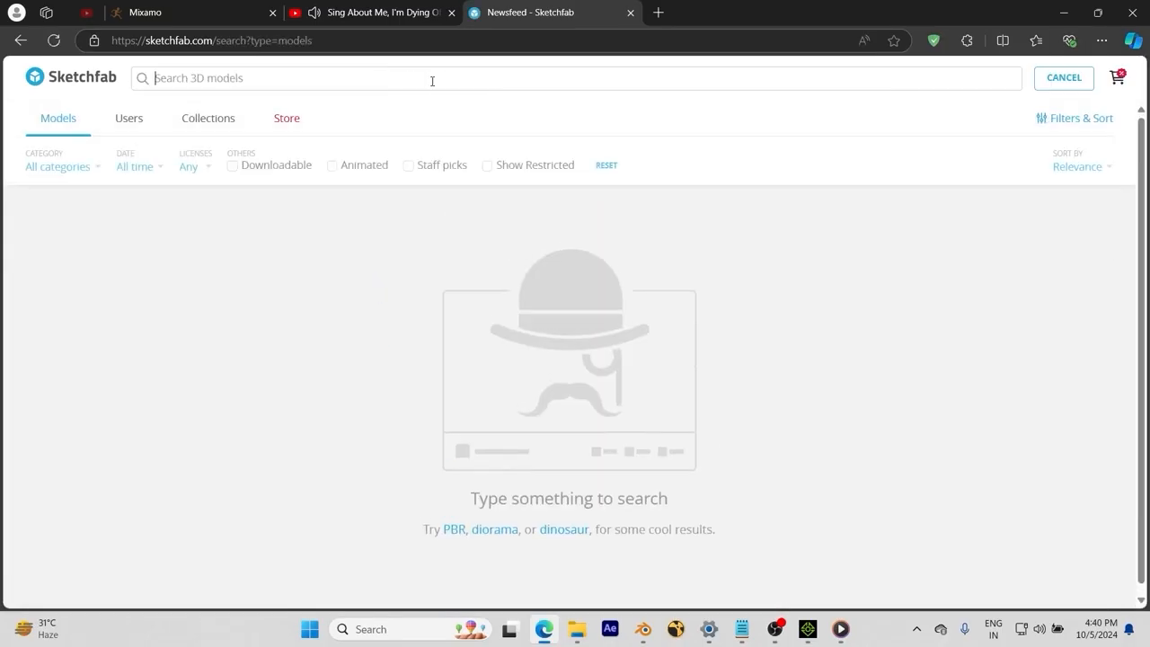
pyautogui.write('phone')
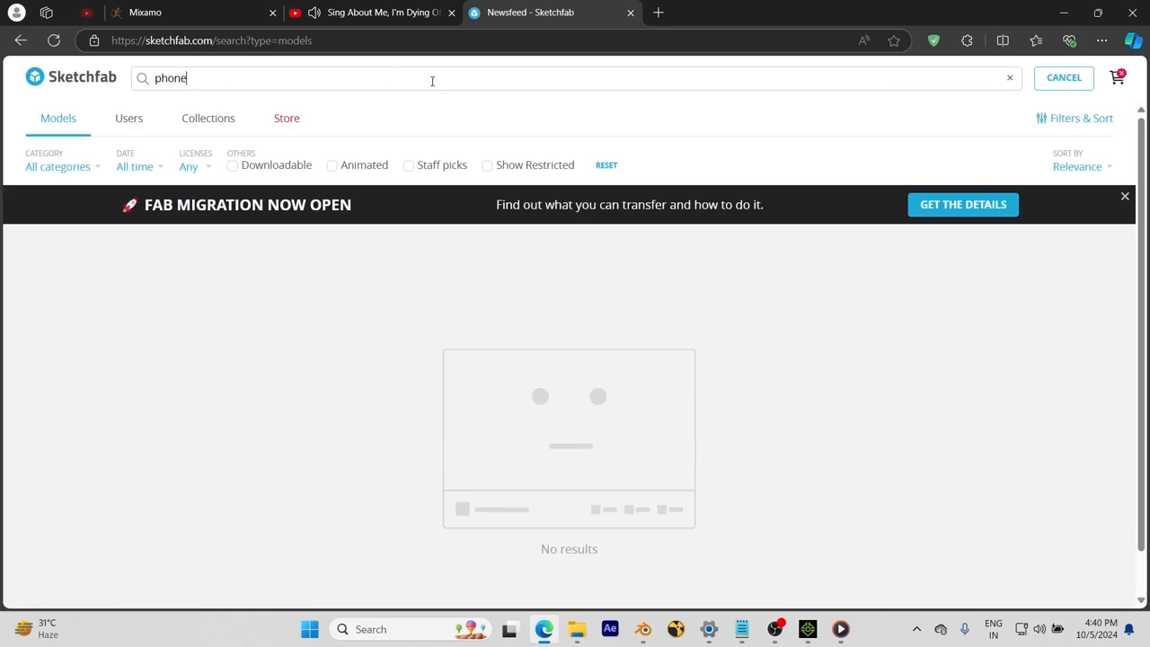
pyautogui.press('Return')
pyautogui.click(262, 165)
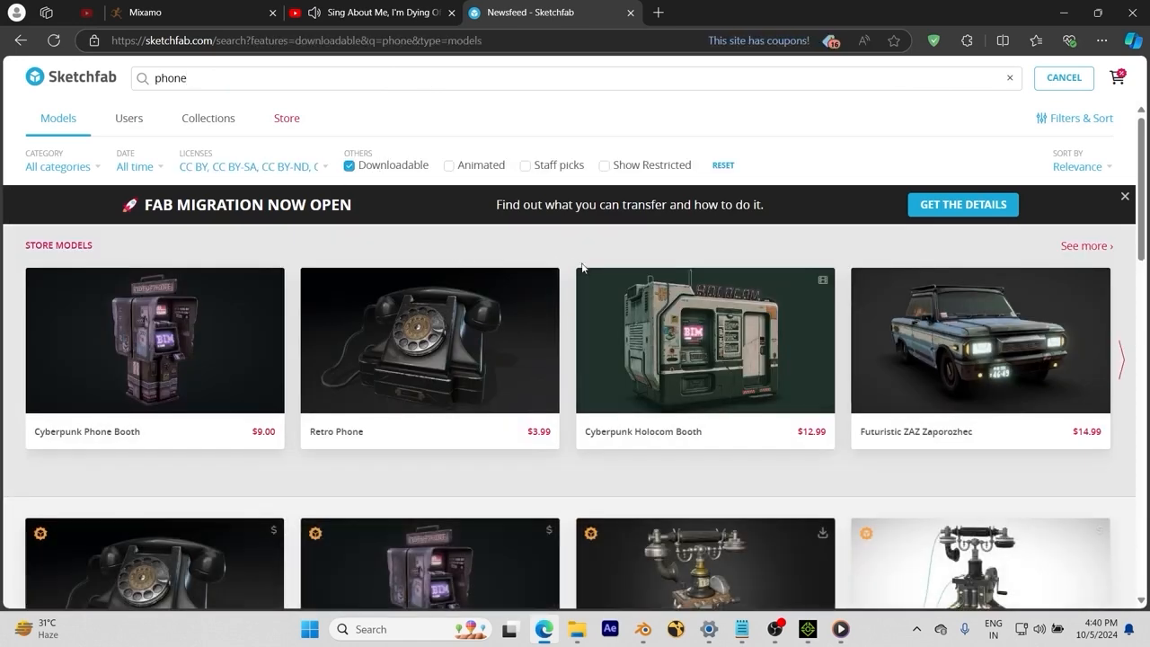
pyautogui.scroll(-4, 571, 262)
pyautogui.scroll(-7, 572, 262)
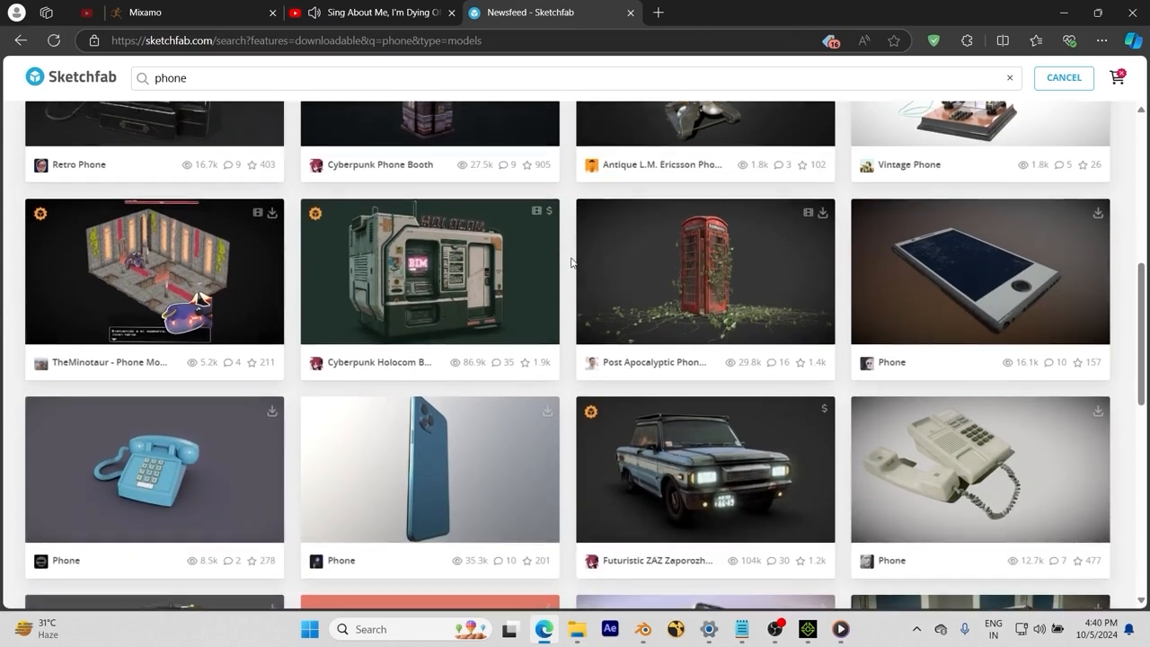
pyautogui.scroll(-2, 554, 292)
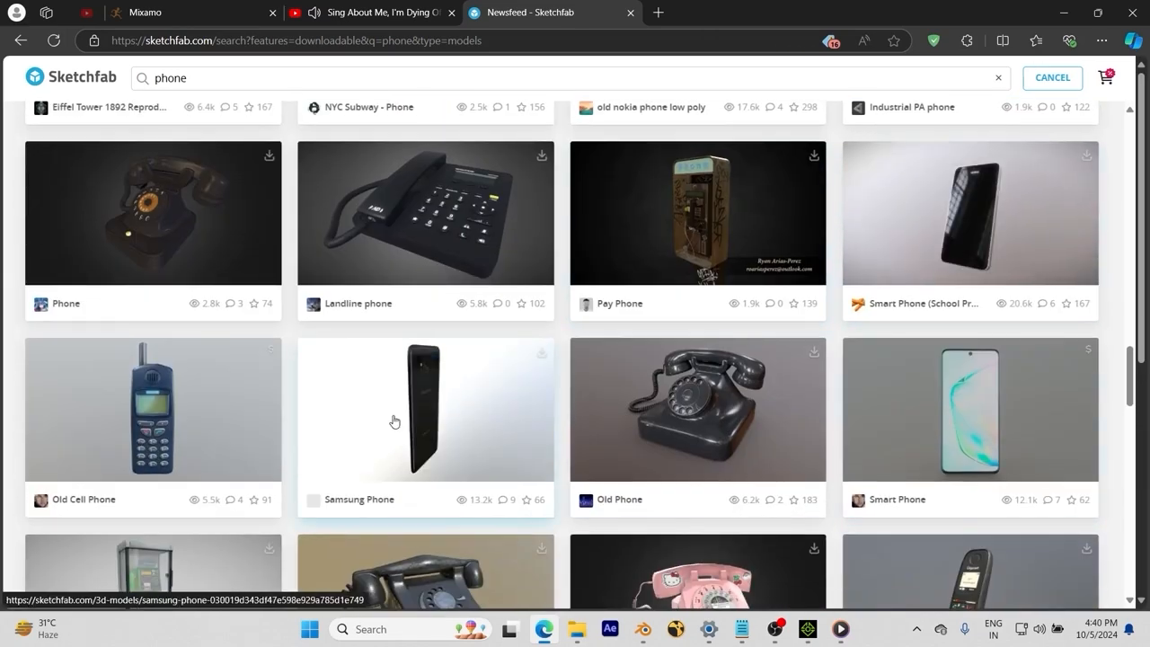
pyautogui.click(541, 353)
pyautogui.click(684, 428)
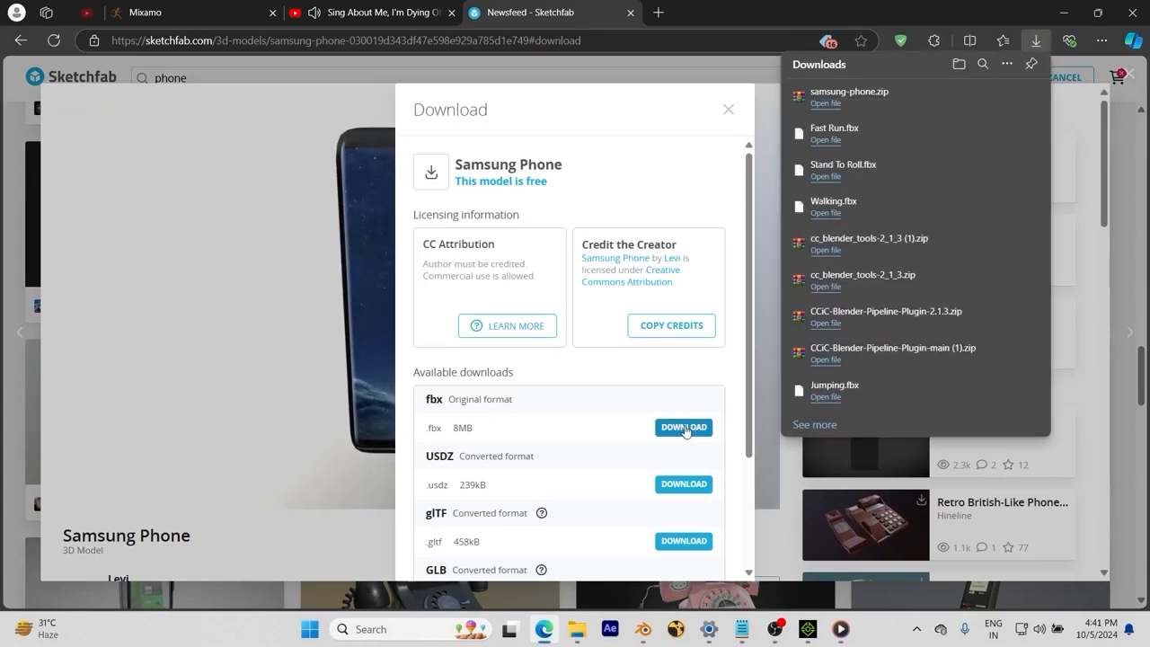
# Step: Extract samsung-phone.zip into a samsung-phone folder with WinRAR
pyautogui.click(577, 629)
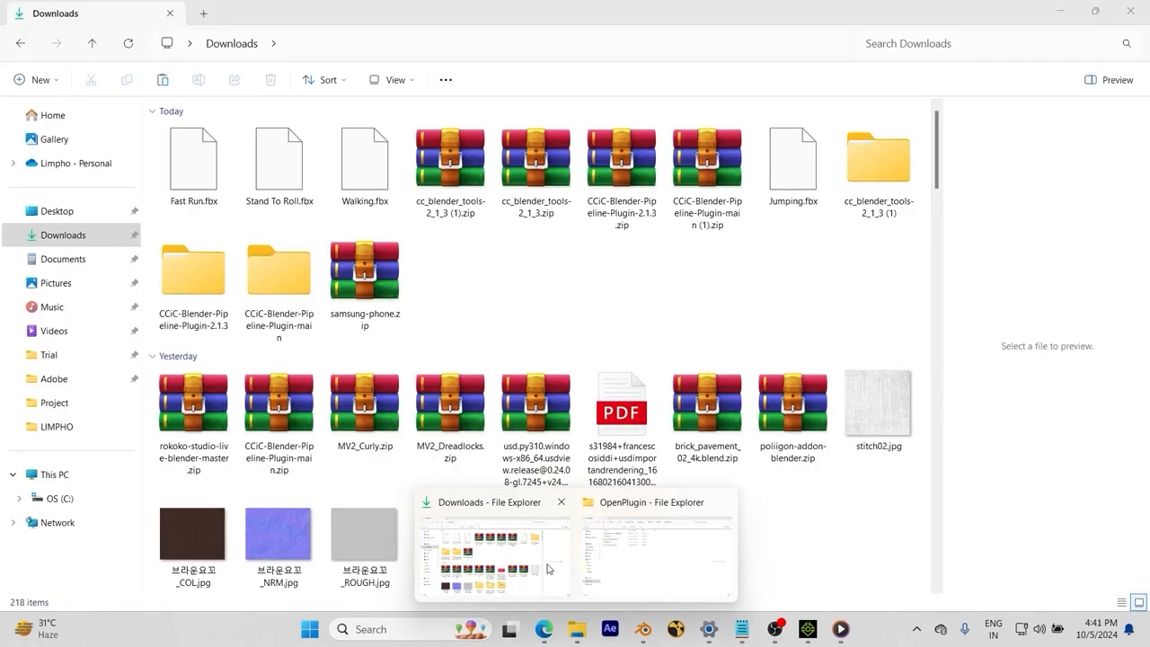
pyautogui.click(382, 289)
pyautogui.rightClick(374, 287)
pyautogui.moveTo(451, 482)
pyautogui.click(627, 531)
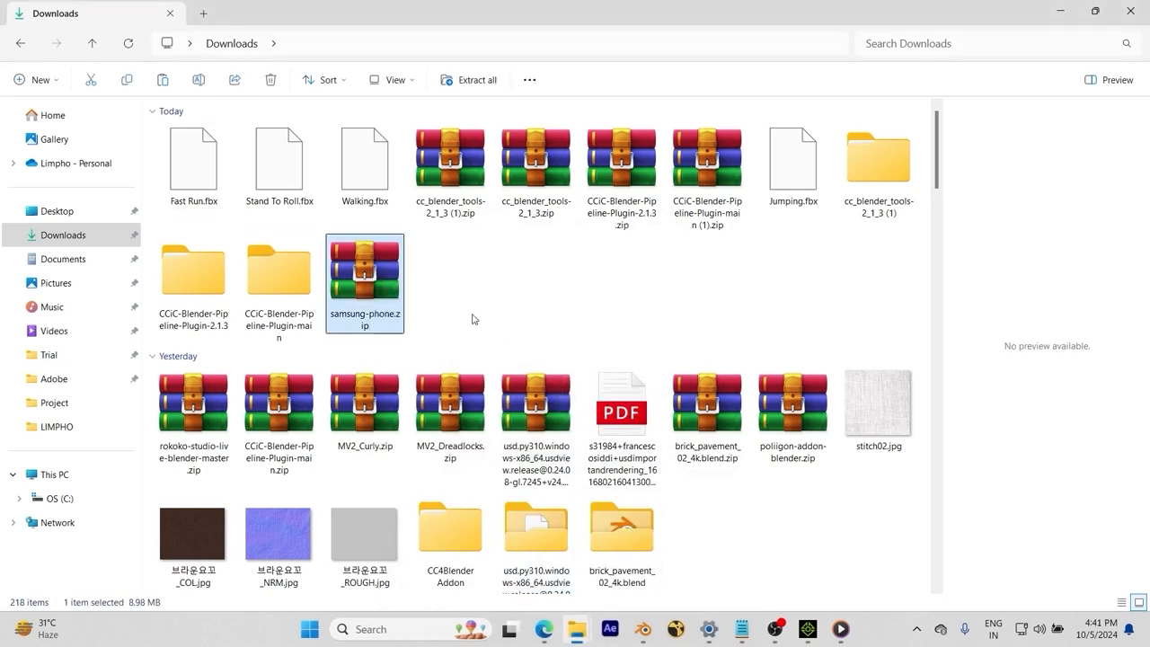
# Step: Extract the phone archive inside the samsung-phone source subfolder and return to iClone
pyautogui.doubleClick(448, 287)
pyautogui.doubleClick(211, 154)
pyautogui.rightClick(209, 154)
pyautogui.moveTo(269, 398)
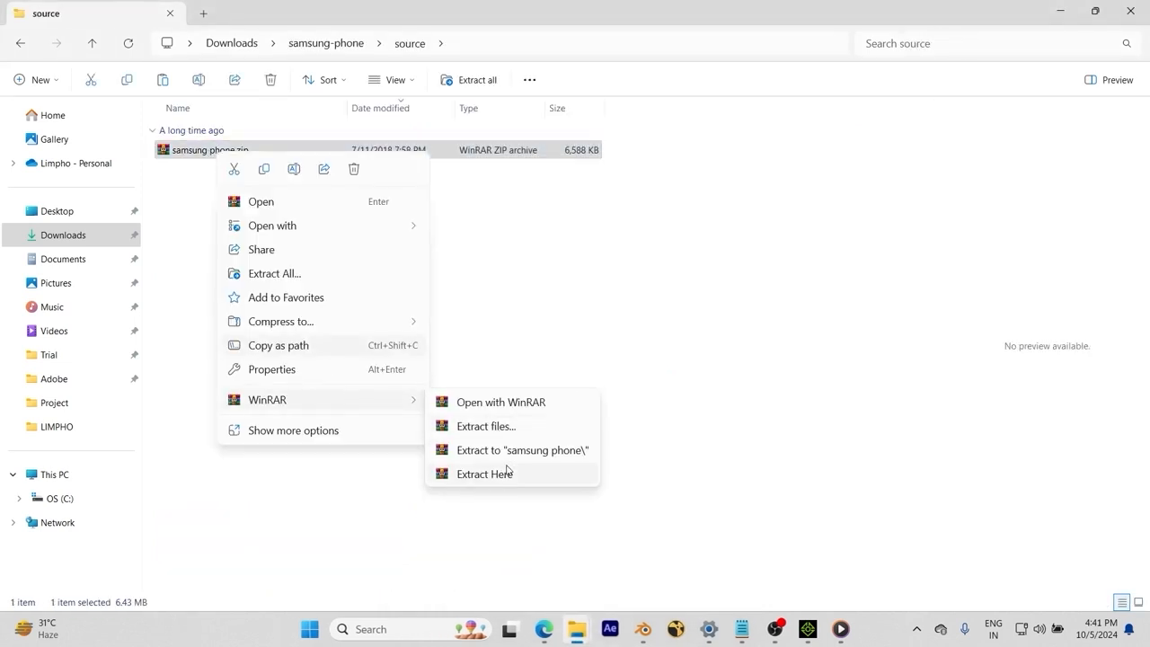
pyautogui.click(505, 471)
pyautogui.click(806, 629)
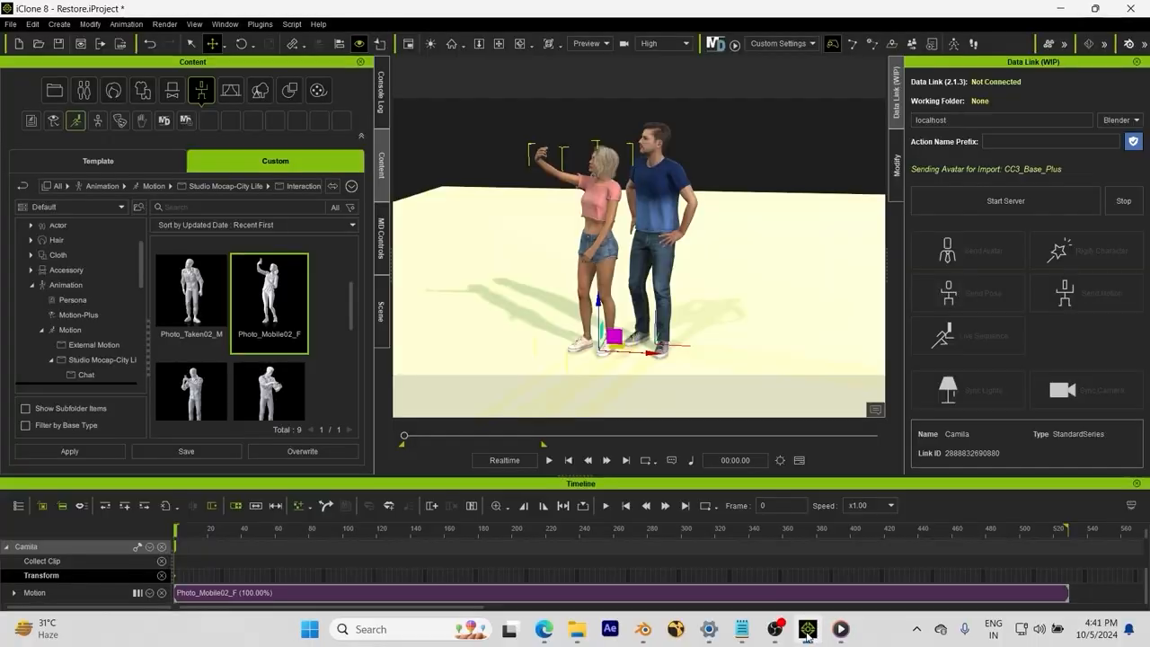
# Step: Import samsung phone.fbx from Downloads > samsung-phone > source as a prop
pyautogui.click(11, 24)
pyautogui.moveTo(91, 116)
pyautogui.click(201, 118)
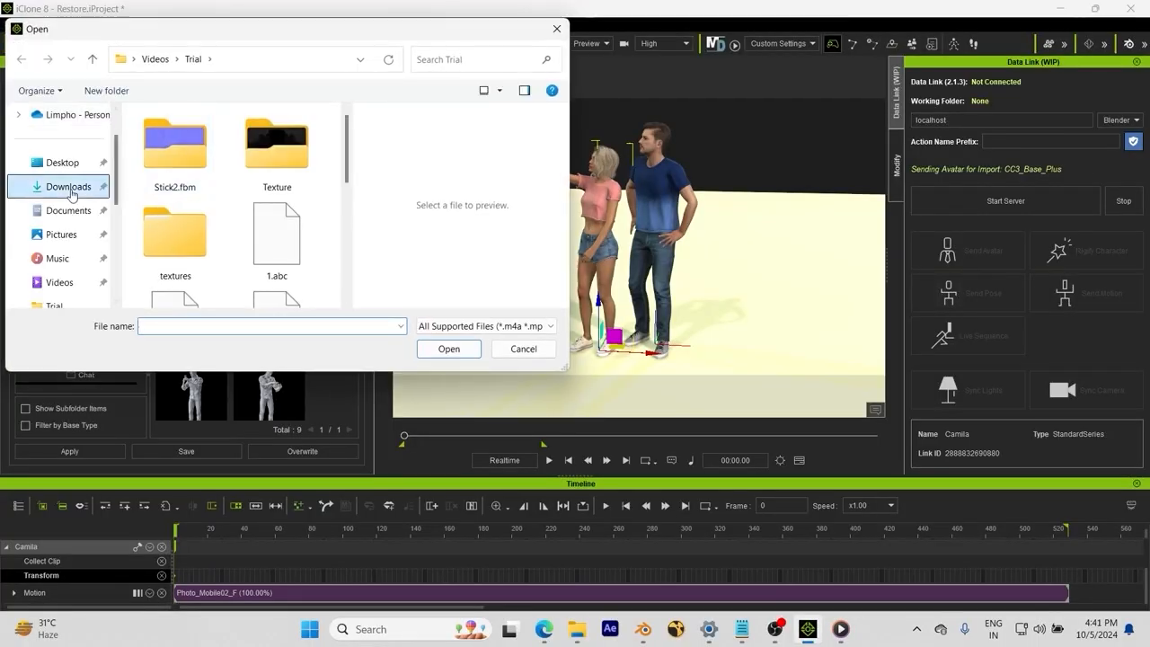
pyautogui.click(68, 186)
pyautogui.doubleClick(230, 215)
pyautogui.doubleClick(197, 157)
pyautogui.doubleClick(203, 158)
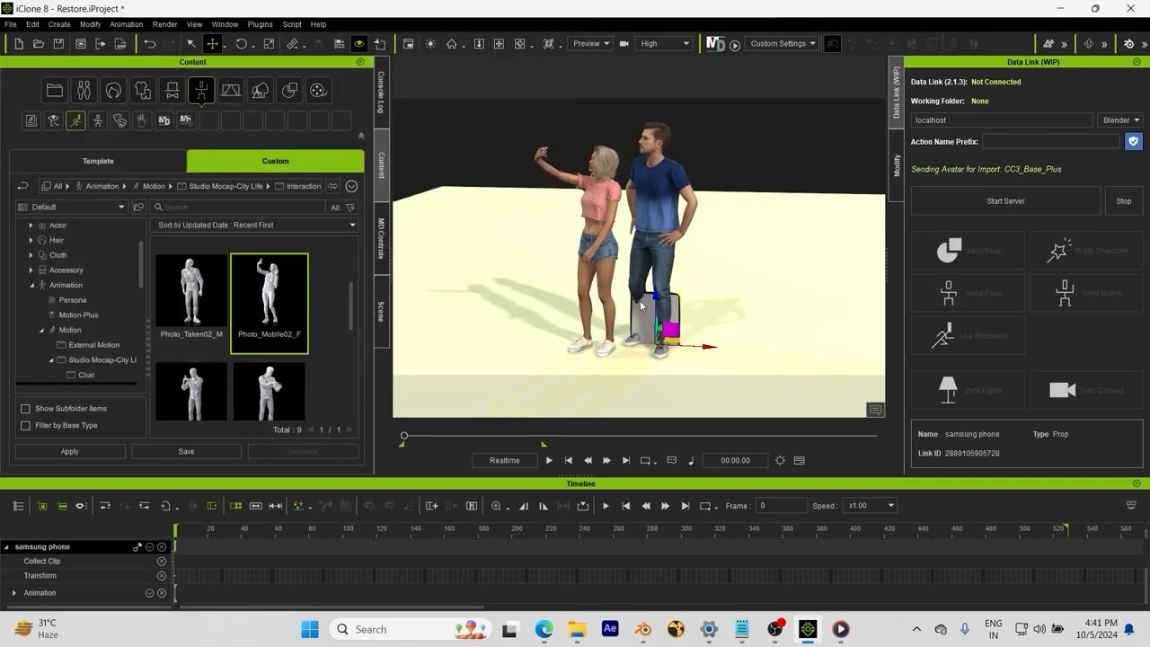
# Step: Lift the phone over to the woman's hand and shrink it to hand size
pyautogui.moveTo(655, 297); pyautogui.dragTo(655, 115)
pyautogui.moveTo(709, 164); pyautogui.dragTo(597, 165)
pyautogui.scroll(5, 573, 238)
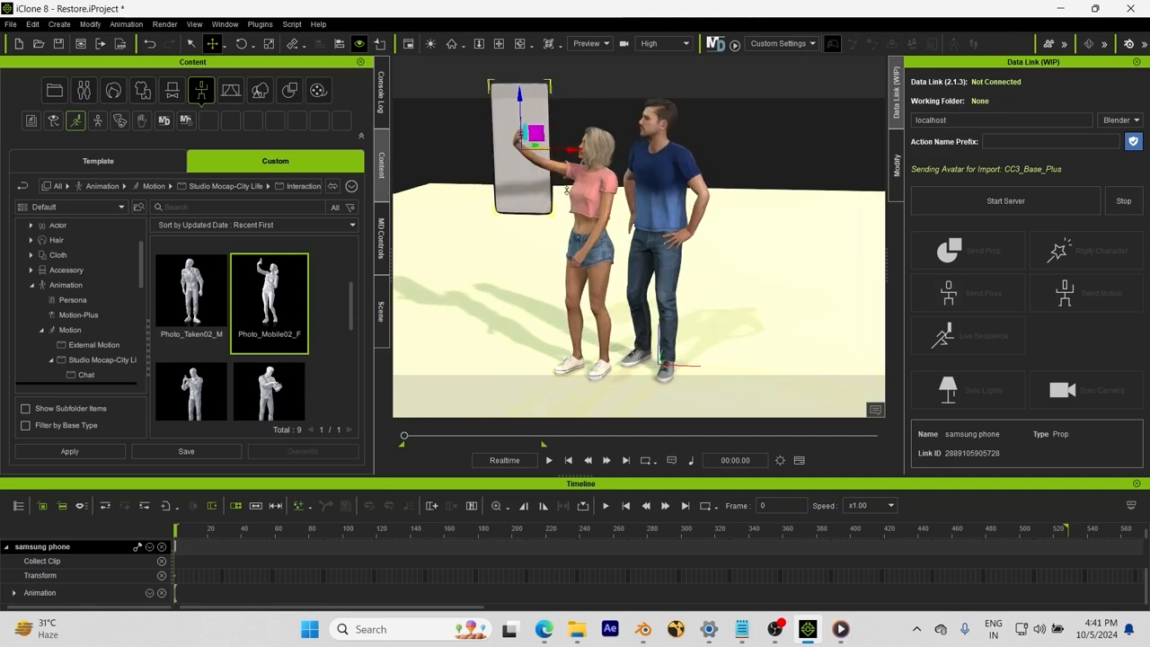
pyautogui.moveTo(559, 268); pyautogui.dragTo(629, 386, button='middle')
pyautogui.scroll(4, 593, 306)
pyautogui.scroll(-1, 564, 255)
pyautogui.press('r')
pyautogui.moveTo(512, 245); pyautogui.dragTo(203, 439)
# Step: Nudge the phone sideways and upward into her hand, then show its Modify settings
pyautogui.moveTo(575, 260); pyautogui.dragTo(550, 320, button='right')
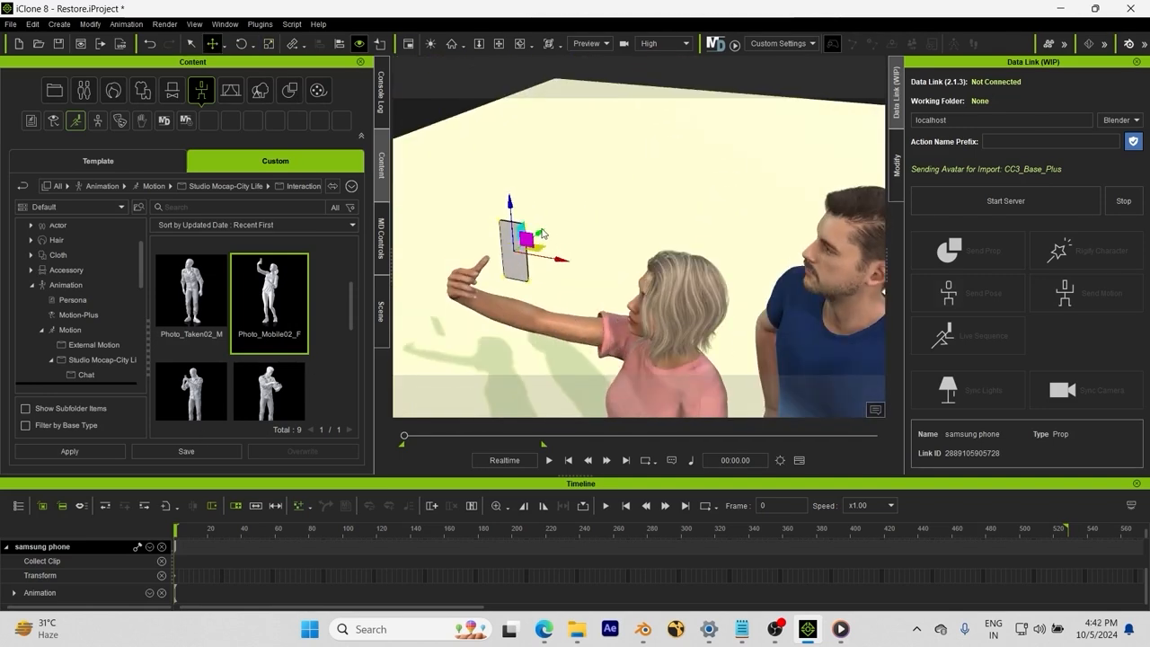
pyautogui.moveTo(542, 234); pyautogui.dragTo(478, 281)
pyautogui.moveTo(479, 344); pyautogui.dragTo(490, 282, button='right')
pyautogui.moveTo(492, 283); pyautogui.dragTo(533, 289)
pyautogui.moveTo(534, 289); pyautogui.dragTo(547, 270, button='right')
pyautogui.moveTo(486, 231); pyautogui.dragTo(491, 196)
pyautogui.press('e')
pyautogui.moveTo(521, 301); pyautogui.dragTo(718, 202, button='right')
pyautogui.click(381, 312)
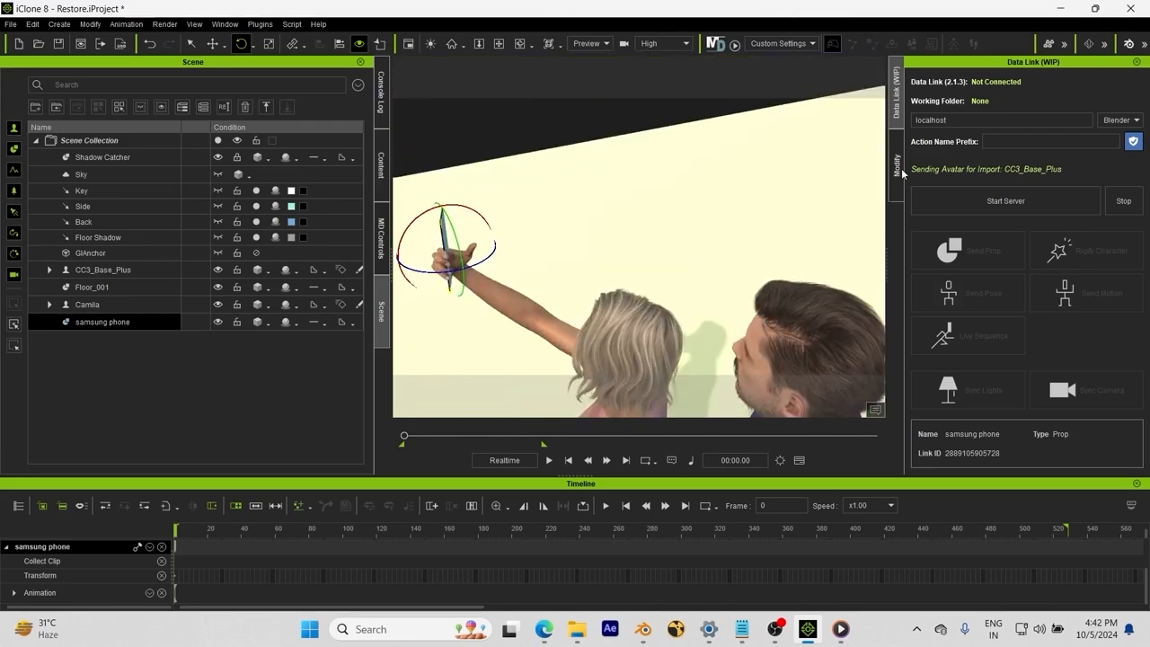
pyautogui.click(897, 167)
# Step: Inspect the phone's texture images in the samsung-phone textures folder
pyautogui.click(577, 629)
pyautogui.click(495, 557)
pyautogui.click(251, 188)
pyautogui.click(252, 212)
pyautogui.click(252, 236)
pyautogui.click(20, 43)
pyautogui.doubleClick(256, 173)
pyautogui.click(255, 174)
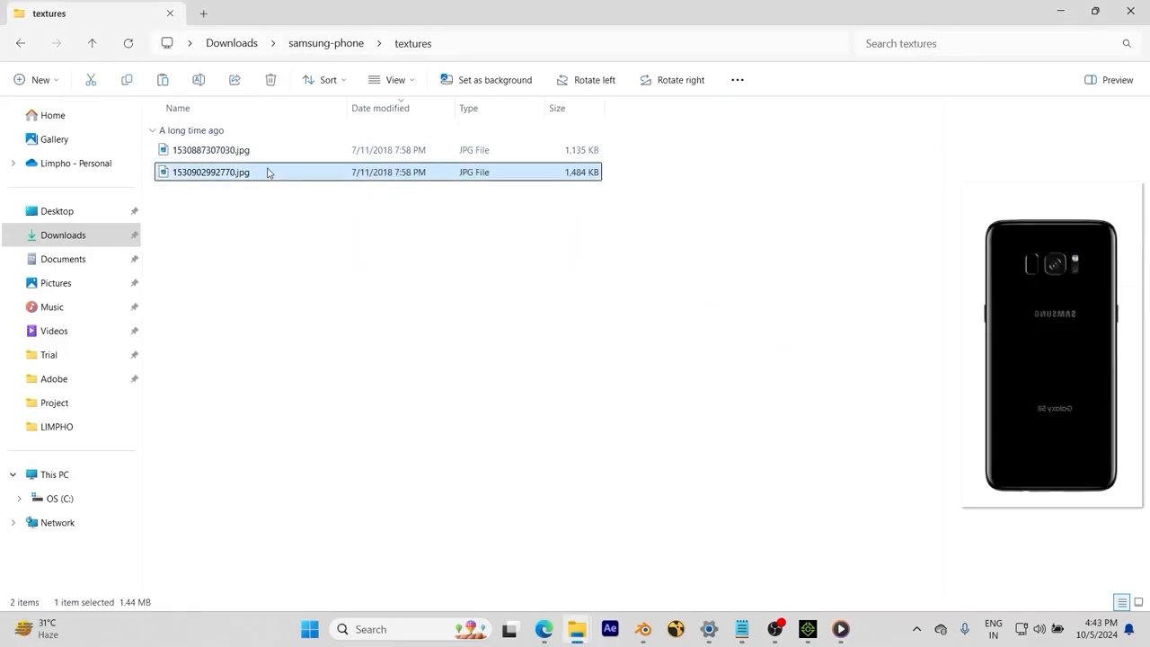
pyautogui.press('Up')
# Step: Back in iClone, view the characters' faces from the side and reselect the phone
pyautogui.click(807, 629)
pyautogui.moveTo(589, 300); pyautogui.dragTo(650, 300, button='right')
pyautogui.click(593, 224)
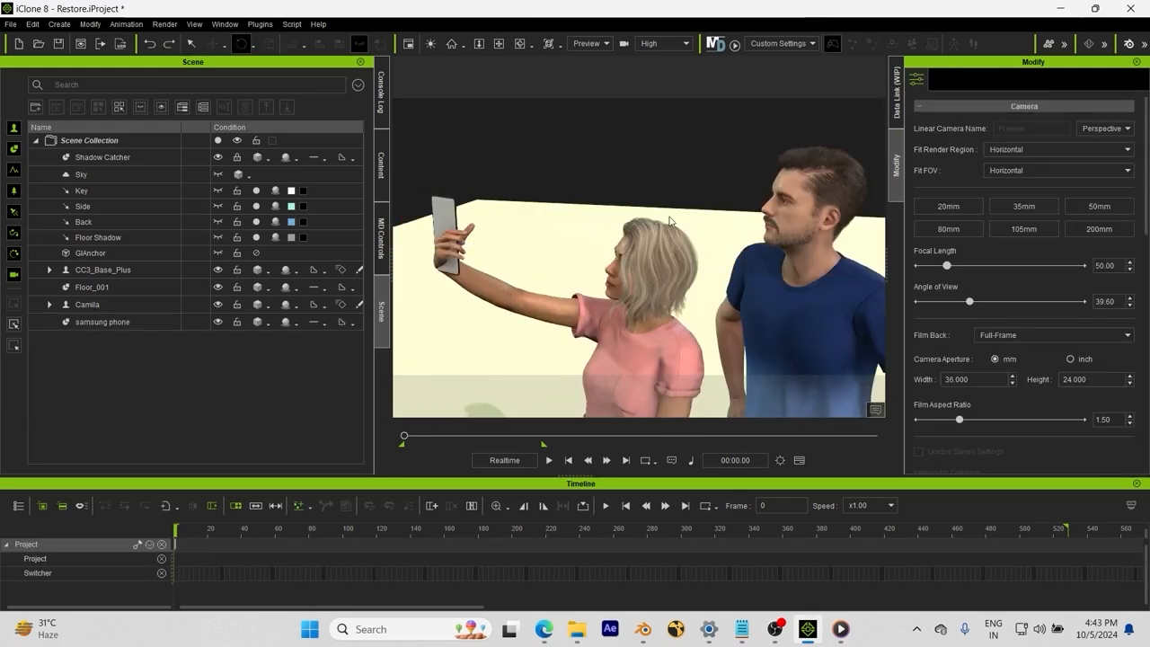
pyautogui.click(445, 217)
# Step: Try loading a phone texture image as the material's base colour, dismissing the warning
pyautogui.click(963, 80)
pyautogui.doubleClick(981, 435)
pyautogui.click(152, 176)
pyautogui.doubleClick(151, 176)
pyautogui.doubleClick(165, 166)
pyautogui.click(585, 329)
# Step: Set the phone material's Diffuse Color to black
pyautogui.moveTo(593, 314); pyautogui.dragTo(426, 273, button='right')
pyautogui.scroll(-8, 946, 313)
pyautogui.click(980, 277)
pyautogui.click(564, 199)
pyautogui.click(783, 406)
# Step: Rescale, rotate and shift the phone to sit upright in Camila's grip
pyautogui.press('w')
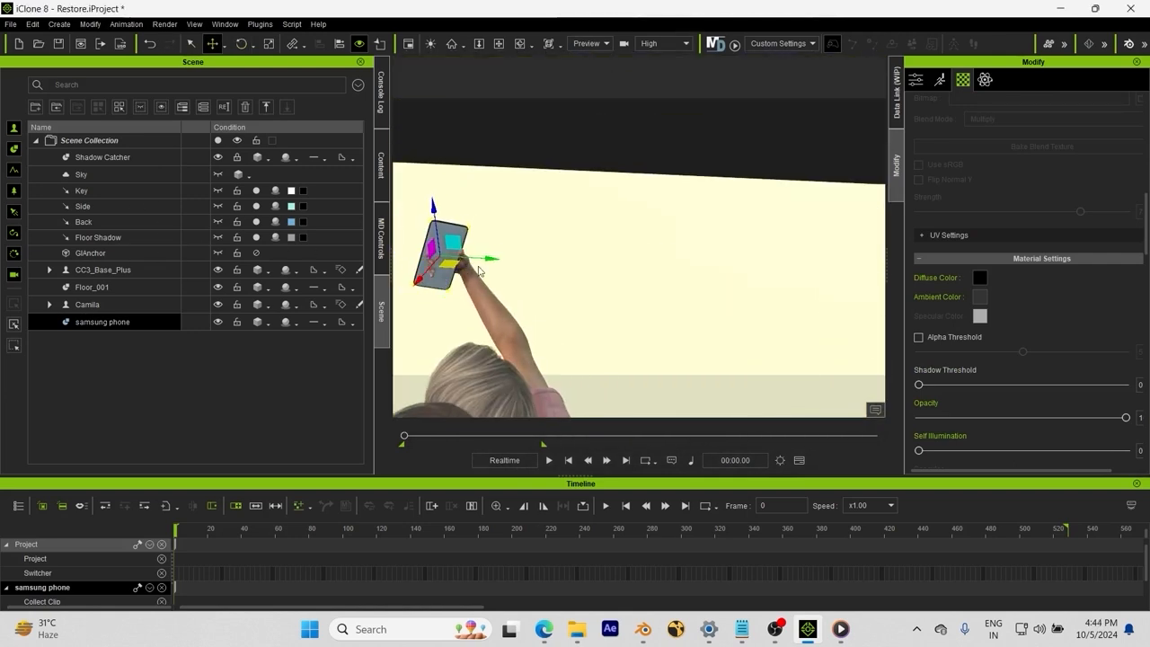
pyautogui.press('r')
pyautogui.scroll(4, 529, 272)
pyautogui.moveTo(529, 272); pyautogui.dragTo(570, 273, button='middle')
pyautogui.moveTo(566, 273); pyautogui.dragTo(572, 284)
pyautogui.moveTo(572, 283); pyautogui.dragTo(558, 205, button='right')
pyautogui.press('e')
pyautogui.press('w')
pyautogui.moveTo(605, 298); pyautogui.dragTo(600, 297)
pyautogui.moveTo(600, 297); pyautogui.dragTo(442, 326, button='right')
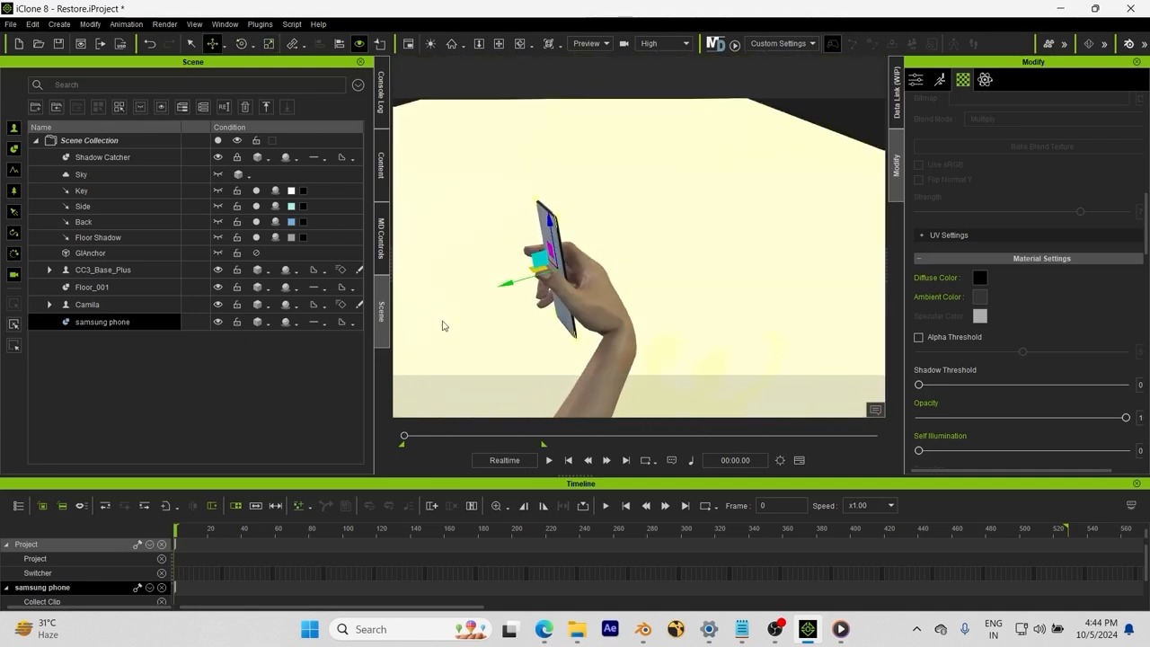
pyautogui.moveTo(511, 291); pyautogui.dragTo(674, 197, button='right')
# Step: Check the phone's fit in her hand, zooming in and out around it
pyautogui.press('r')
pyautogui.press('w')
pyautogui.scroll(8, 984, 151)
pyautogui.scroll(-5, 961, 220)
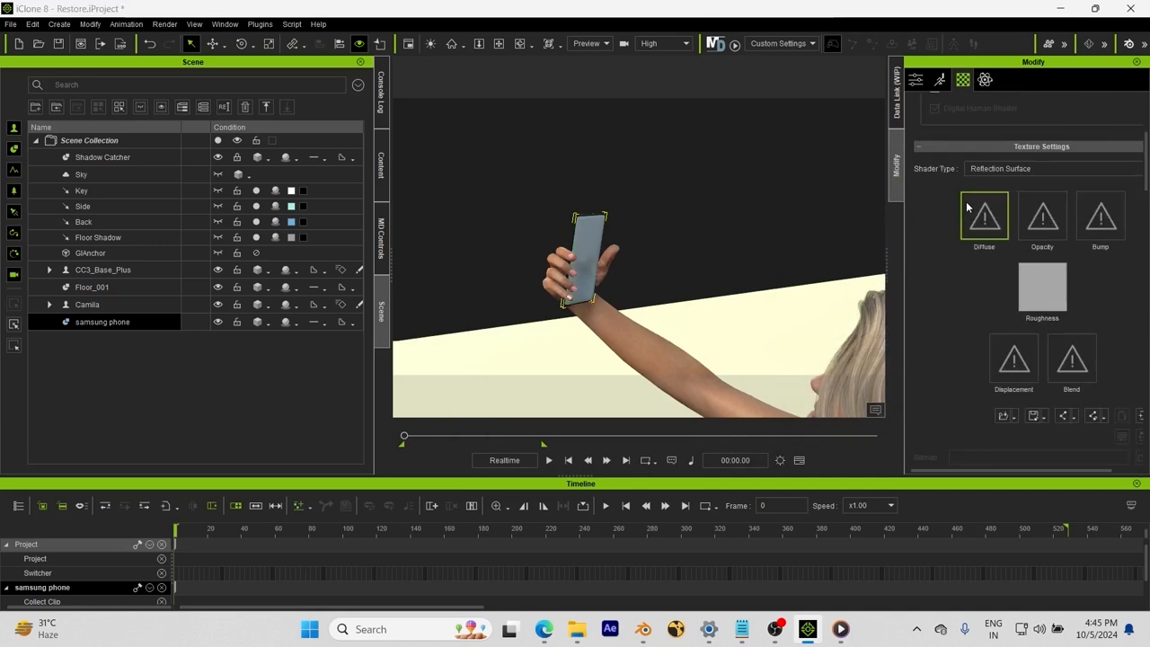
pyautogui.moveTo(643, 260)
pyautogui.mouseDown(button='right')
pyautogui.moveTo(444, 285)
pyautogui.moveTo(649, 243)
pyautogui.moveTo(515, 339)
pyautogui.moveTo(629, 271)
pyautogui.mouseUp(button='right')
pyautogui.scroll(4, 649, 243)
pyautogui.scroll(-5, 629, 271)
# Step: Under Linkage, use Pick Parent to attach the phone to Camila's CC_Base_R_Hand
pyautogui.click(916, 79)
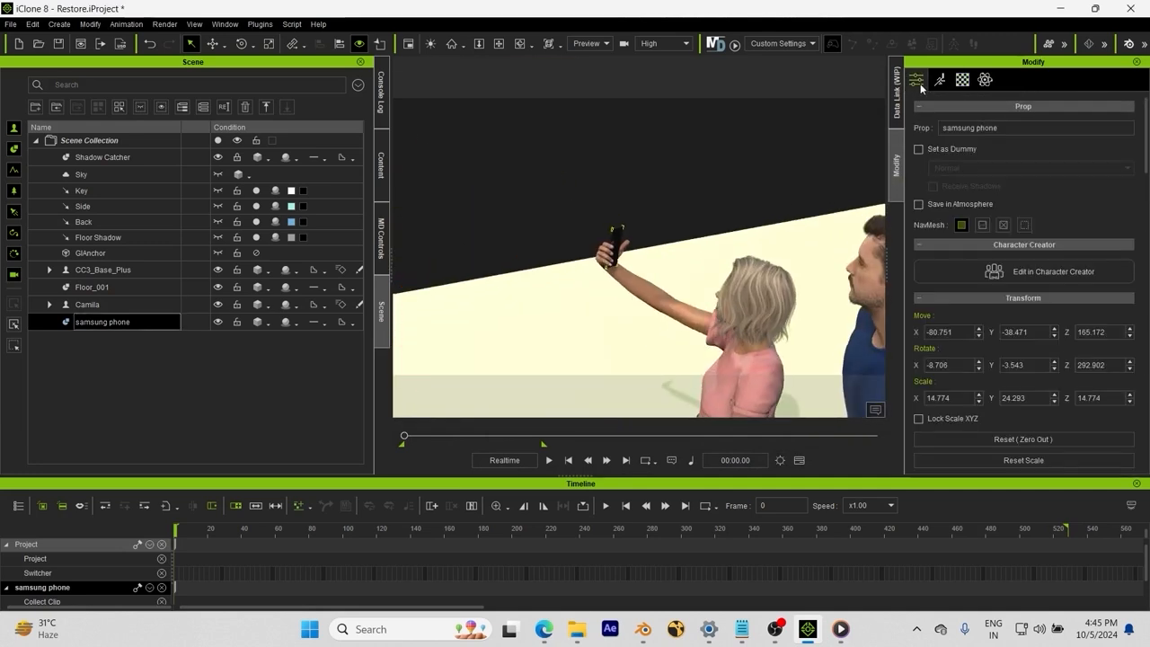
pyautogui.scroll(-6, 1015, 290)
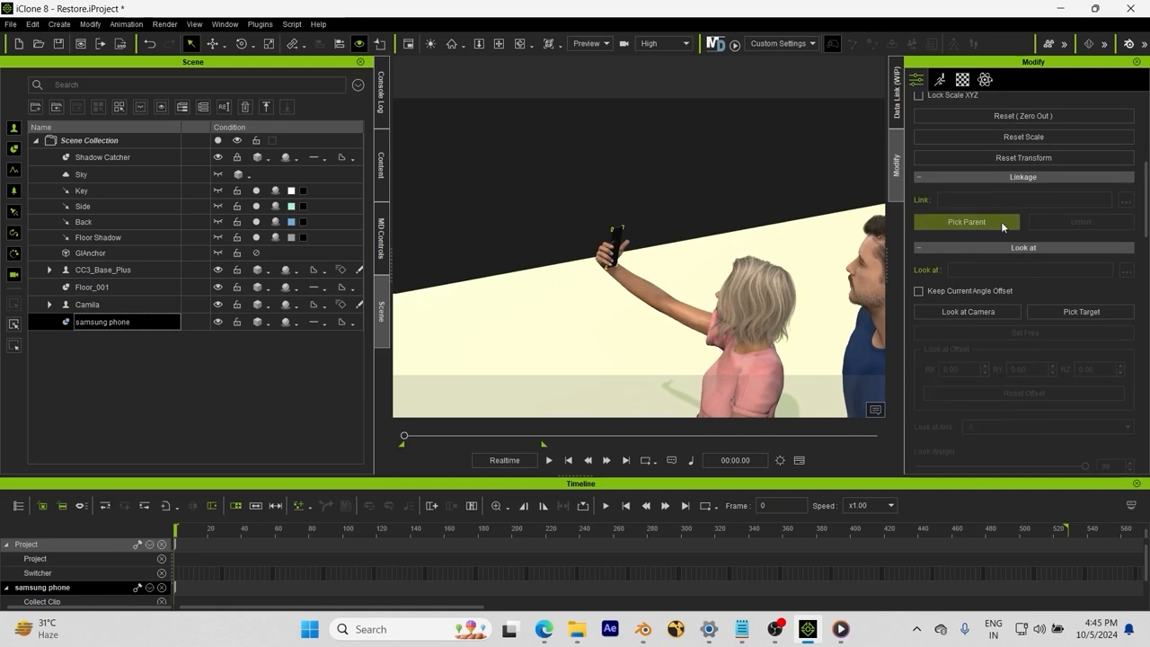
pyautogui.moveTo(685, 249); pyautogui.dragTo(443, 241, button='right')
pyautogui.scroll(3, 443, 240)
pyautogui.scroll(3, 709, 283)
pyautogui.moveTo(610, 309); pyautogui.dragTo(831, 257, button='right')
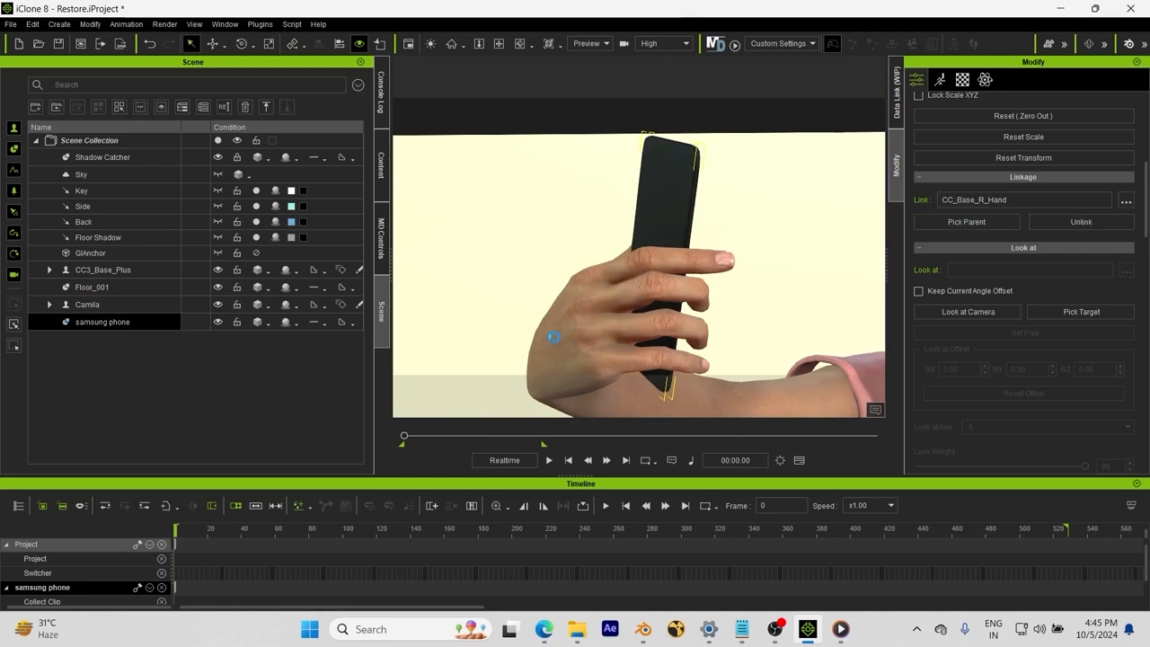
pyautogui.scroll(-8, 644, 324)
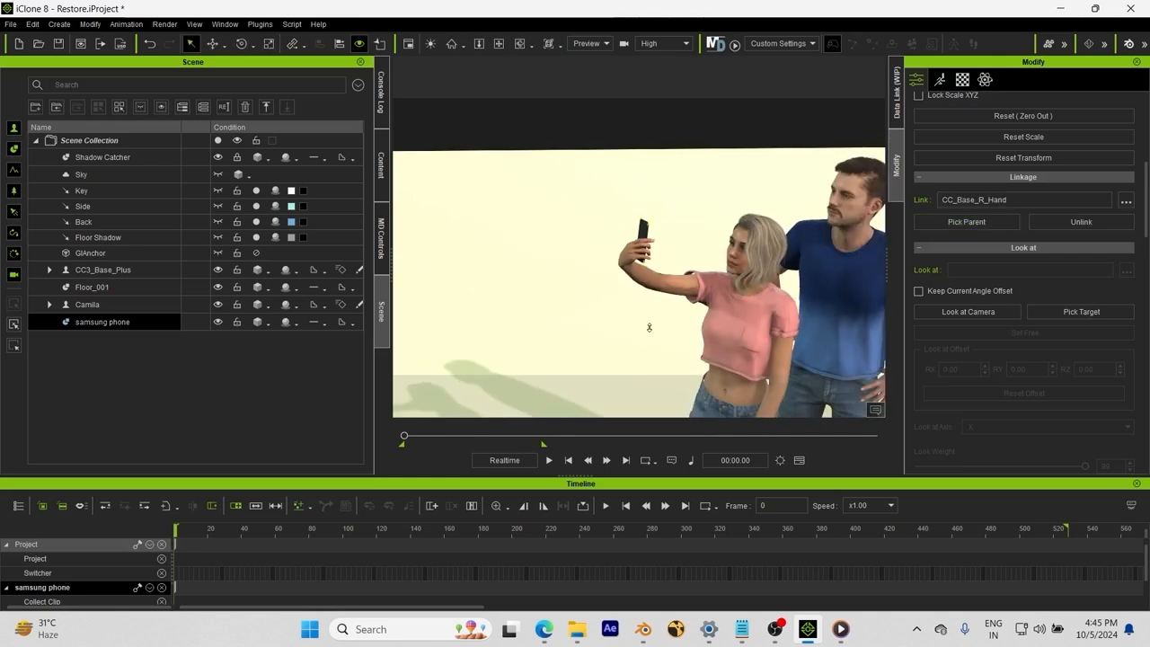
# Step: Play the selfie animation, pause it near frame 335, then resume playback
pyautogui.press('space')
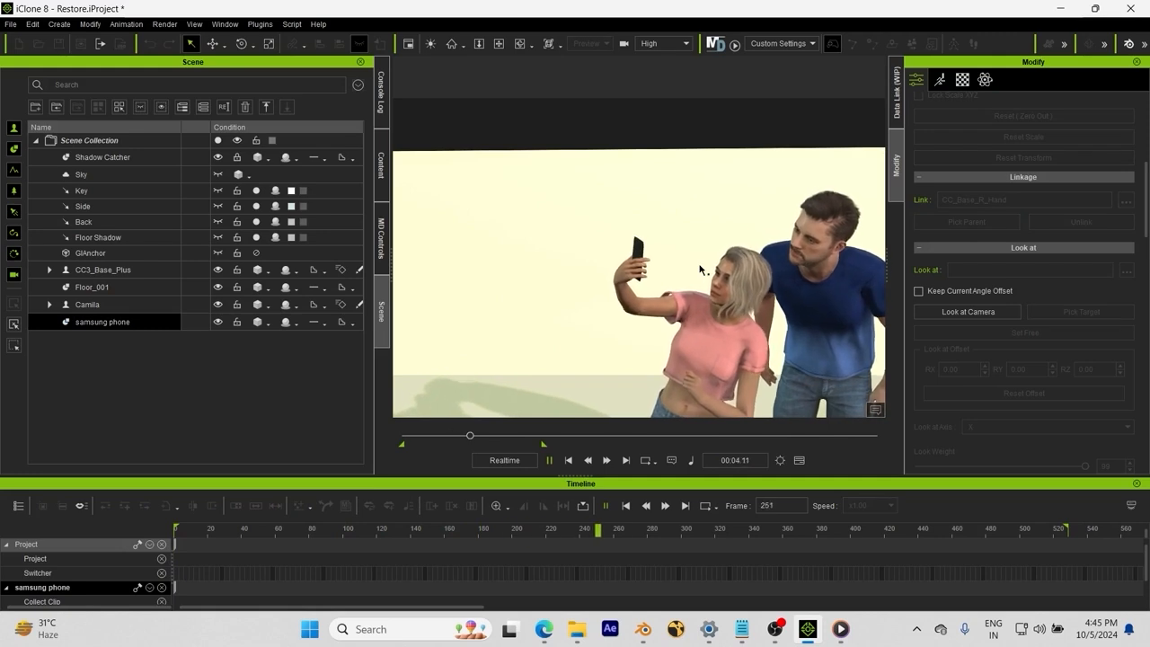
pyautogui.press('space')
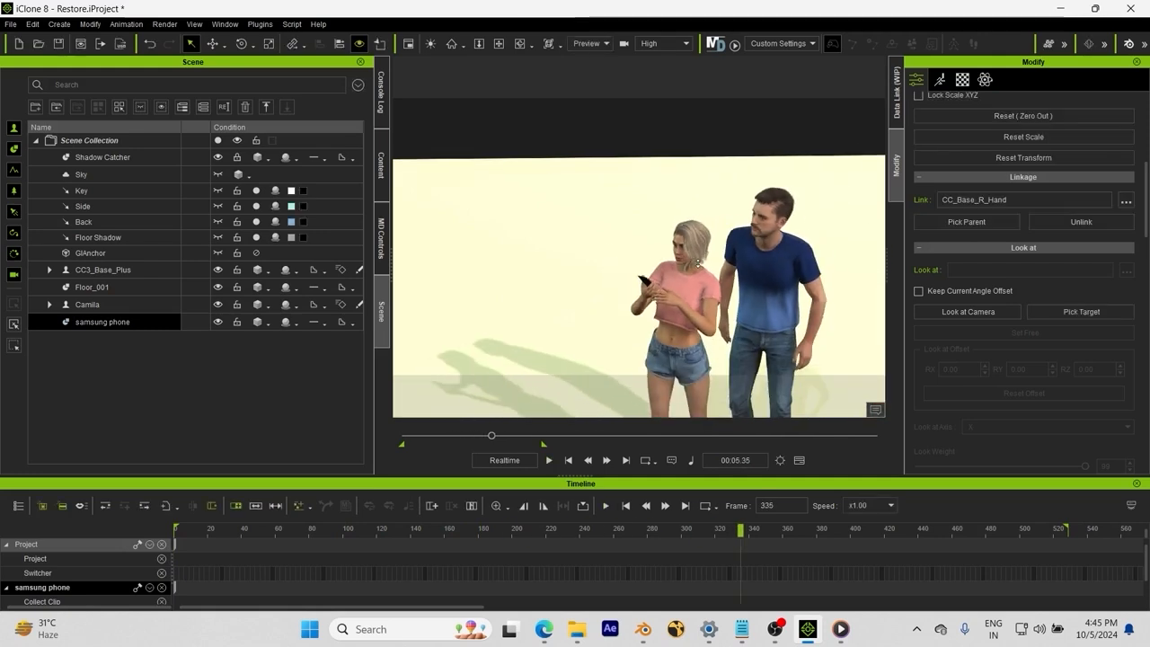
pyautogui.press('space')
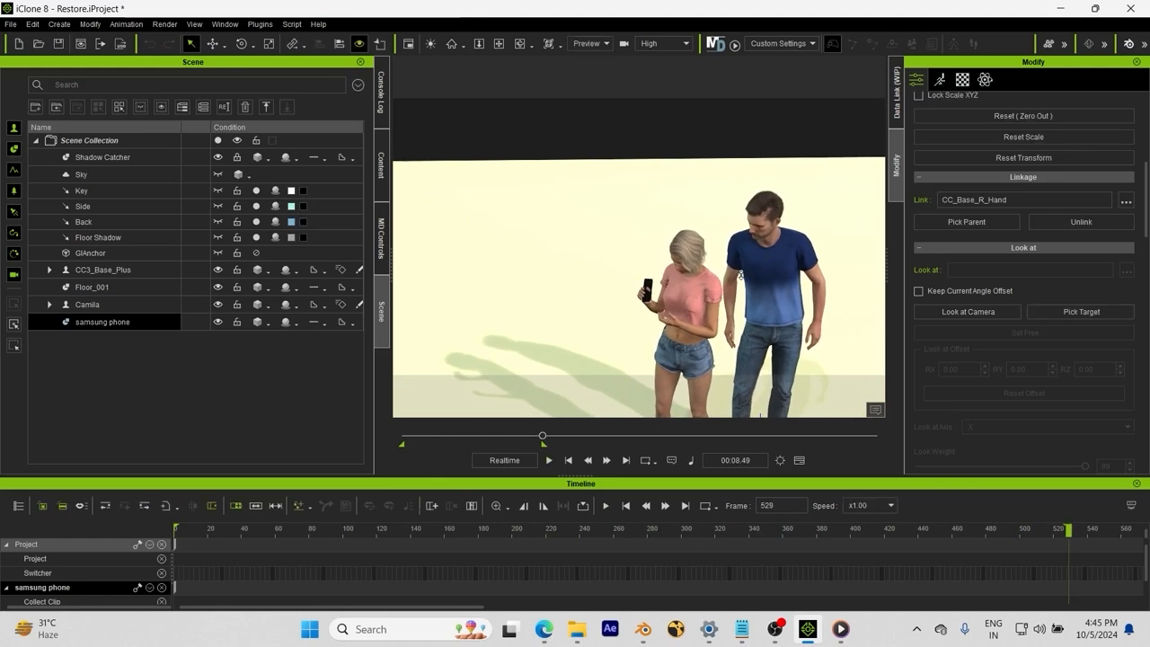
# Step: Scrub back to around frame 390 and frame the woman with the floor edge visible
pyautogui.moveTo(992, 533); pyautogui.dragTo(842, 490)
pyautogui.scroll(5, 656, 282)
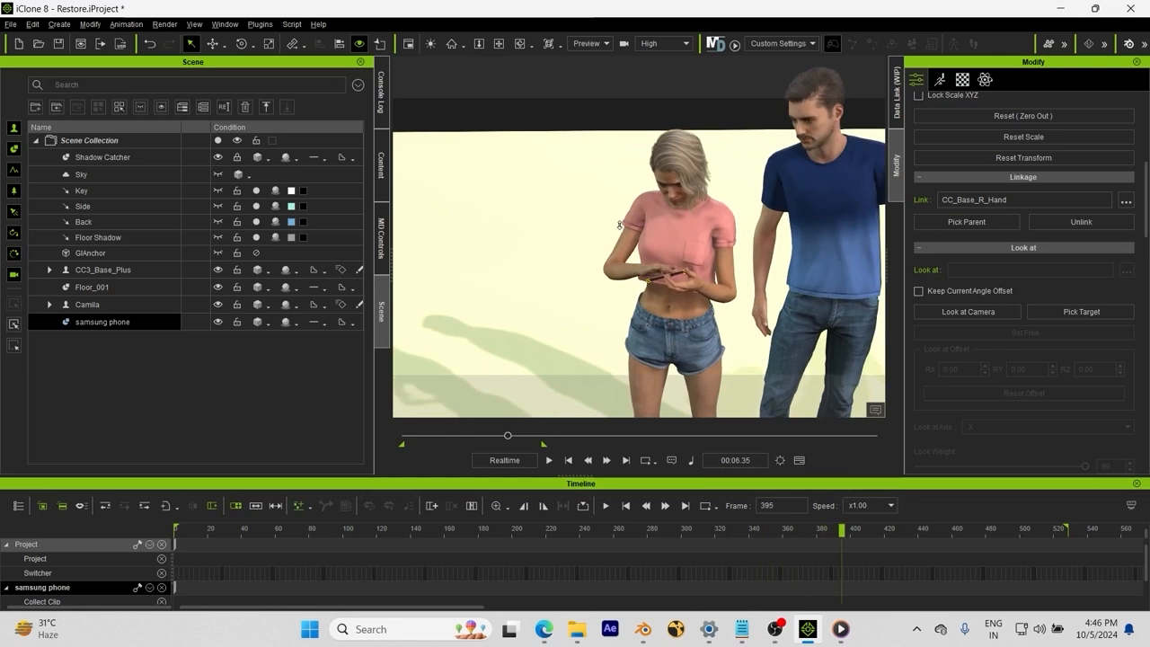
pyautogui.moveTo(656, 282); pyautogui.dragTo(534, 289, button='right')
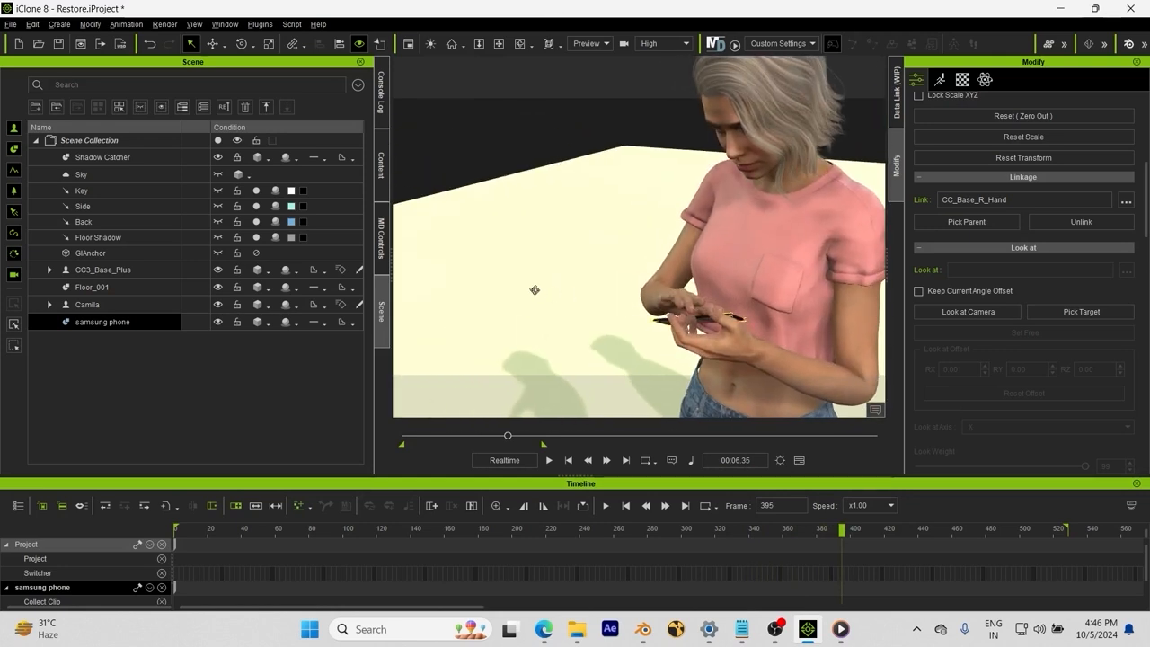
pyautogui.scroll(-6, 534, 289)
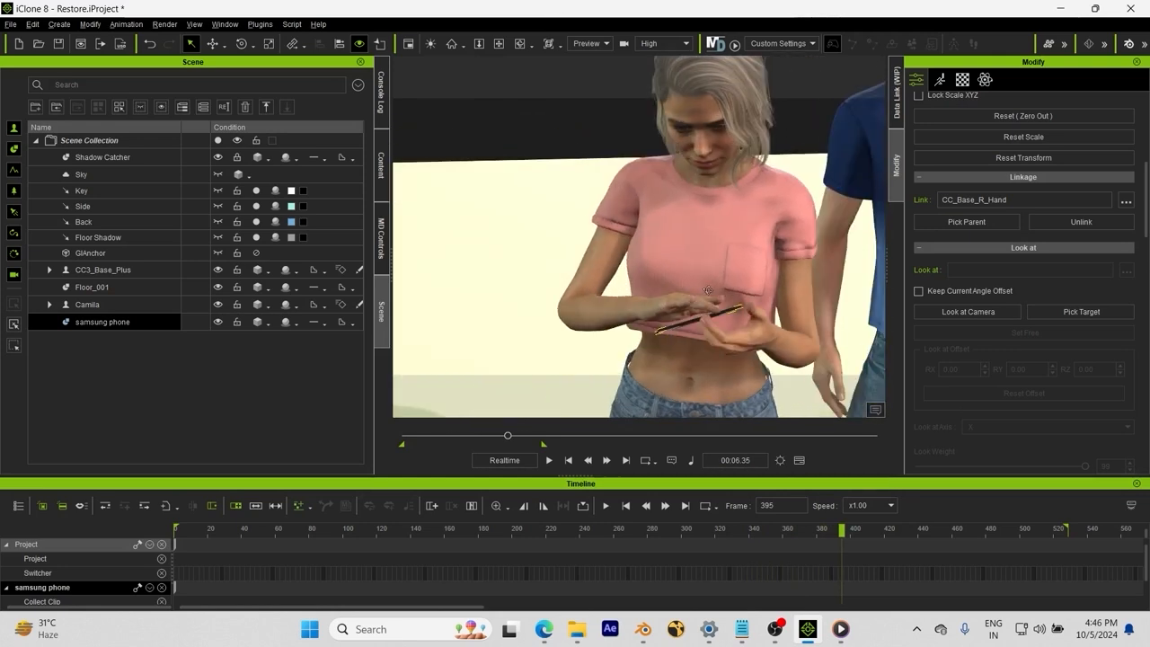
pyautogui.moveTo(663, 295); pyautogui.dragTo(651, 298, button='right')
pyautogui.scroll(5, 651, 298)
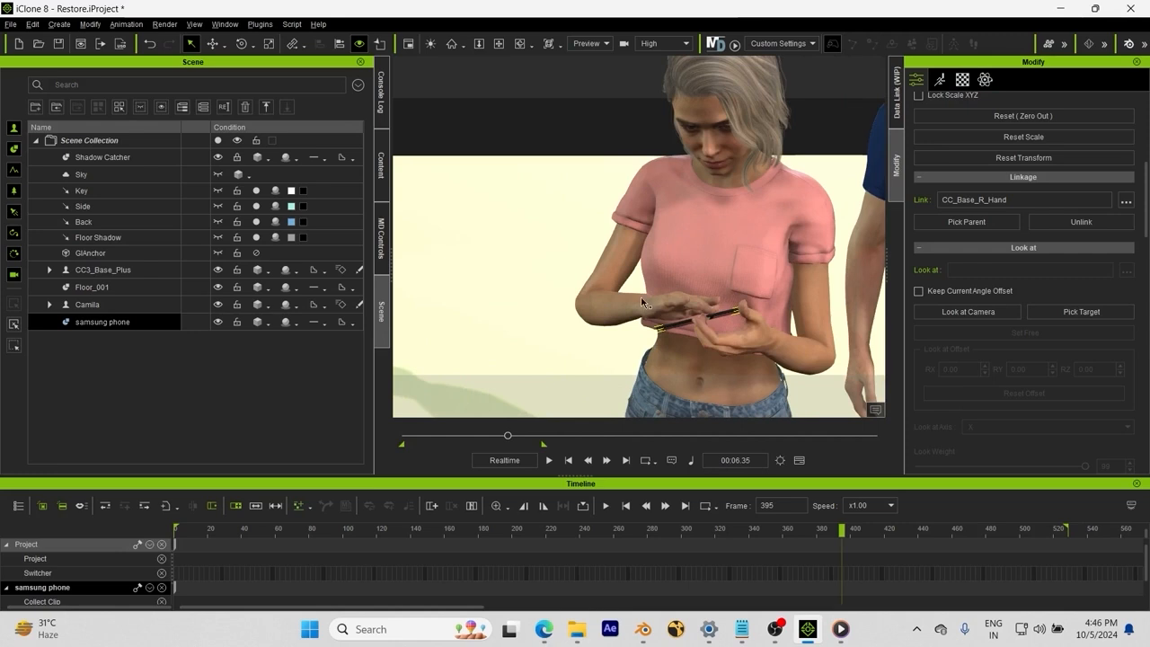
pyautogui.moveTo(636, 287); pyautogui.dragTo(574, 273, button='middle')
# Step: Scrub between frames 353, 372, 350 and 343 from a side view to inspect the phone
pyautogui.moveTo(838, 532); pyautogui.dragTo(815, 530)
pyautogui.moveTo(742, 350); pyautogui.dragTo(593, 378, button='right')
pyautogui.moveTo(813, 530); pyautogui.dragTo(765, 516)
pyautogui.moveTo(688, 295); pyautogui.dragTo(433, 285, button='right')
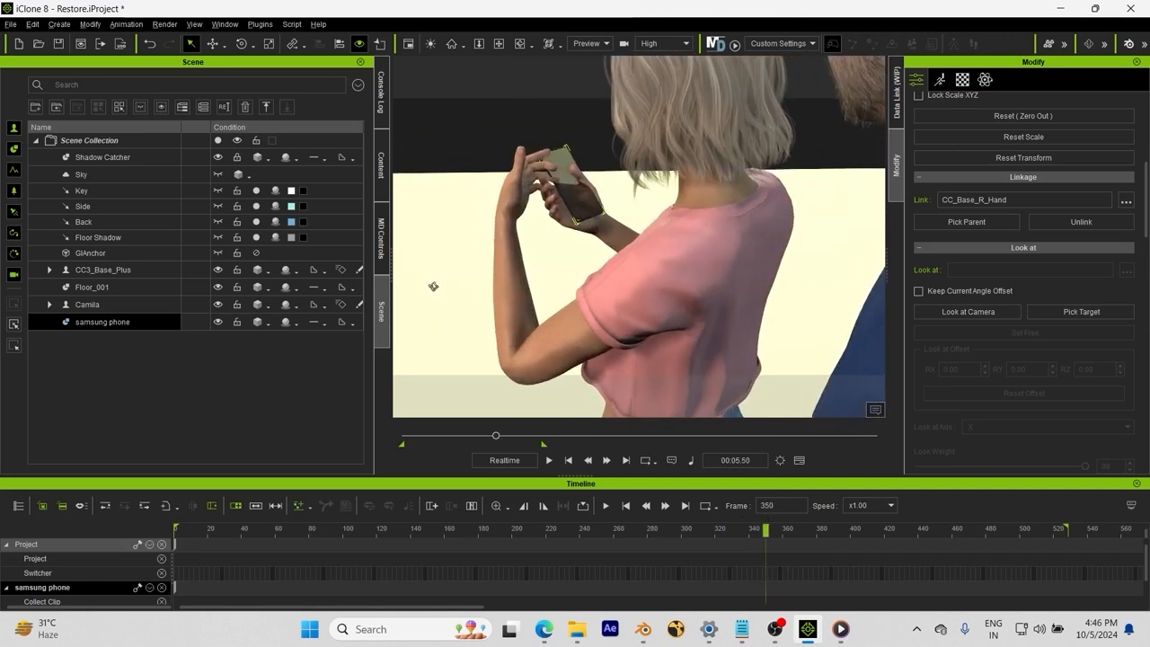
pyautogui.moveTo(769, 525)
pyautogui.mouseDown()
pyautogui.moveTo(730, 529)
pyautogui.moveTo(783, 529)
pyautogui.moveTo(760, 514)
pyautogui.mouseUp()
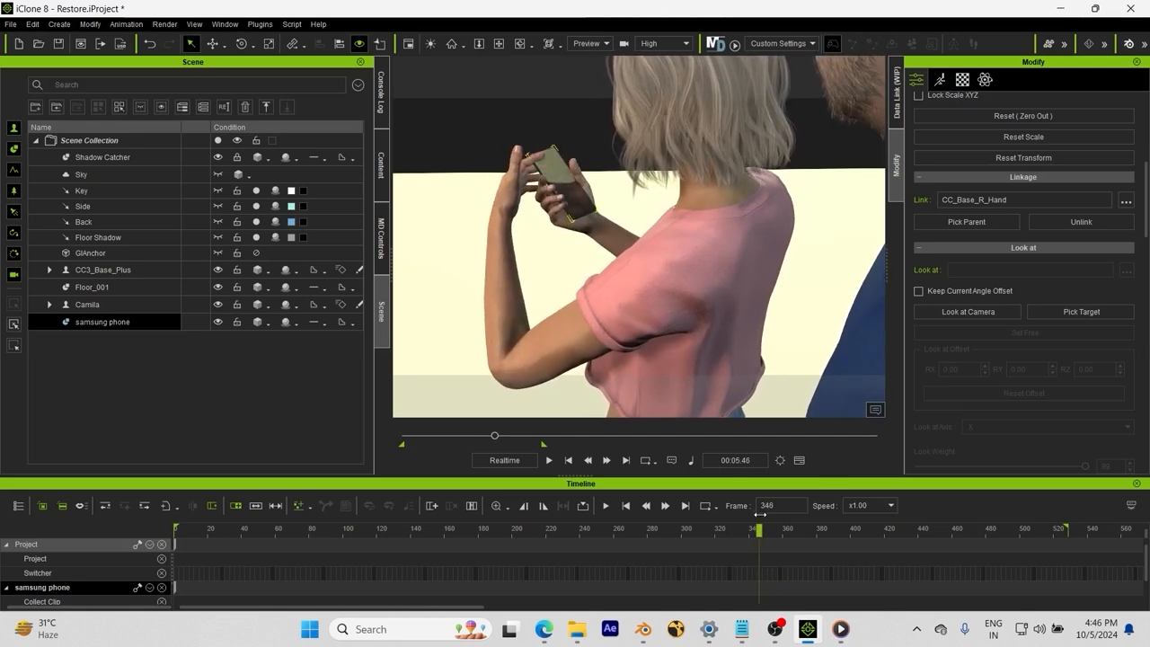
# Step: Detach the phone from the right hand and go to frame 354 facing both hands
pyautogui.click(1051, 223)
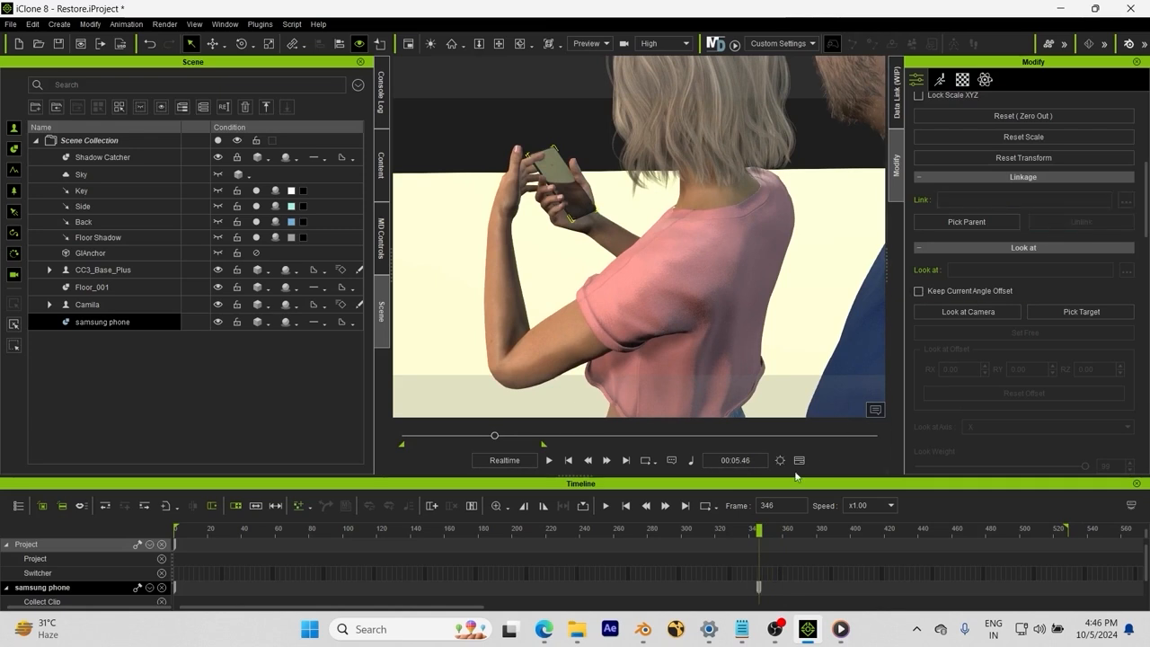
pyautogui.moveTo(759, 532); pyautogui.dragTo(772, 543)
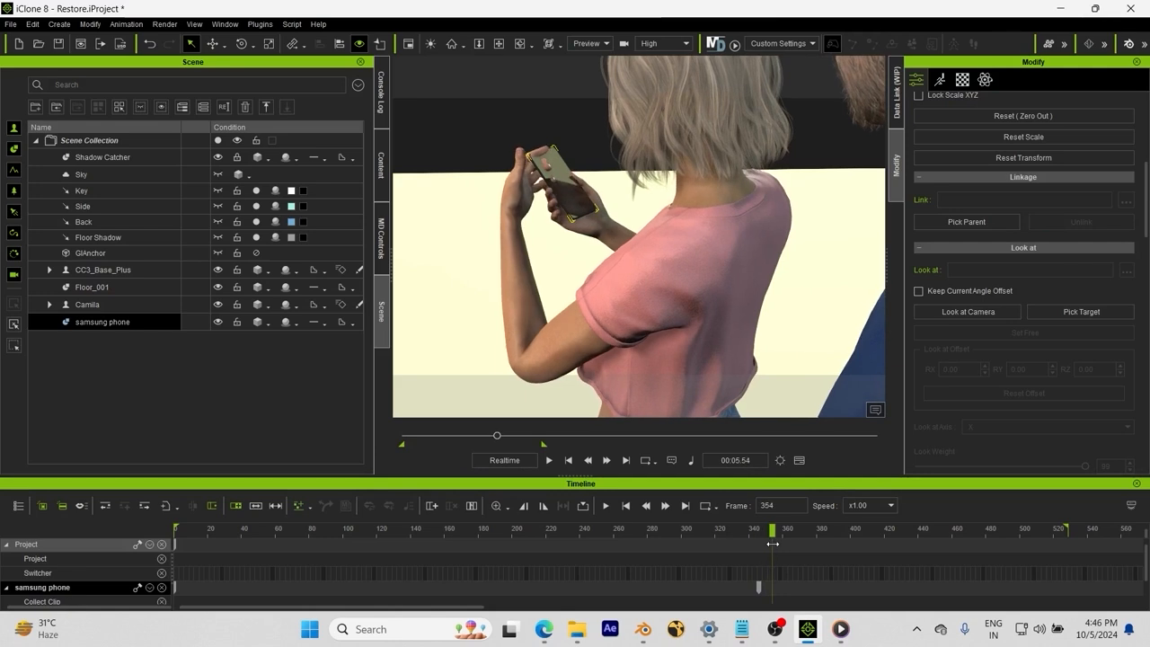
pyautogui.moveTo(618, 271); pyautogui.dragTo(285, 233, button='right')
pyautogui.scroll(5, 500, 200)
pyautogui.moveTo(501, 199); pyautogui.dragTo(581, 303, button='right')
# Step: Rotate the phone upright and slide it into the woman's left palm
pyautogui.press('e')
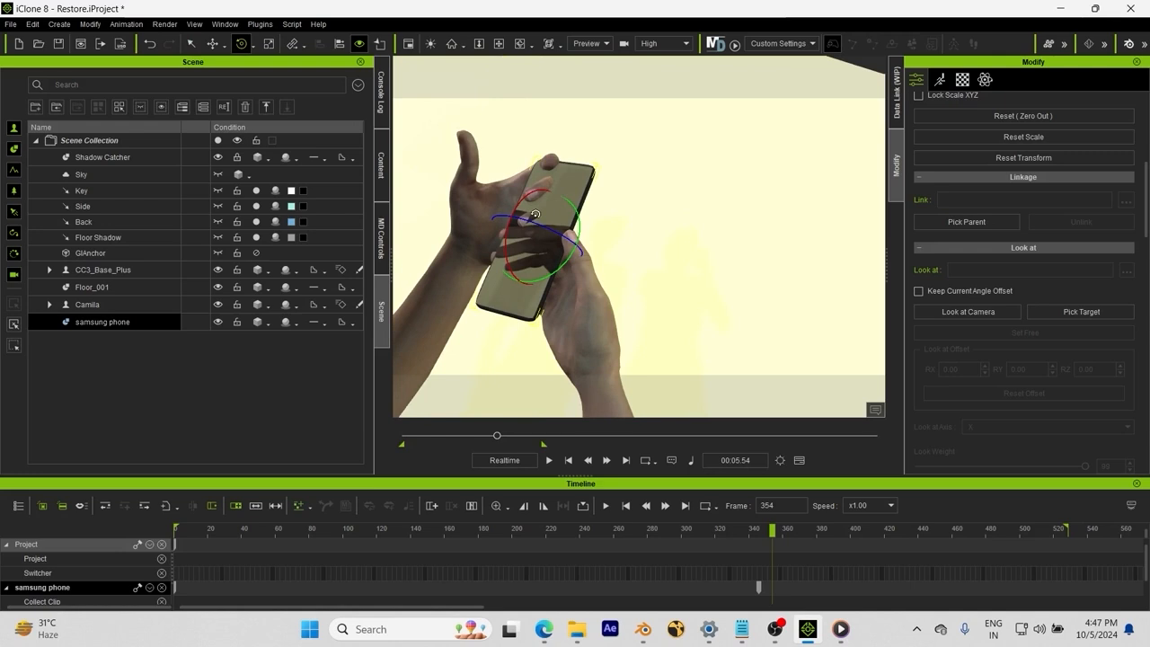
pyautogui.moveTo(517, 201); pyautogui.dragTo(586, 265)
pyautogui.moveTo(585, 265); pyautogui.dragTo(516, 312, button='right')
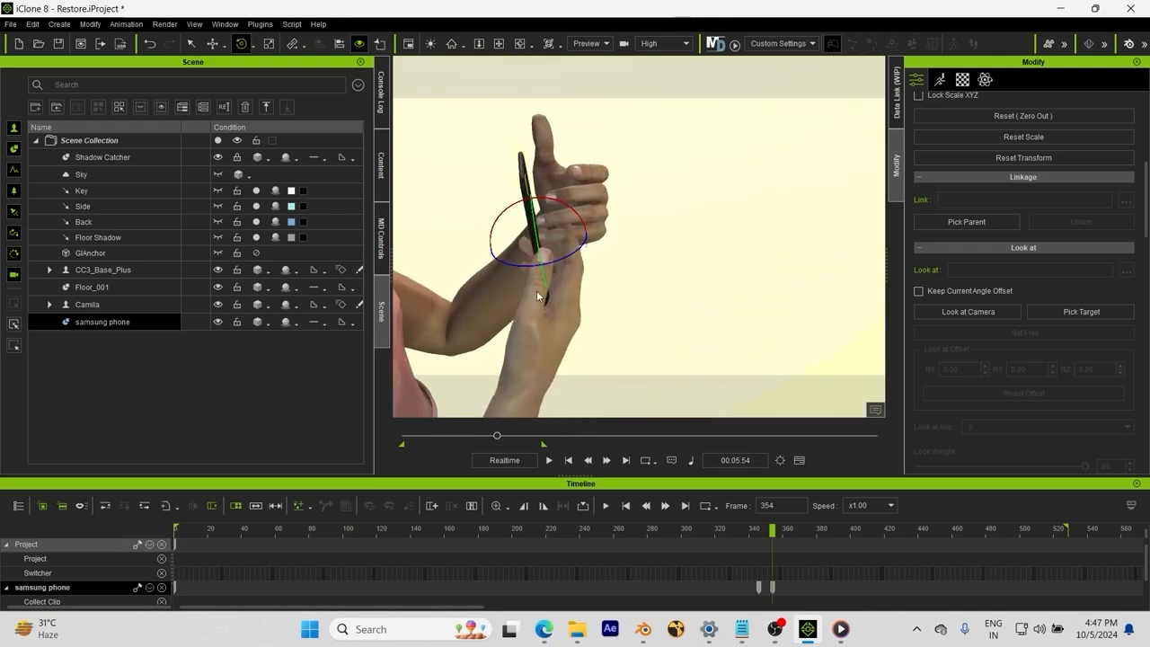
pyautogui.press('w')
pyautogui.moveTo(536, 263); pyautogui.dragTo(639, 232, button='right')
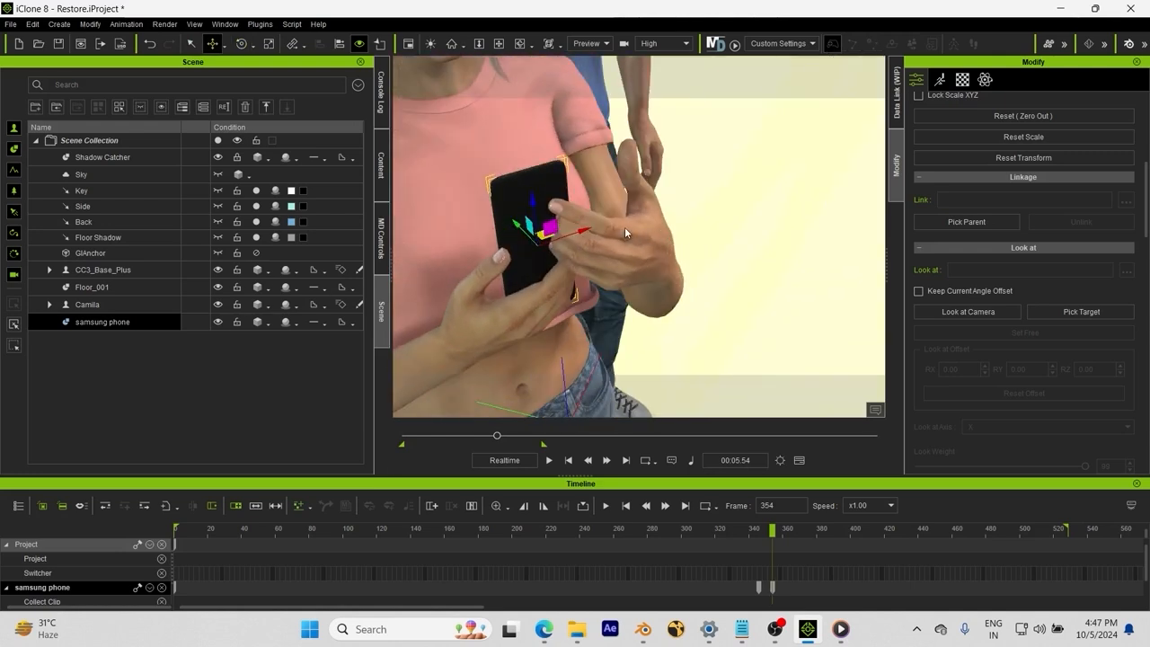
pyautogui.moveTo(586, 231); pyautogui.dragTo(643, 221)
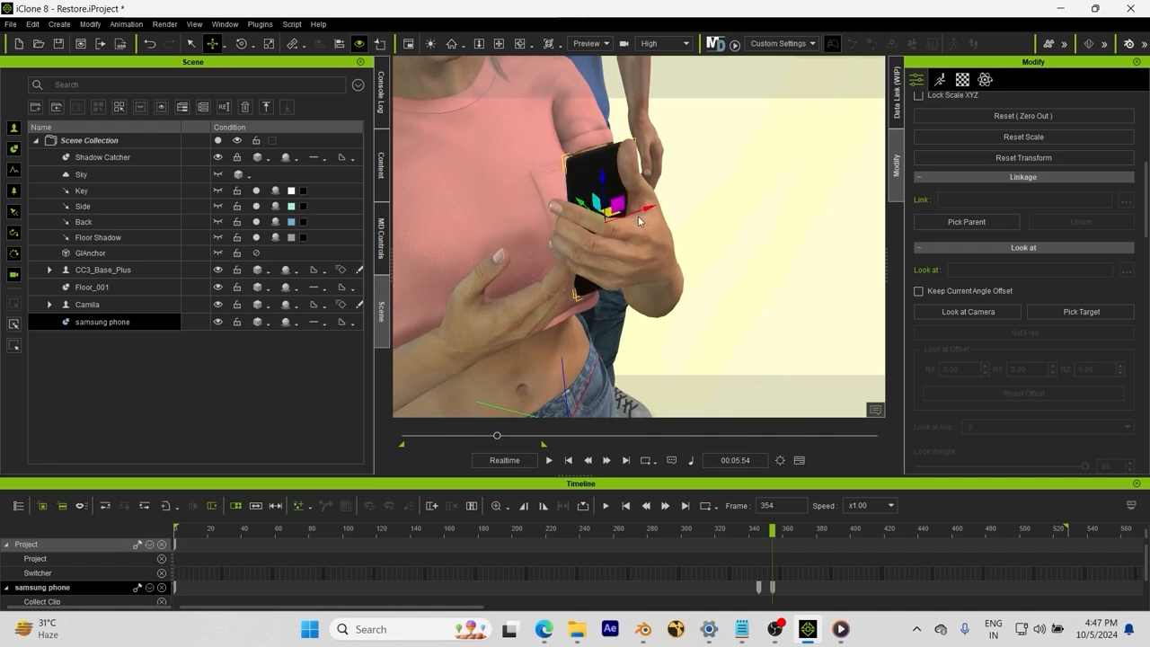
pyautogui.moveTo(626, 241); pyautogui.dragTo(675, 218, button='right')
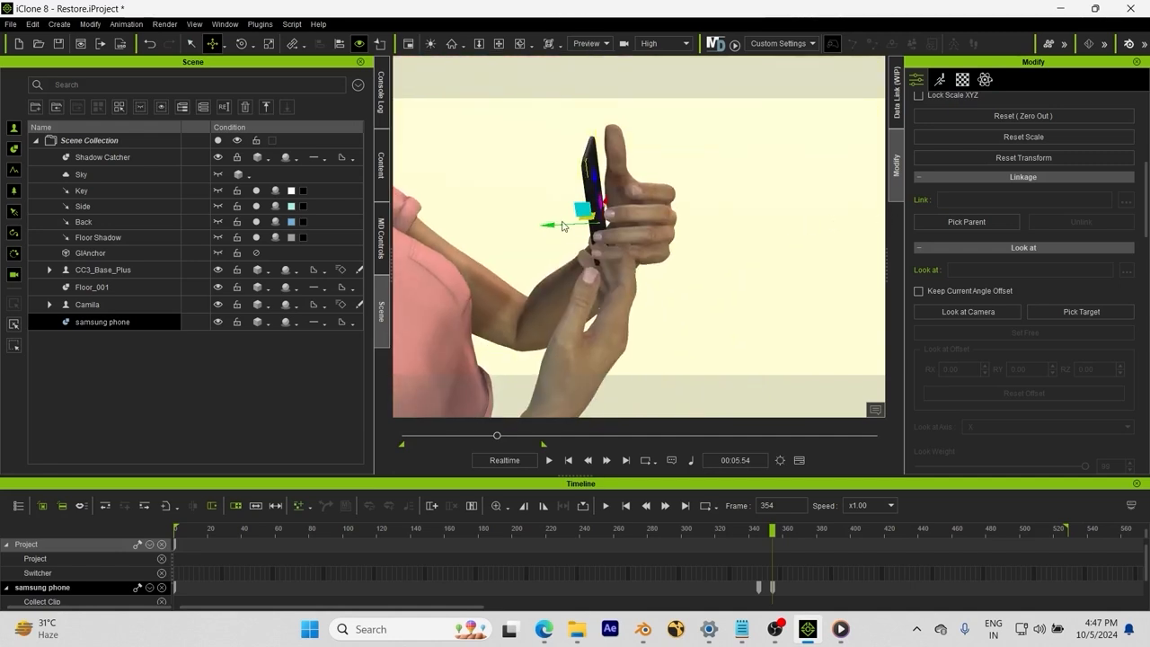
pyautogui.moveTo(551, 226); pyautogui.dragTo(589, 226)
pyautogui.moveTo(593, 226); pyautogui.dragTo(637, 197, button='right')
# Step: Rotate the phone to sit in the hand and check it from several angles
pyautogui.press('e')
pyautogui.moveTo(611, 193); pyautogui.dragTo(671, 229)
pyautogui.moveTo(671, 229); pyautogui.dragTo(501, 267, button='right')
pyautogui.press('w')
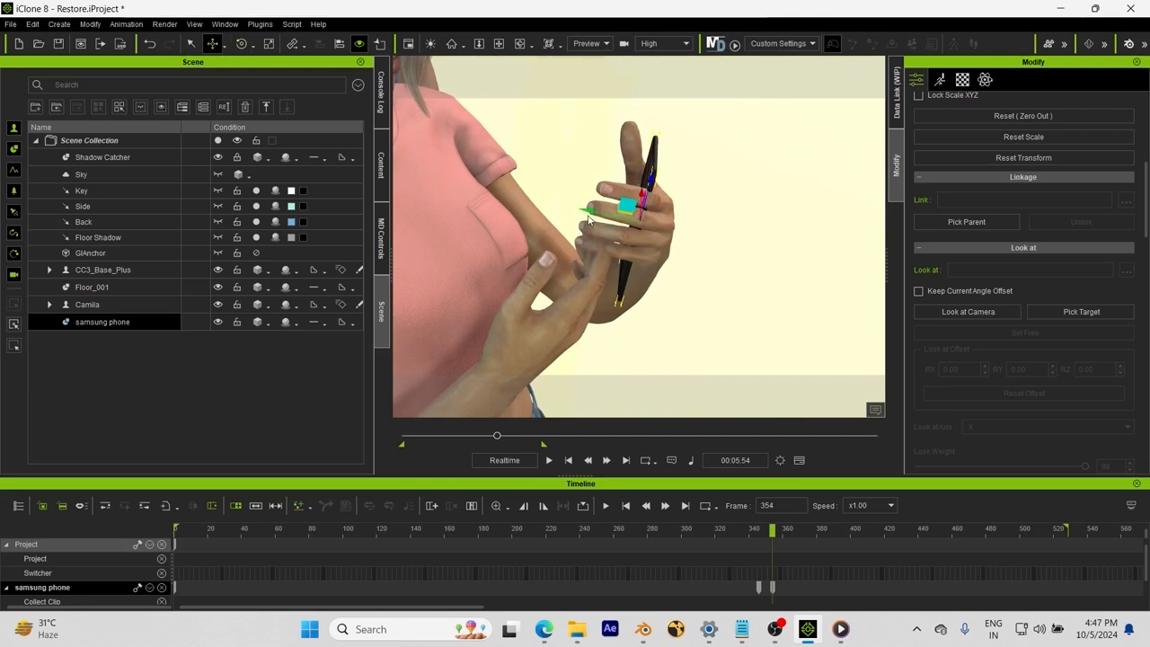
pyautogui.moveTo(584, 212); pyautogui.dragTo(786, 193, button='right')
pyautogui.moveTo(992, 209); pyautogui.dragTo(1071, 208, button='right')
pyautogui.moveTo(638, 306); pyautogui.dragTo(863, 285, button='right')
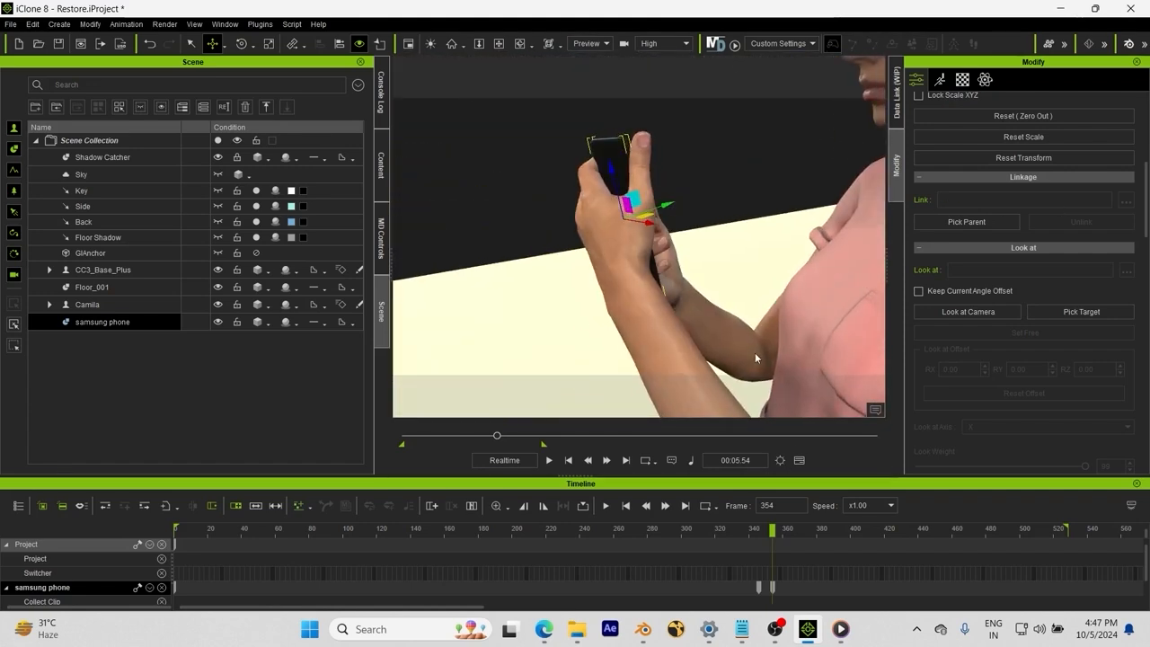
# Step: Pick the woman's left hand as the phone's parent, scrub to check it, then return to frame 0
pyautogui.click(966, 222)
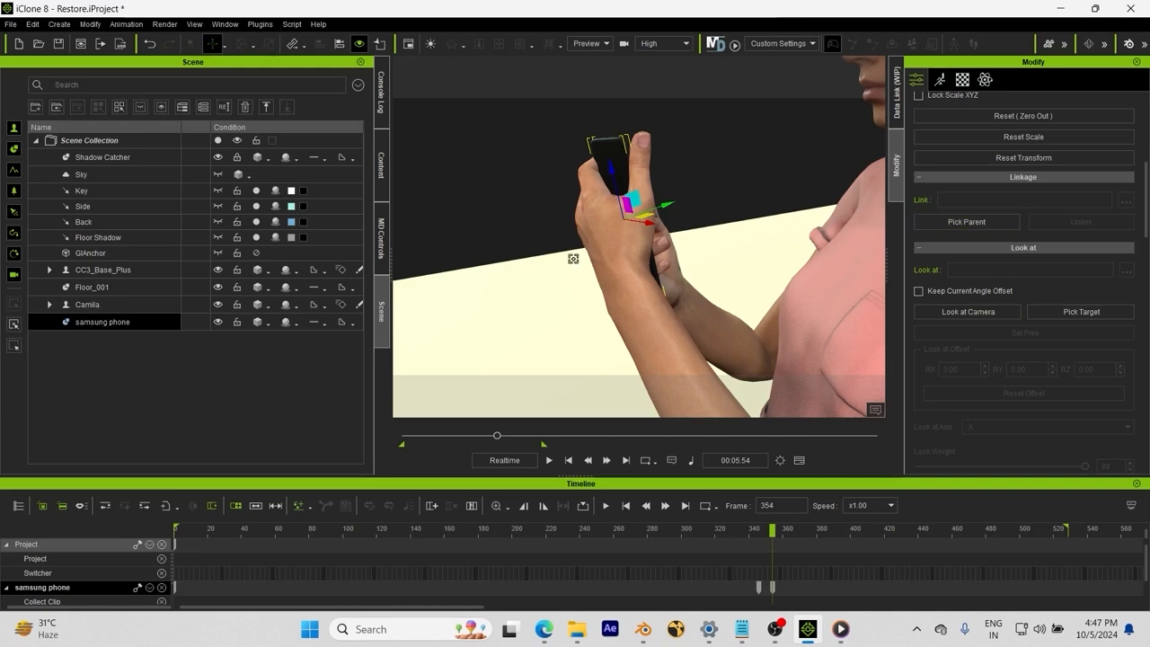
pyautogui.click(604, 244)
pyautogui.scroll(-3, 685, 360)
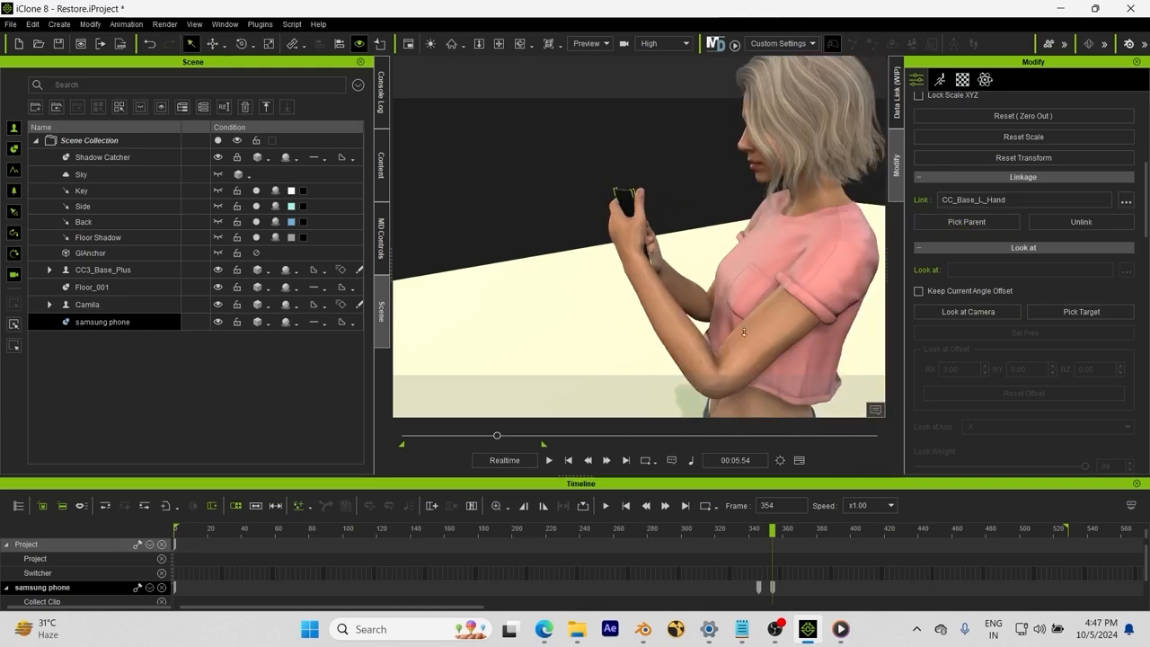
pyautogui.scroll(-2, 744, 332)
pyautogui.moveTo(601, 531); pyautogui.dragTo(698, 520)
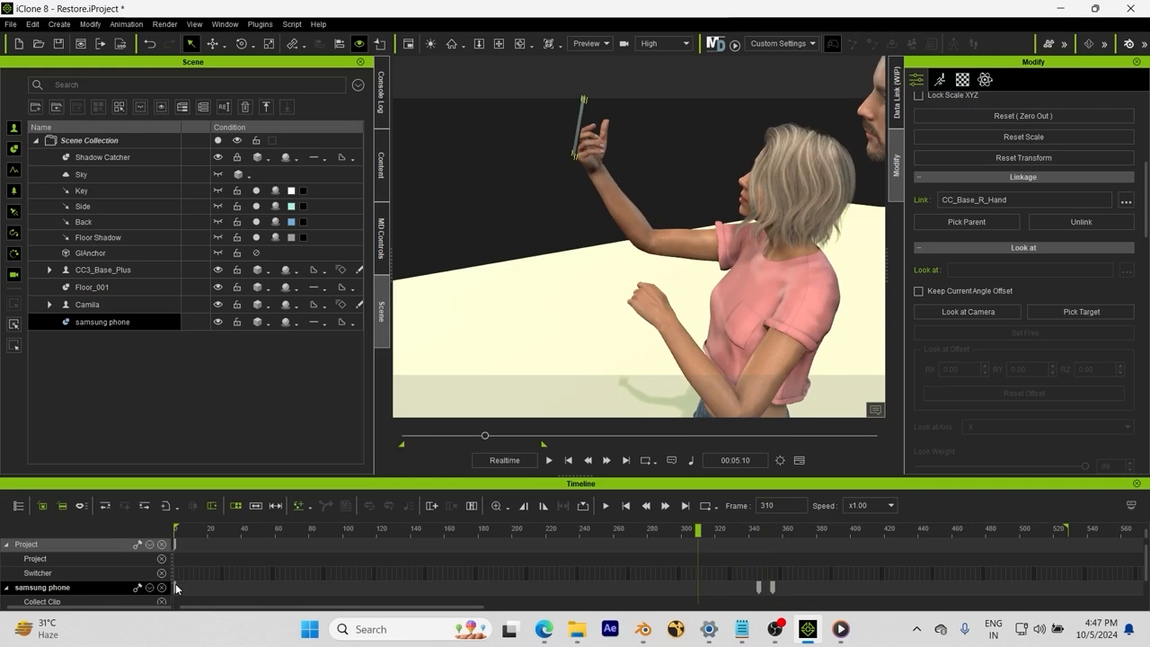
pyautogui.press('Home')
# Step: Show the phone's Transform track and jump to its key at frame 346
pyautogui.moveTo(545, 225); pyautogui.dragTo(260, 350, button='right')
pyautogui.moveTo(585, 129); pyautogui.dragTo(553, 104, button='right')
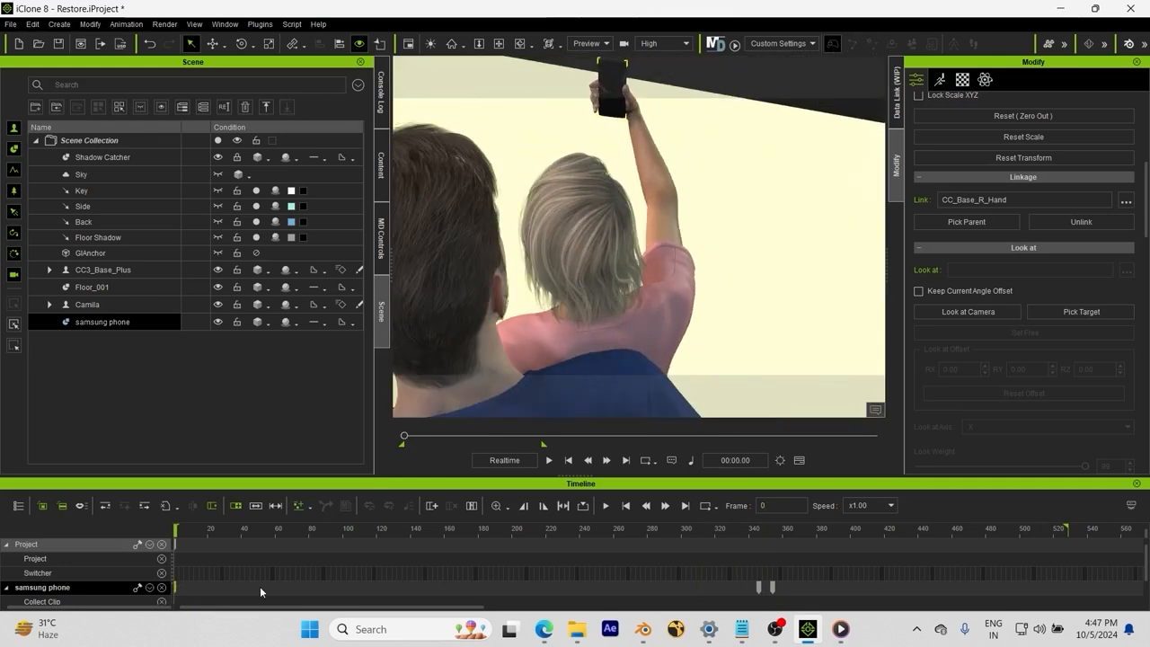
pyautogui.scroll(-1, 262, 586)
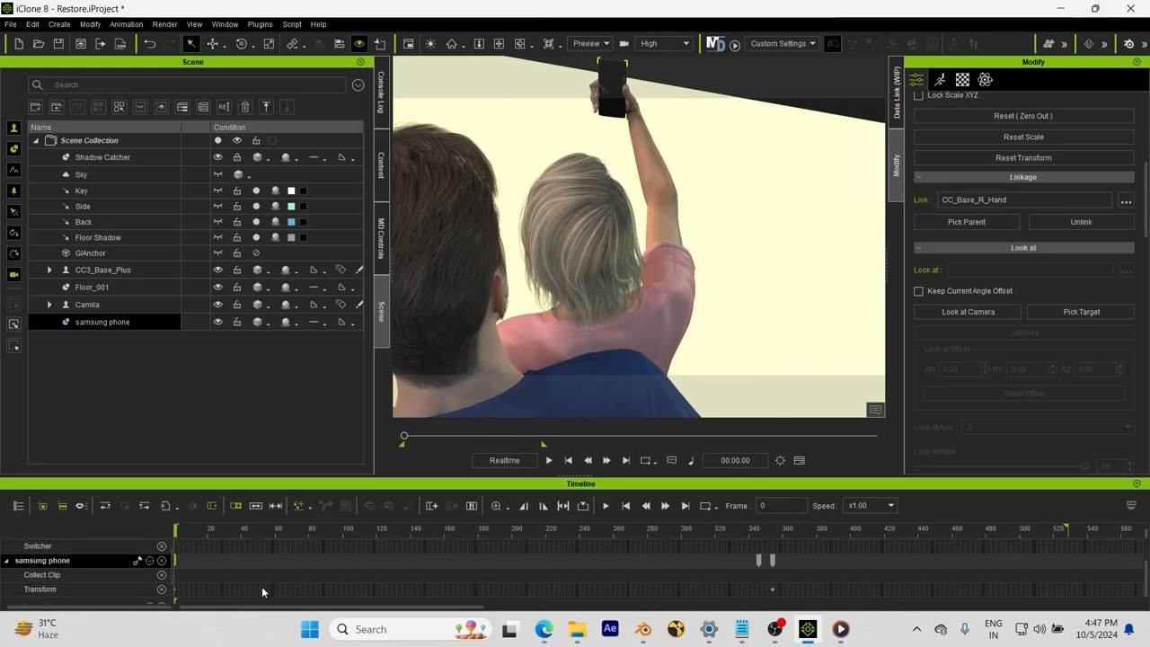
pyautogui.click(171, 589)
pyautogui.scroll(-2, 203, 585)
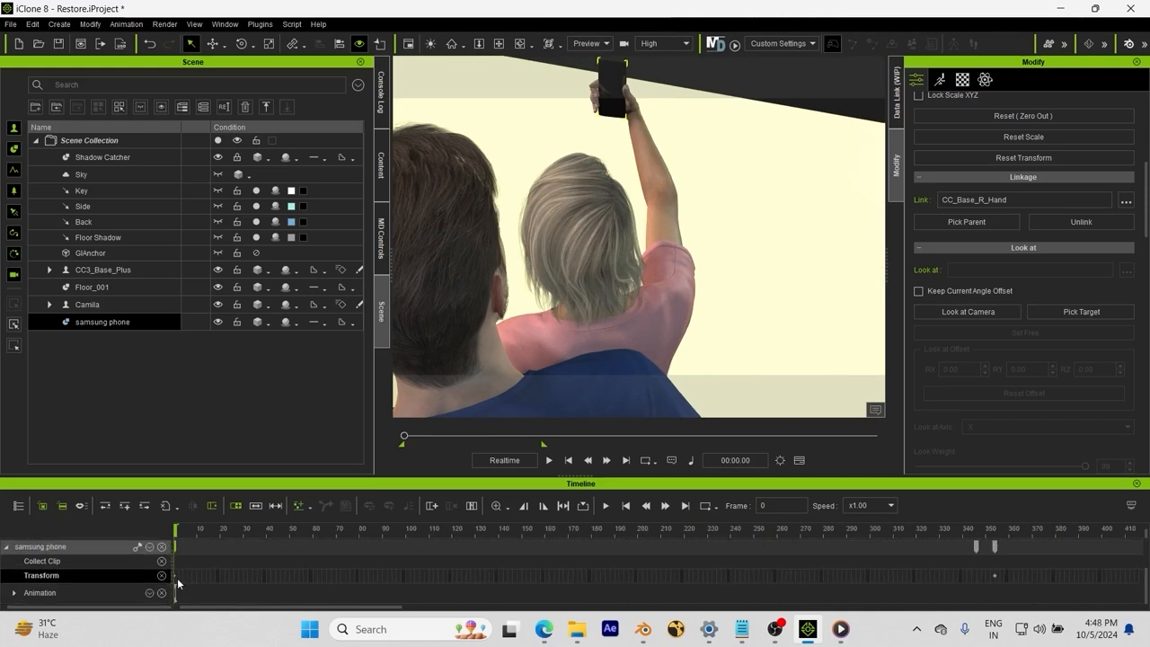
pyautogui.click(978, 571)
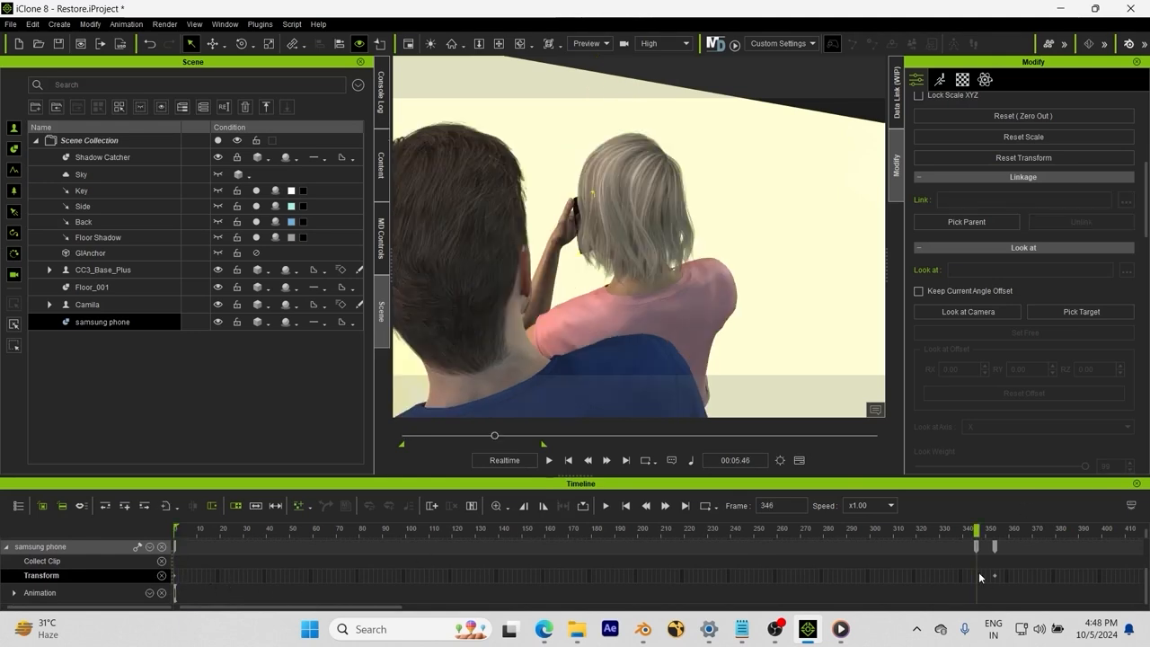
# Step: Scrub past the hand switch and play the animation to watch the phone
pyautogui.moveTo(691, 304); pyautogui.dragTo(898, 289, button='right')
pyautogui.moveTo(979, 529); pyautogui.dragTo(1103, 521)
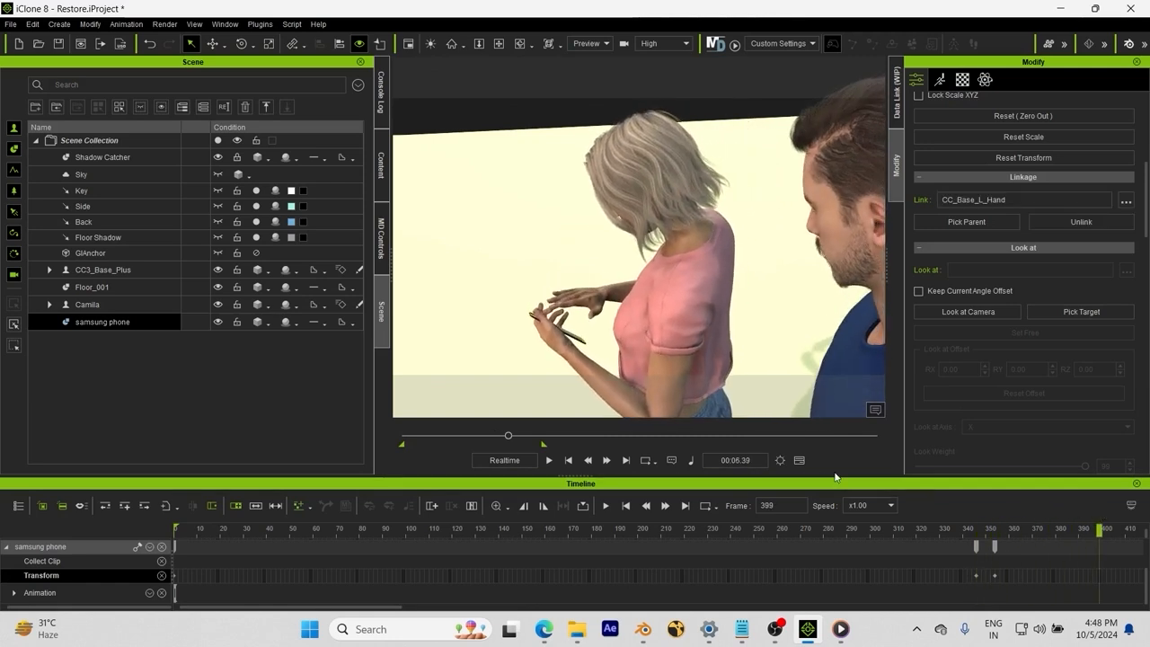
pyautogui.moveTo(753, 285); pyautogui.dragTo(607, 256, button='right')
pyautogui.press('space')
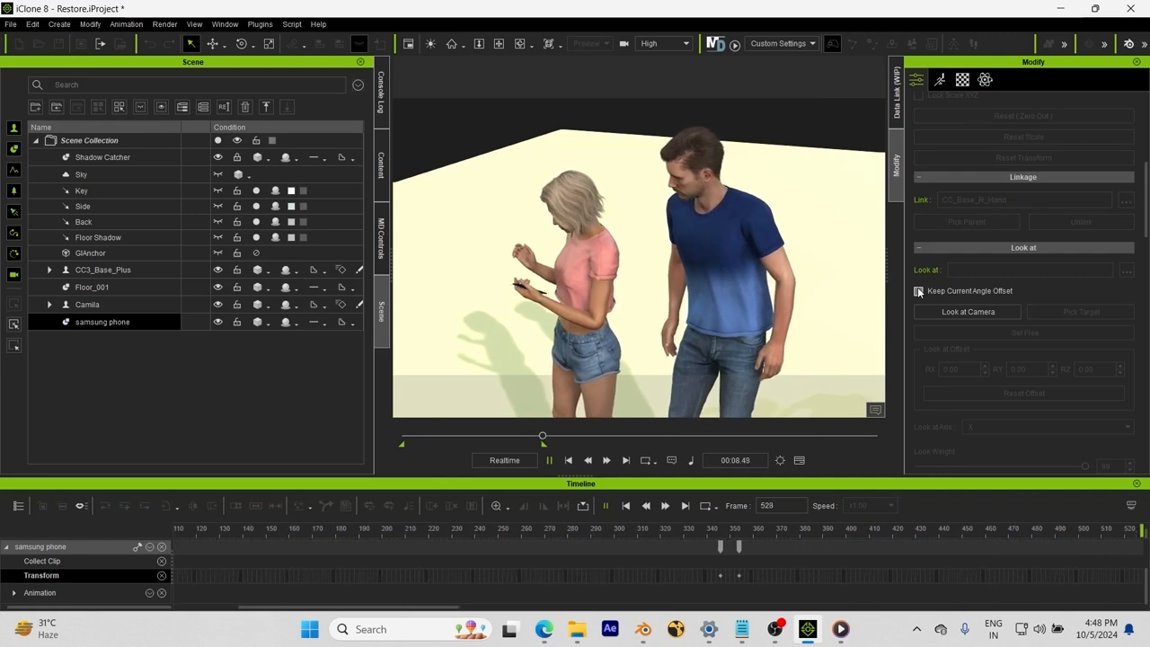
# Step: Return to frame 0 and select the man's CC3_Base_Plus character
pyautogui.click(568, 460)
pyautogui.scroll(-5, 624, 335)
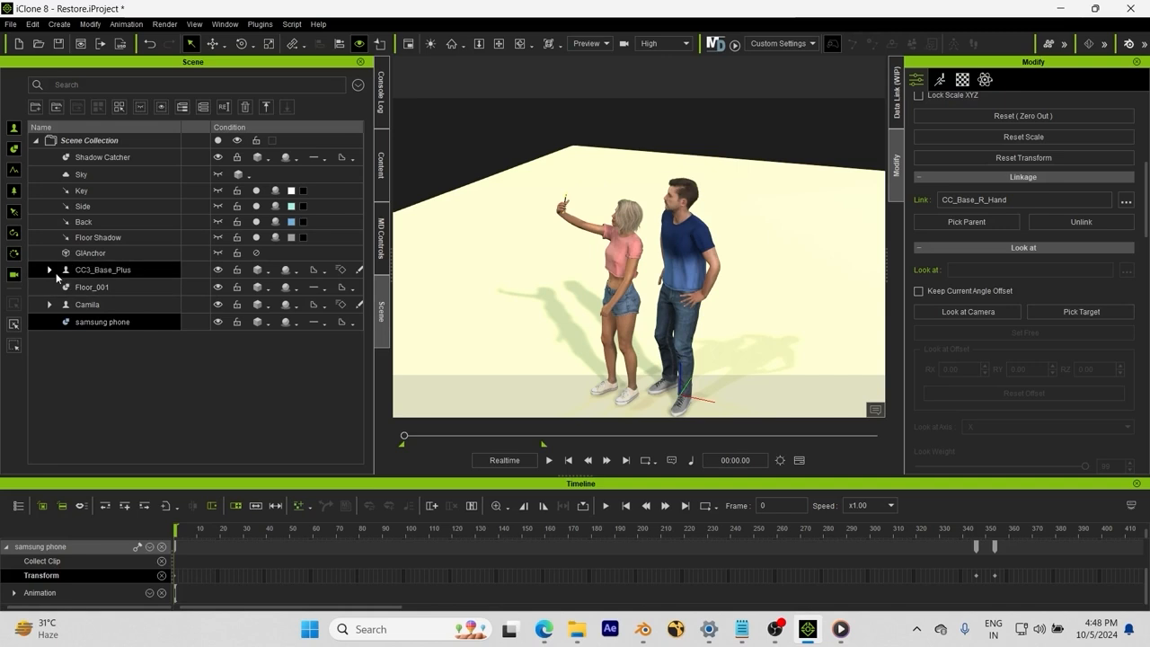
pyautogui.click(103, 269)
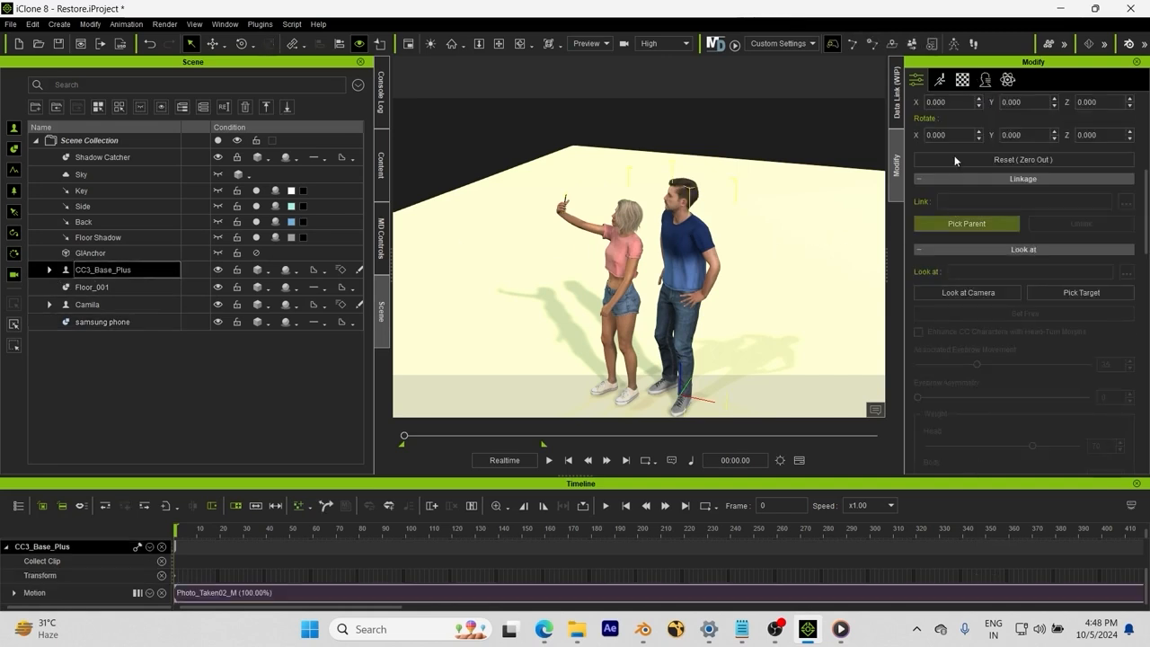
# Step: Open the Data Link settings, check the Blender Pipeline plugin menu, and start the server
pyautogui.click(897, 105)
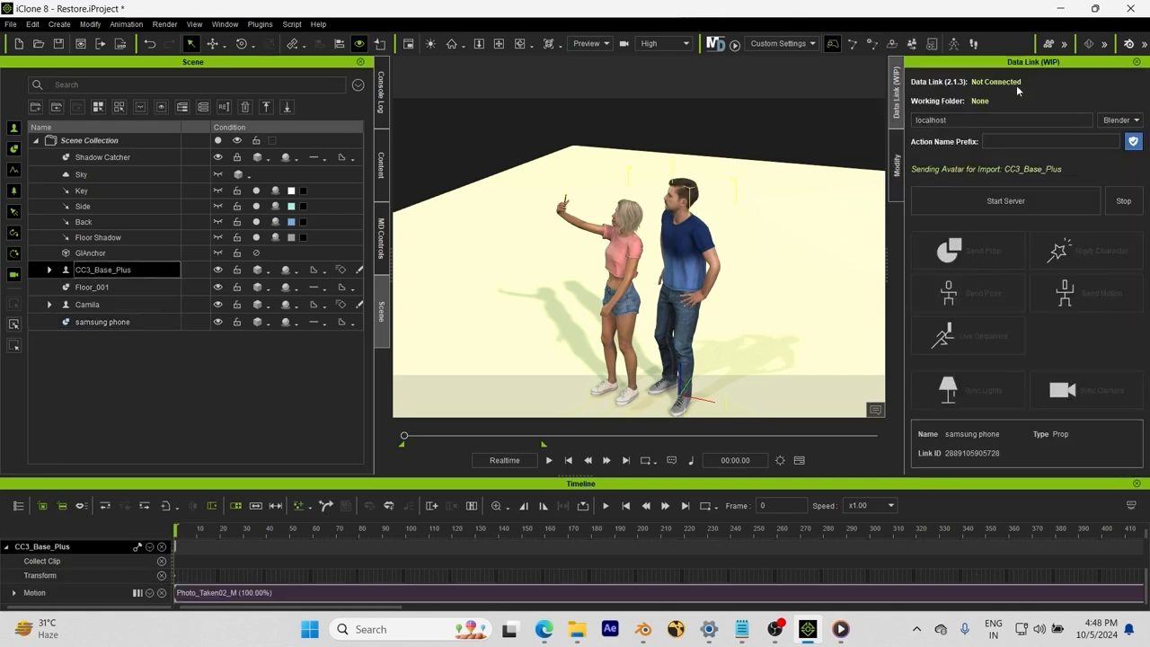
pyautogui.click(253, 27)
pyautogui.moveTo(333, 76)
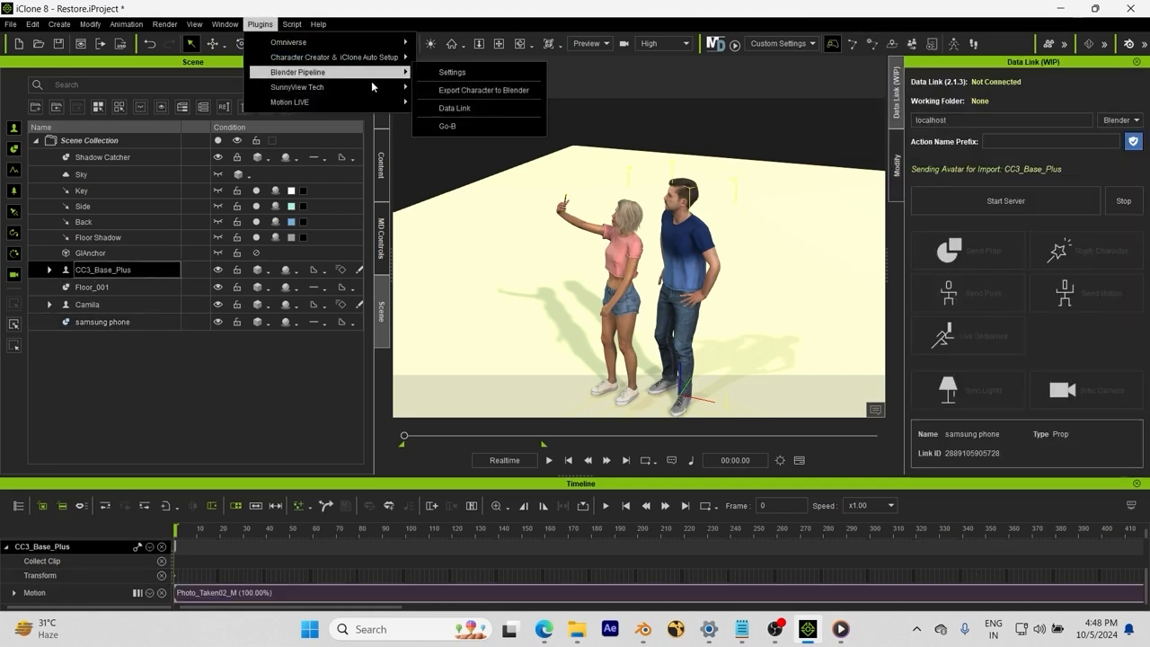
pyautogui.click(916, 115)
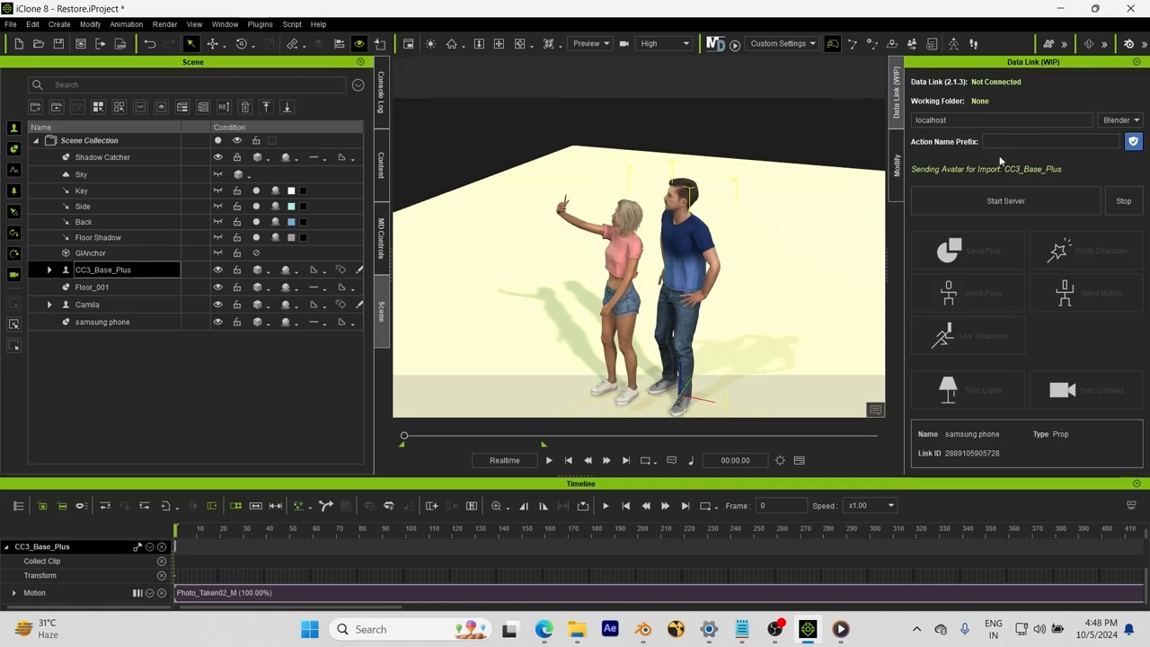
pyautogui.click(1010, 205)
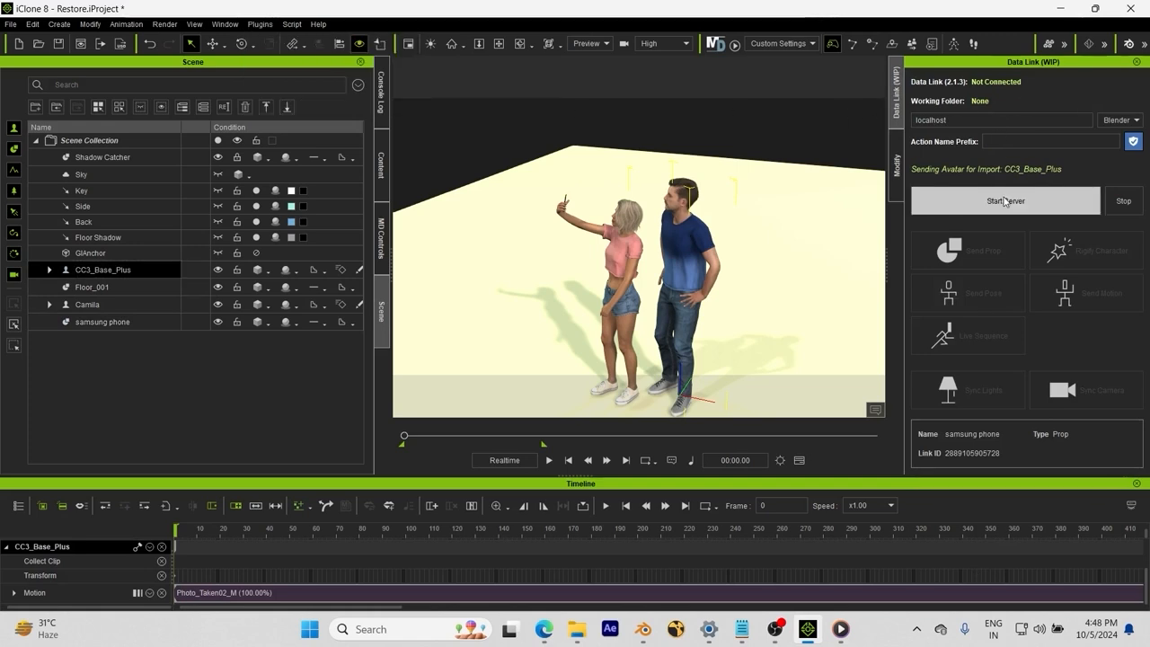
# Step: Connect Blender's CC/iC Link Data Link to iClone, then return to iClone
pyautogui.click(644, 629)
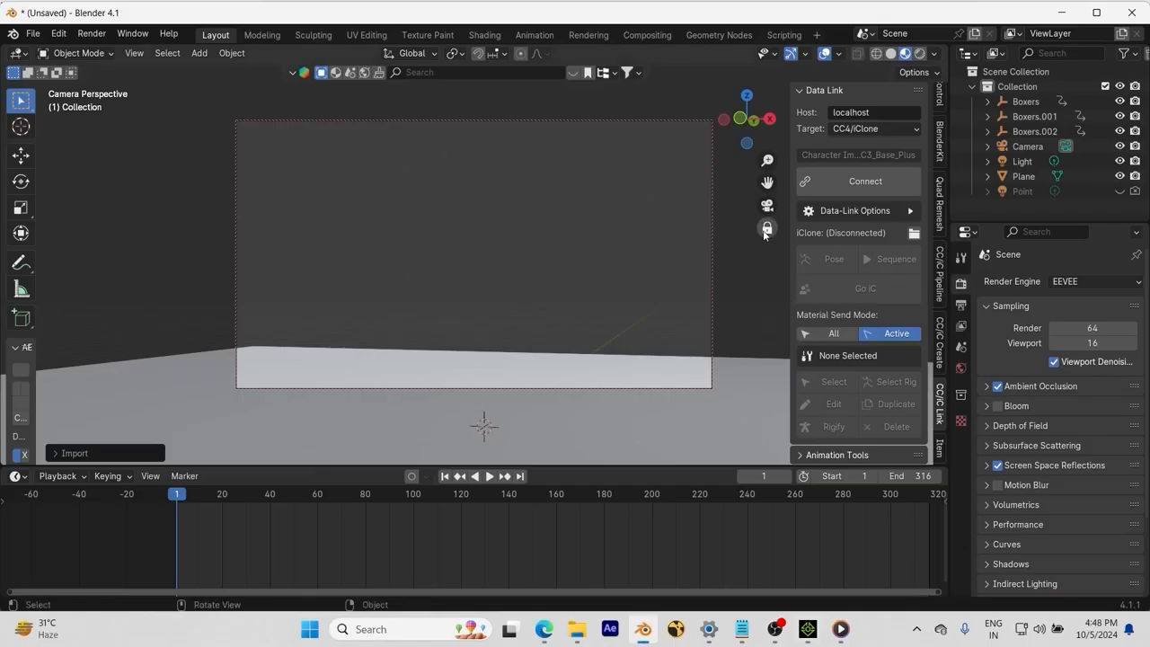
pyautogui.keyDown('alt'); pyautogui.moveTo(624, 273); pyautogui.dragTo(524, 298); pyautogui.keyUp('alt')
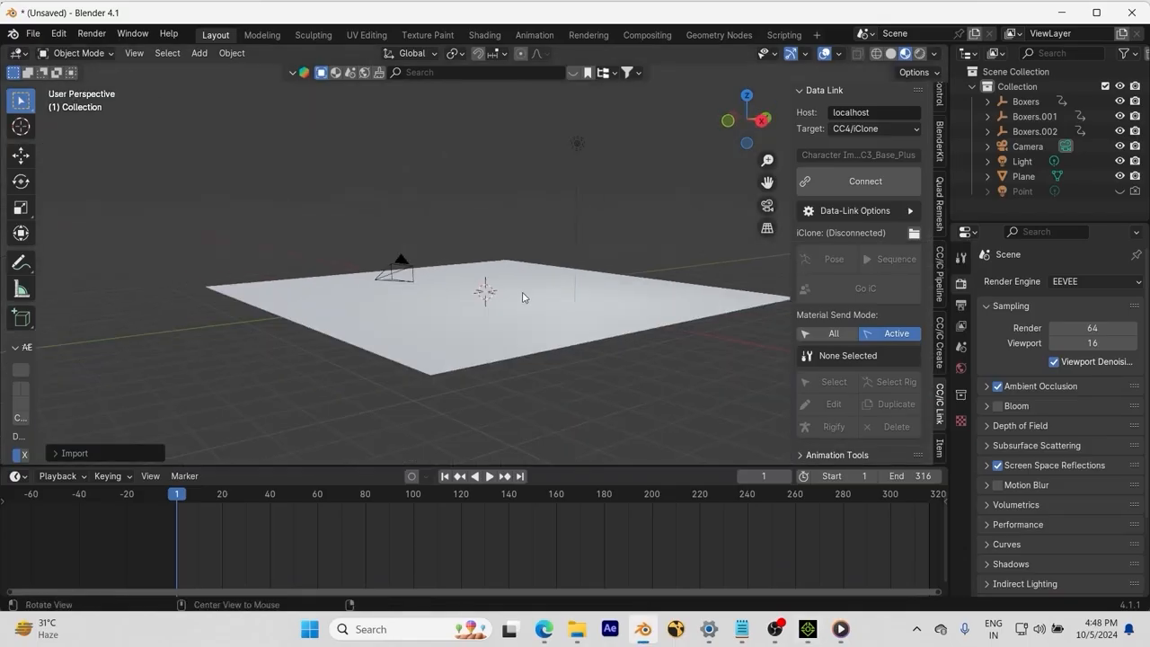
pyautogui.scroll(3, 524, 298)
pyautogui.click(858, 182)
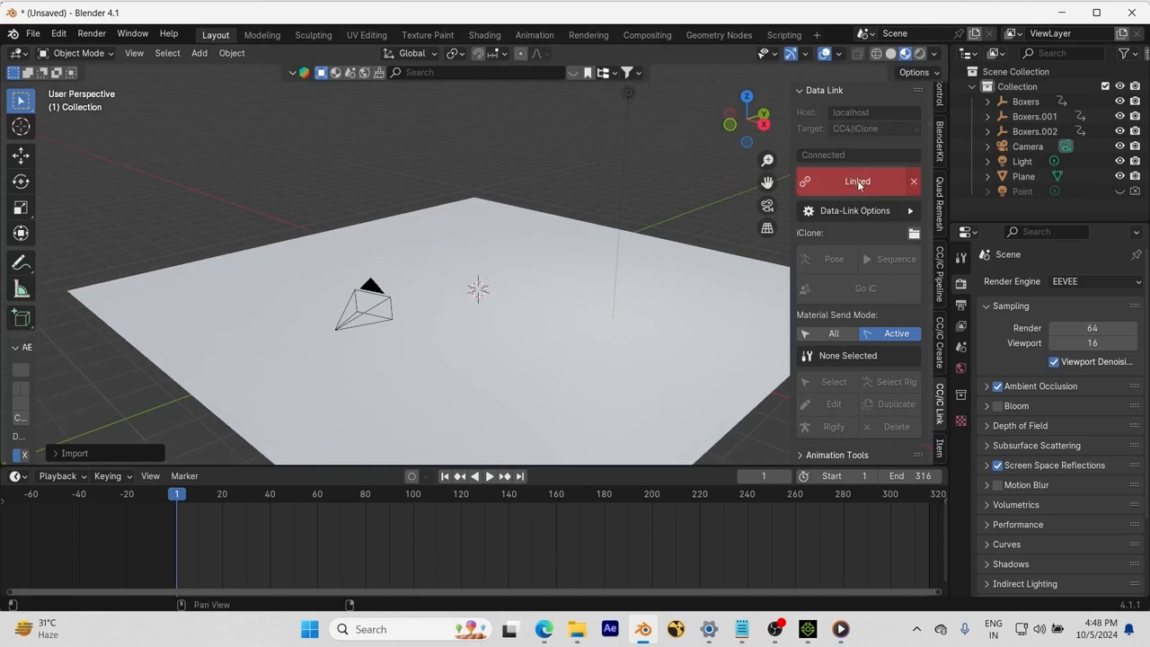
pyautogui.click(807, 629)
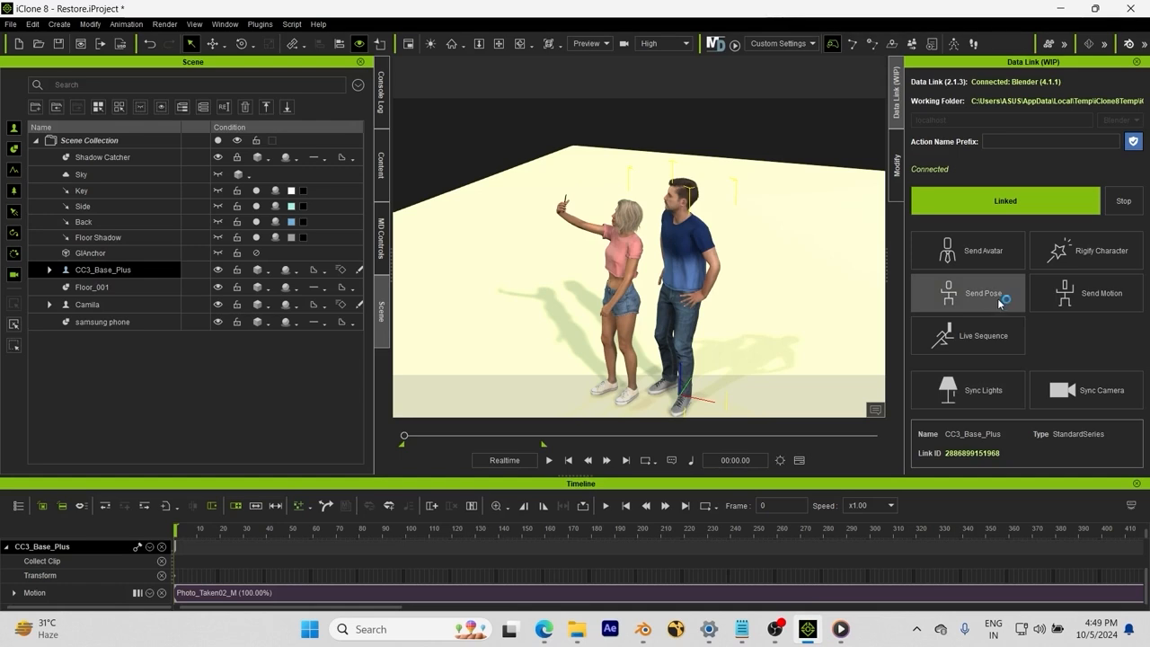
# Step: Send the man's CC3_Base_Plus avatar to Blender and verify the import there
pyautogui.click(976, 250)
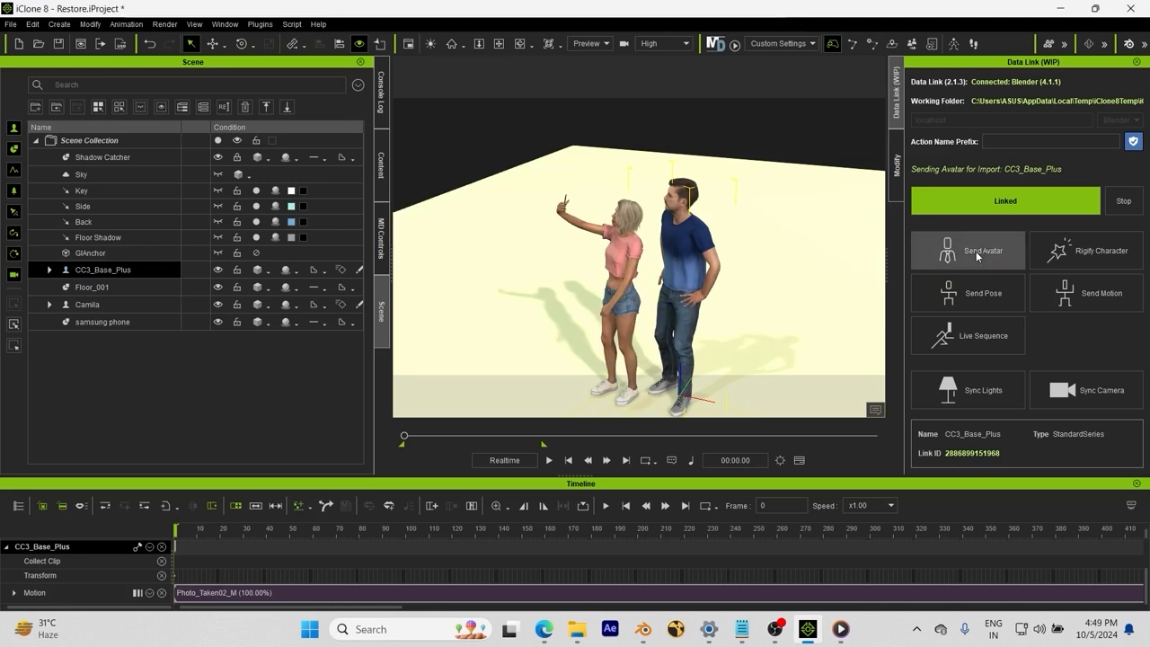
pyautogui.click(643, 629)
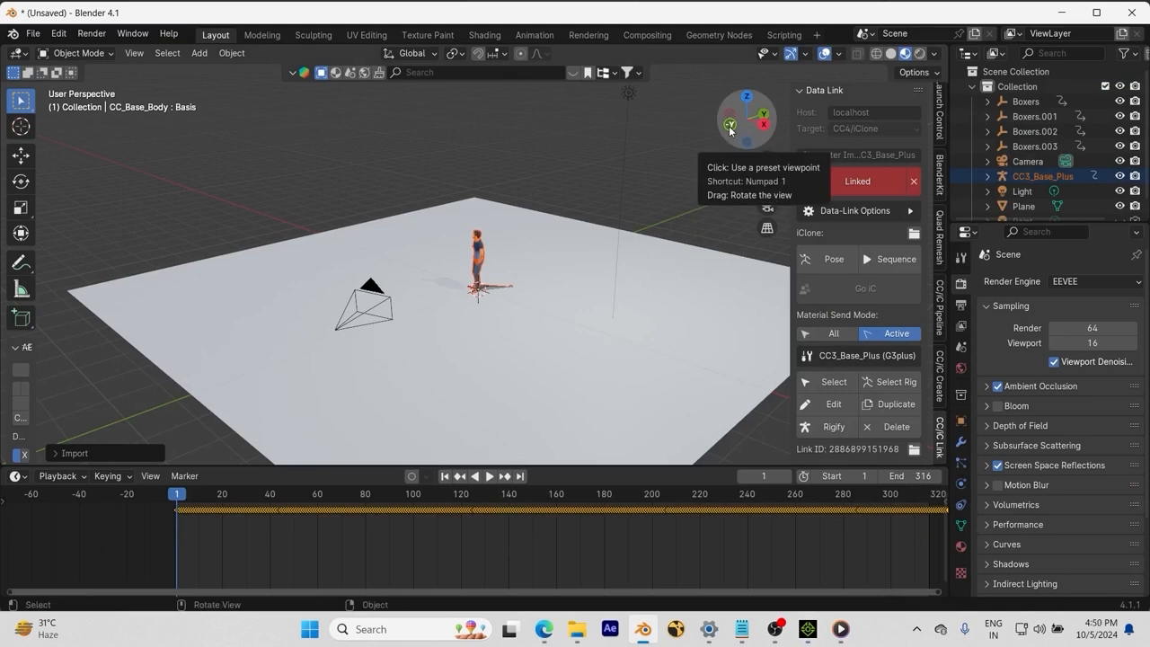
pyautogui.scroll(10, 452, 336)
pyautogui.scroll(-2, 469, 348)
pyautogui.moveTo(469, 347); pyautogui.dragTo(539, 270, button='middle')
pyautogui.scroll(-1, 595, 326)
pyautogui.click(808, 629)
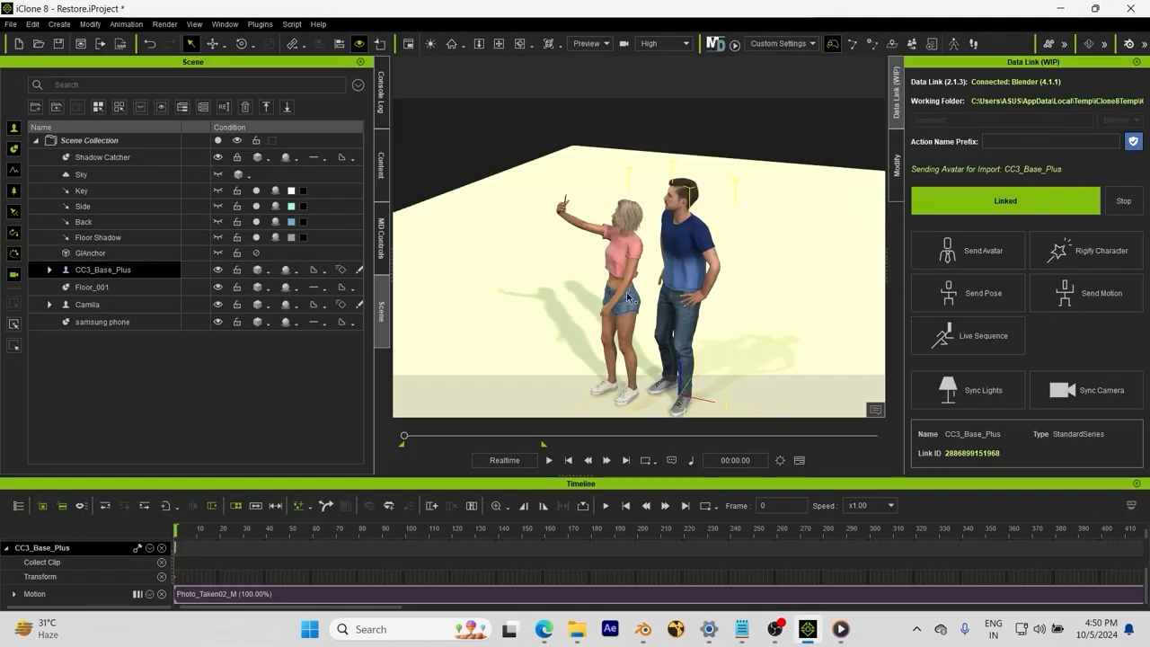
# Step: Send Camila's avatar to Blender, confirm both characters appear, then select the man with the floor
pyautogui.click(974, 265)
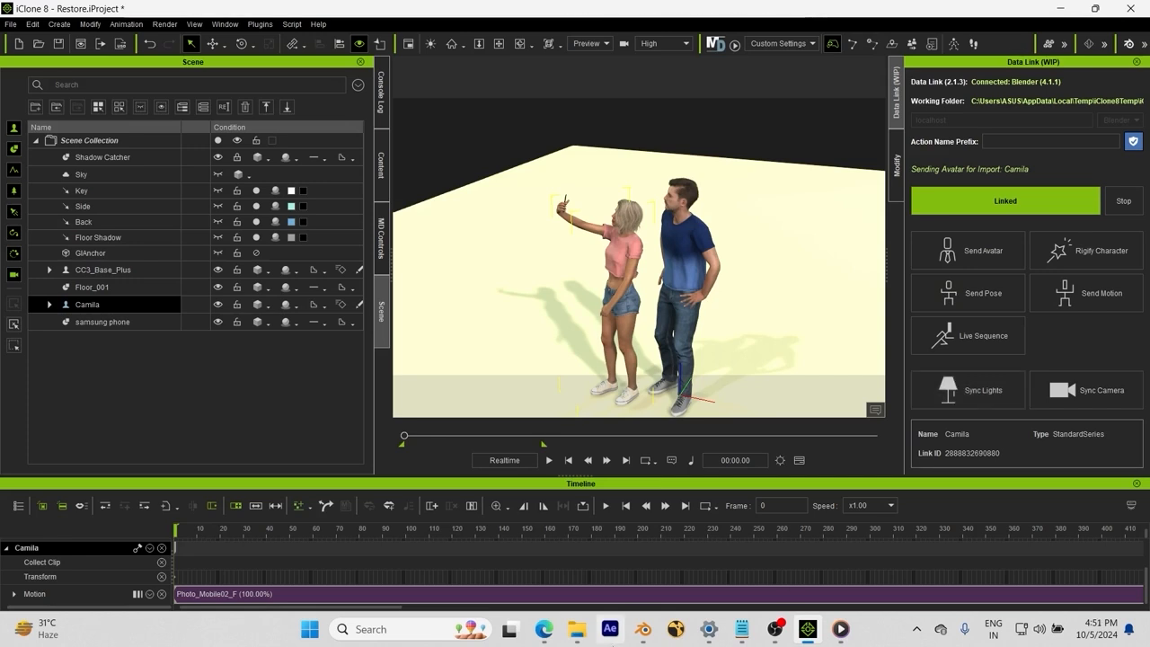
pyautogui.click(643, 629)
pyautogui.moveTo(333, 218); pyautogui.dragTo(401, 223, button='middle')
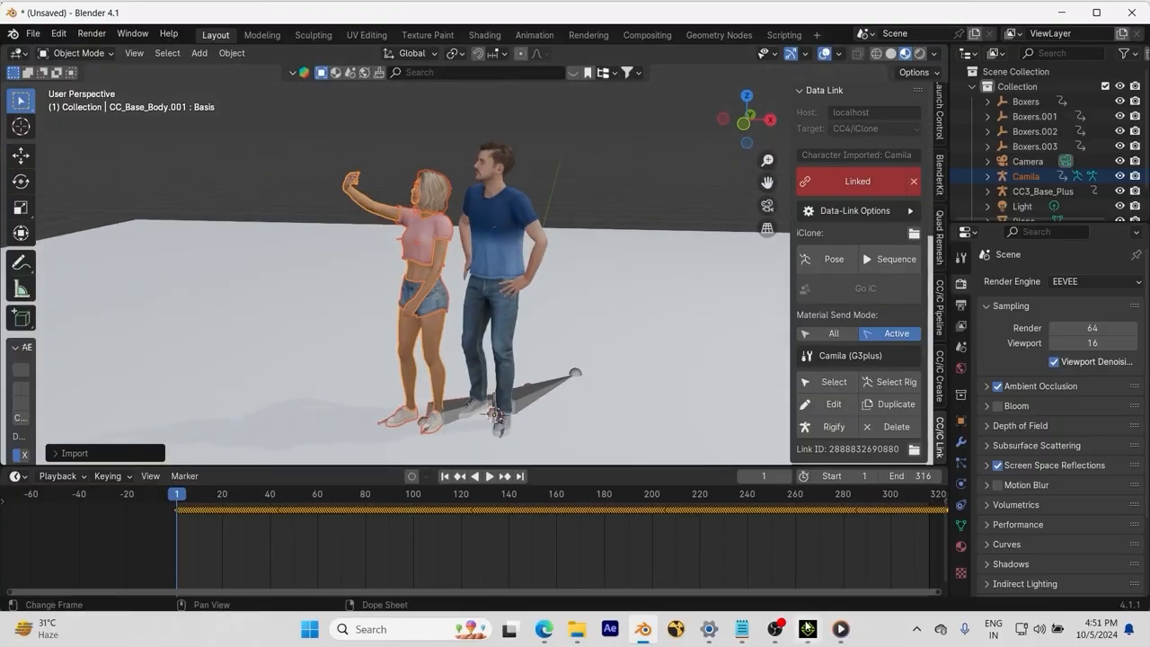
pyautogui.click(808, 629)
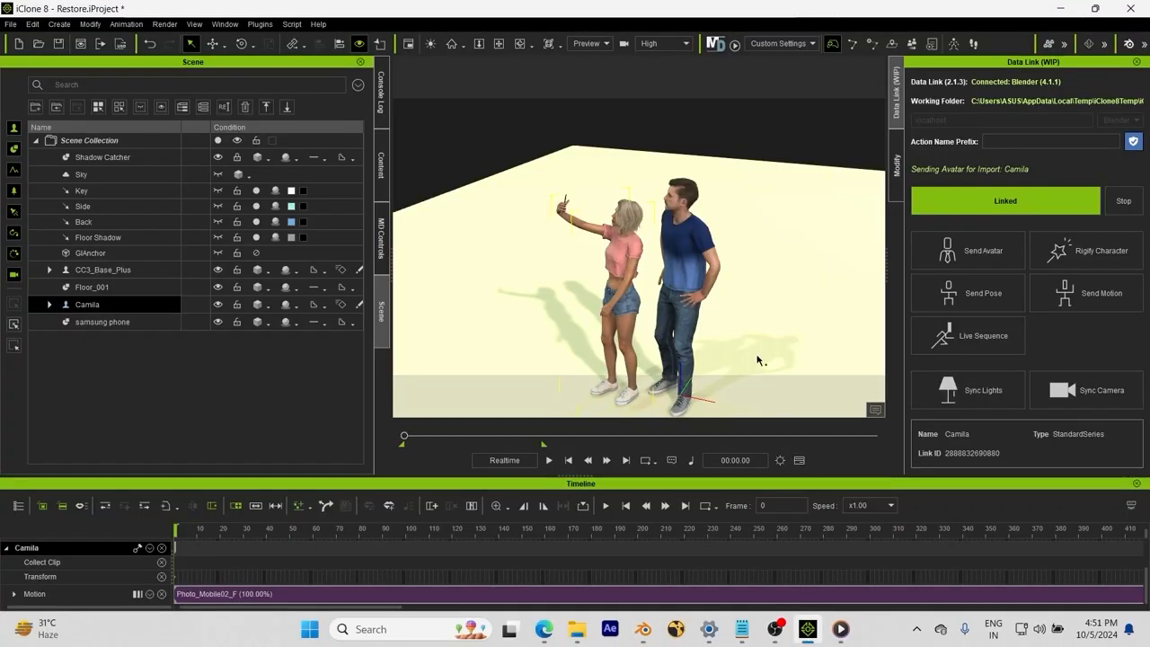
pyautogui.moveTo(718, 202); pyautogui.dragTo(679, 245, button='right')
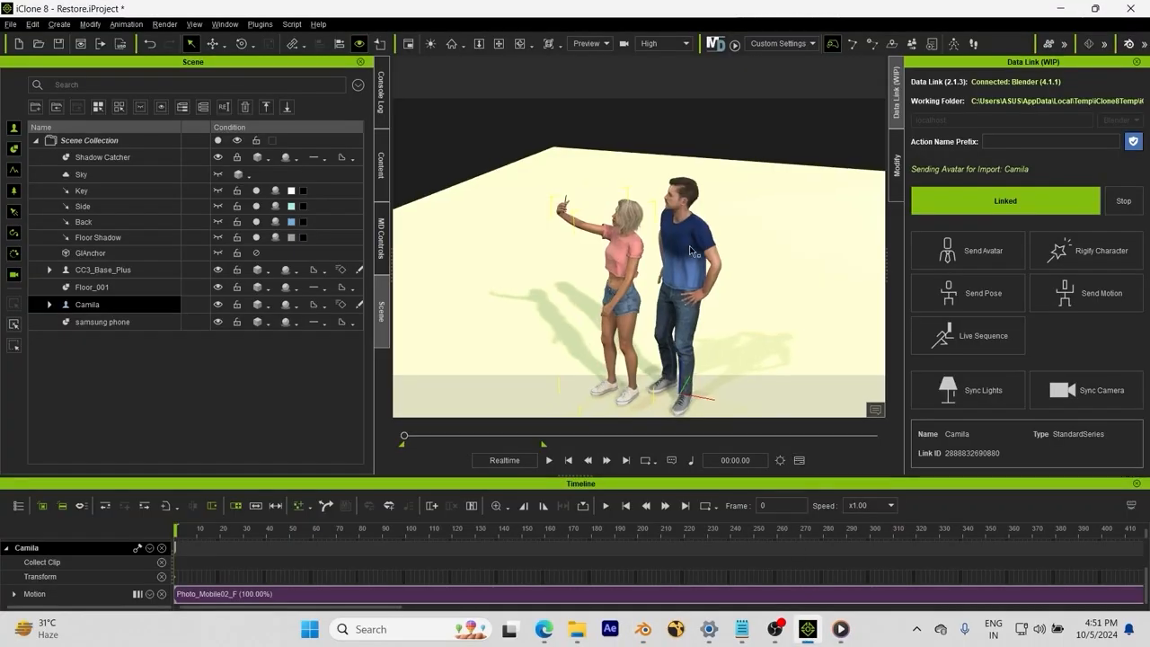
pyautogui.moveTo(713, 209); pyautogui.dragTo(723, 145)
pyautogui.moveTo(724, 185); pyautogui.dragTo(716, 204, button='right')
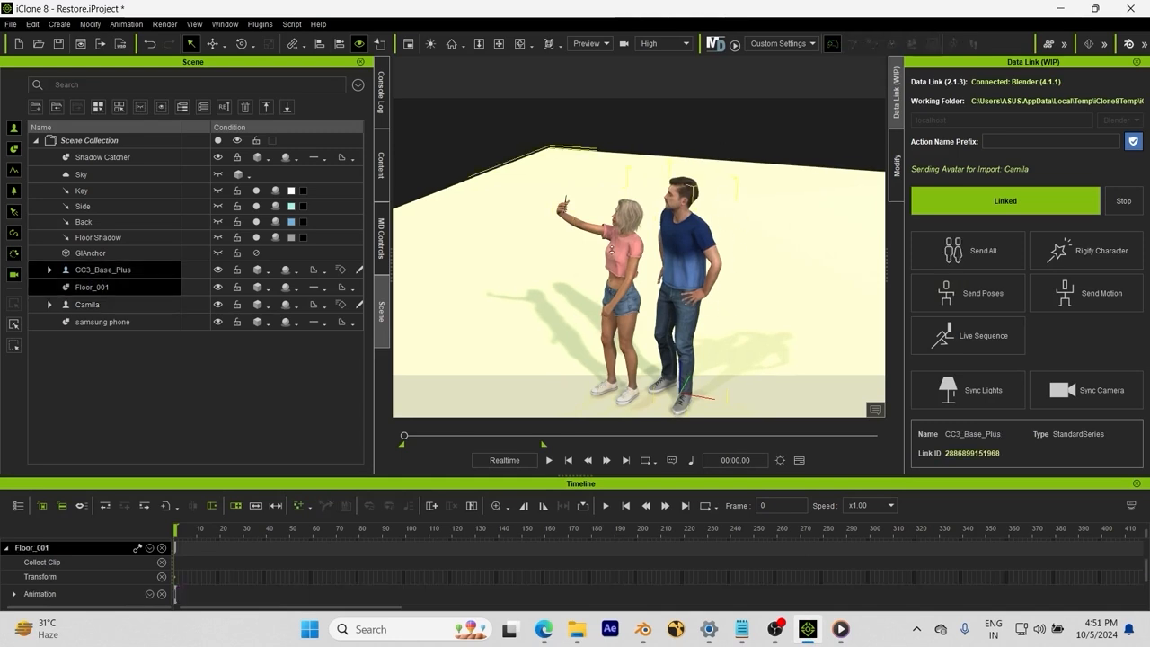
# Step: Send the selected samsung phone as a prop and view it in Blender beside the characters
pyautogui.scroll(5, 534, 216)
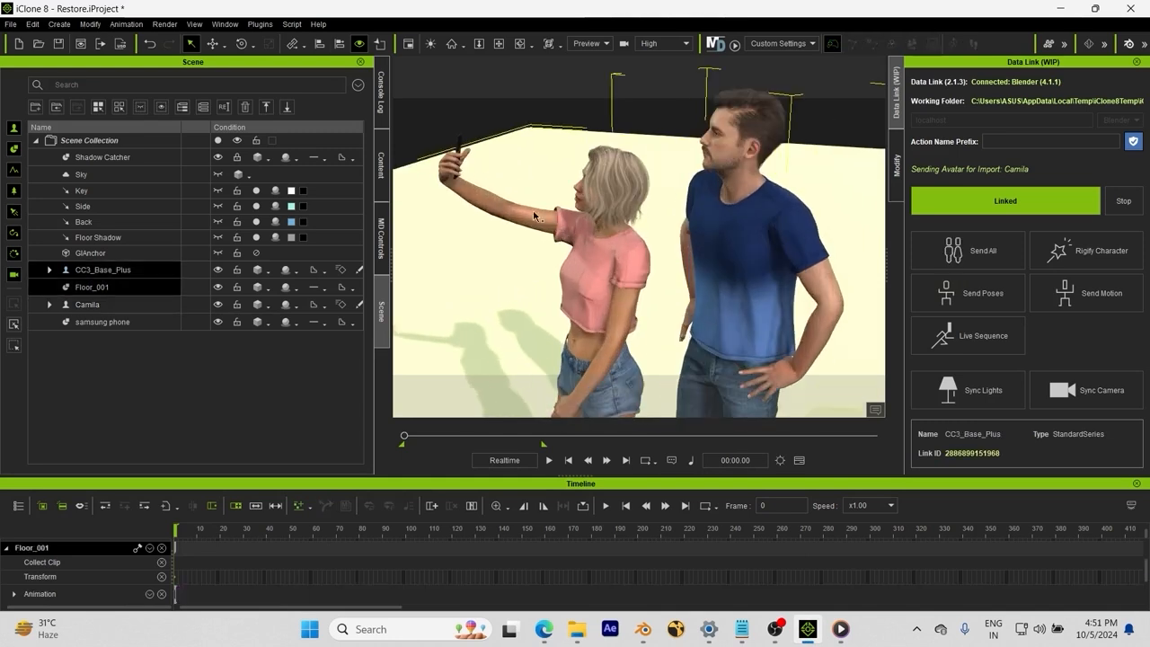
pyautogui.moveTo(534, 216); pyautogui.dragTo(518, 182, button='right')
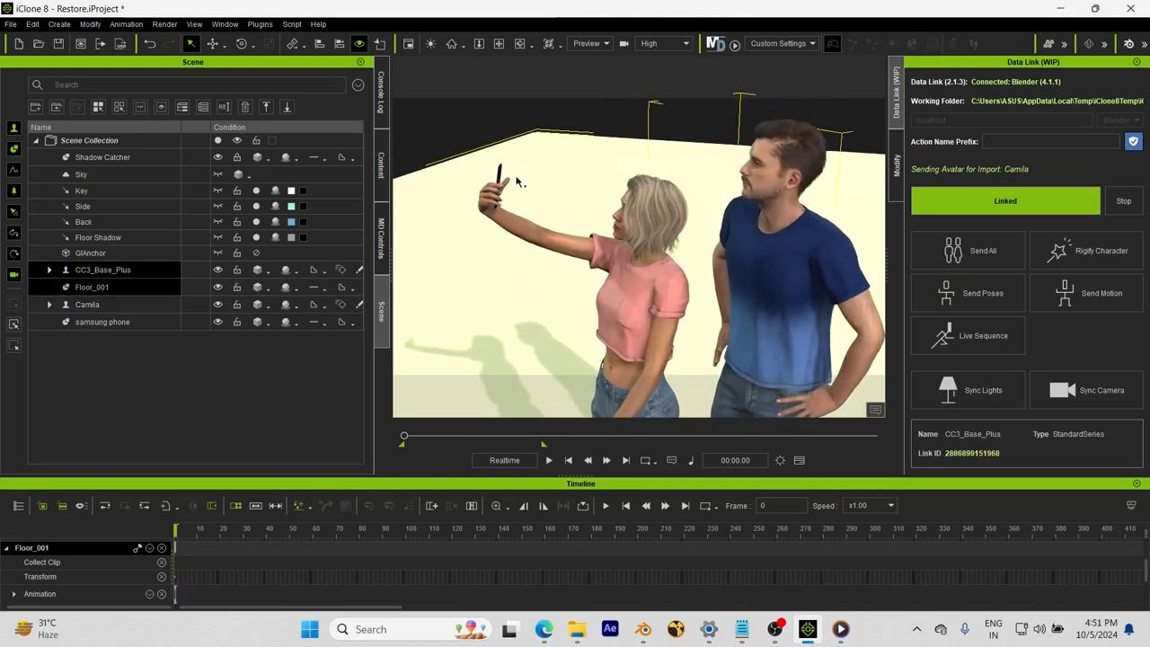
pyautogui.click(501, 178)
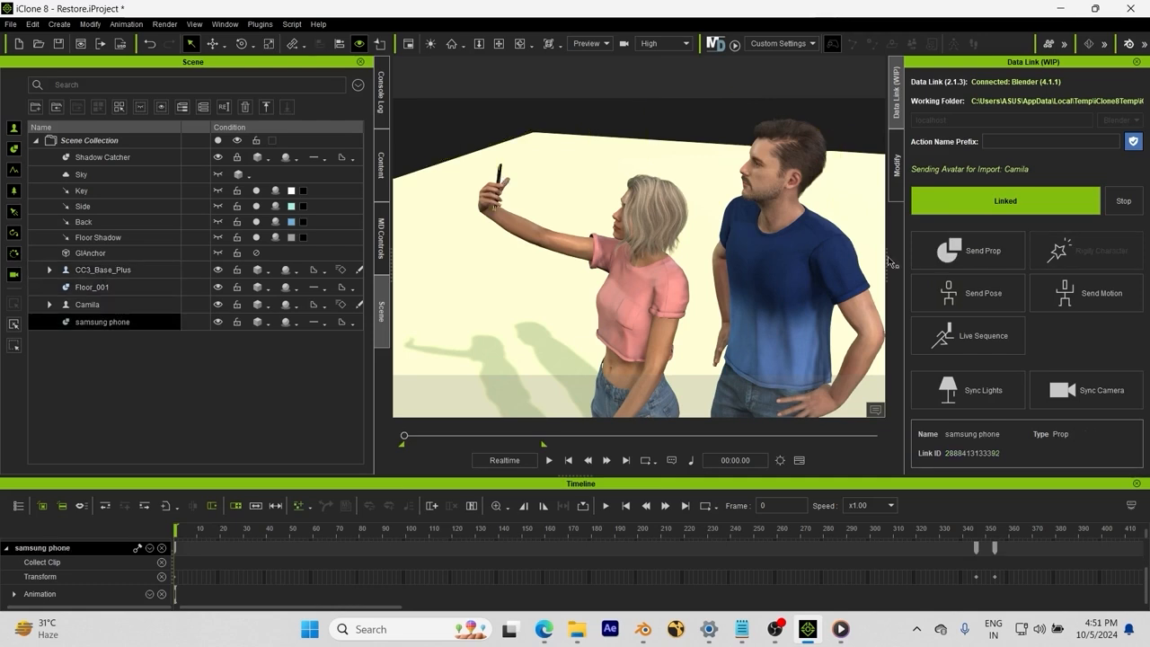
pyautogui.click(970, 255)
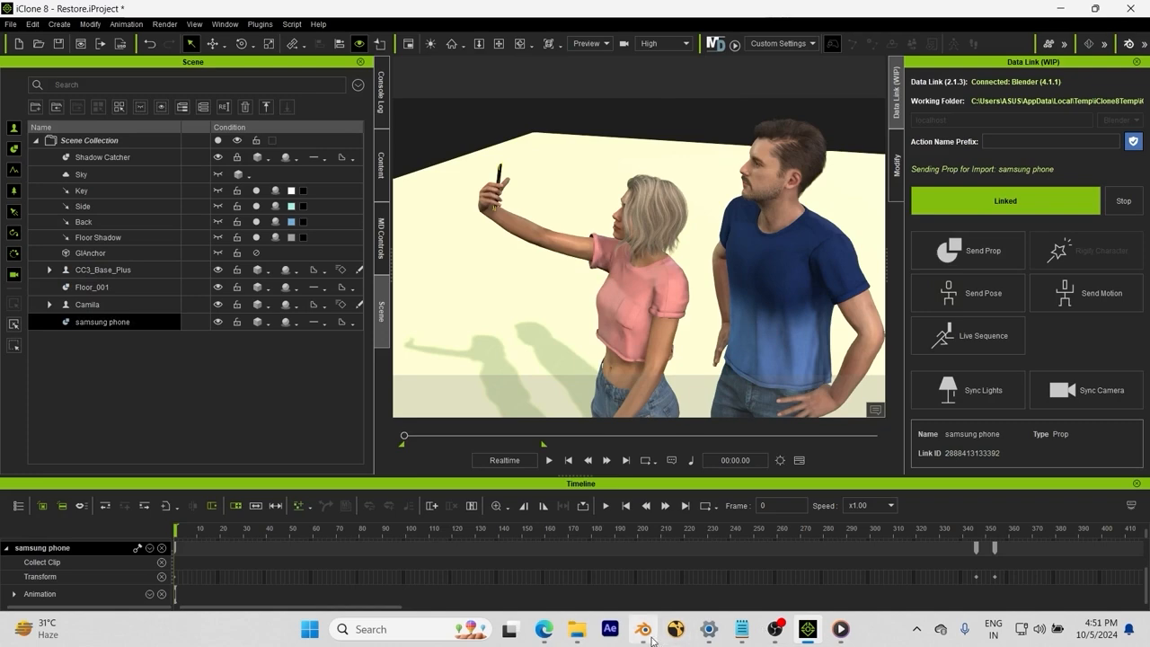
pyautogui.moveTo(644, 629)
pyautogui.click(633, 555)
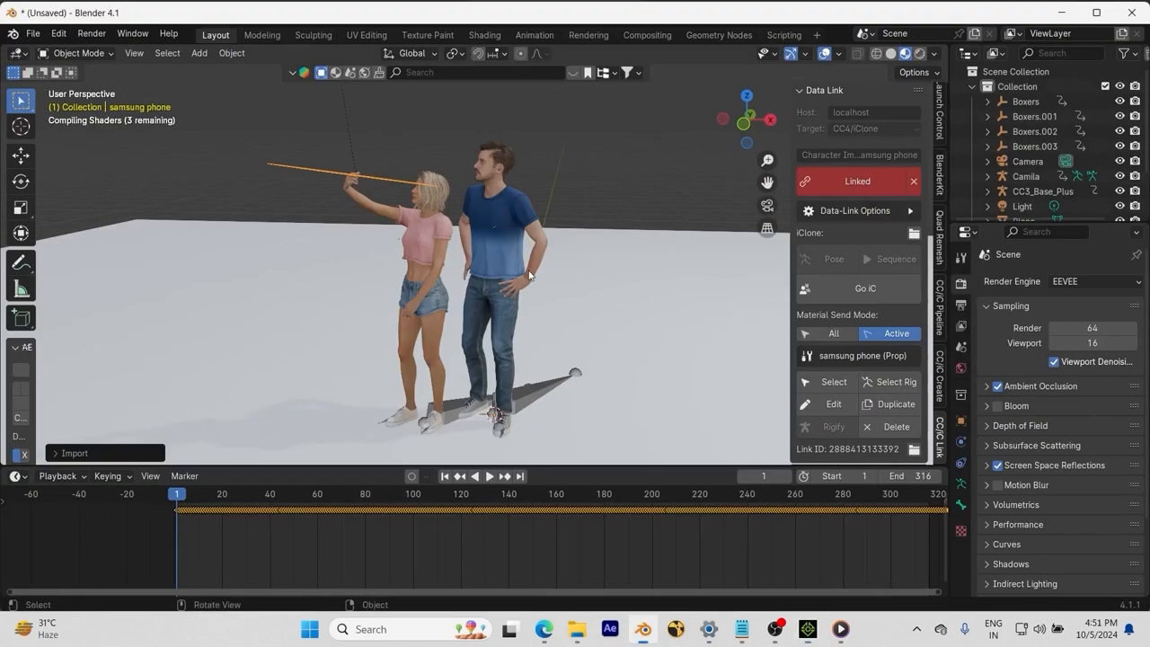
pyautogui.scroll(3, 400, 221)
pyautogui.moveTo(390, 206); pyautogui.dragTo(530, 265, button='middle')
pyautogui.scroll(-11, 351, 214)
pyautogui.scroll(11, 350, 213)
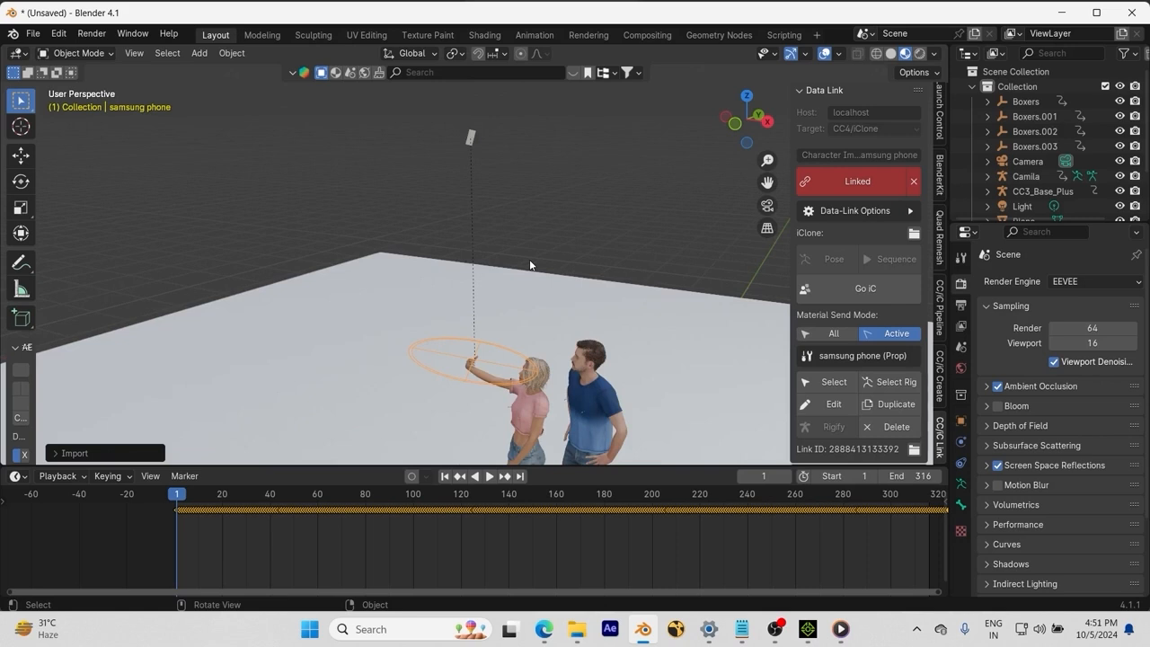
pyautogui.press('space')
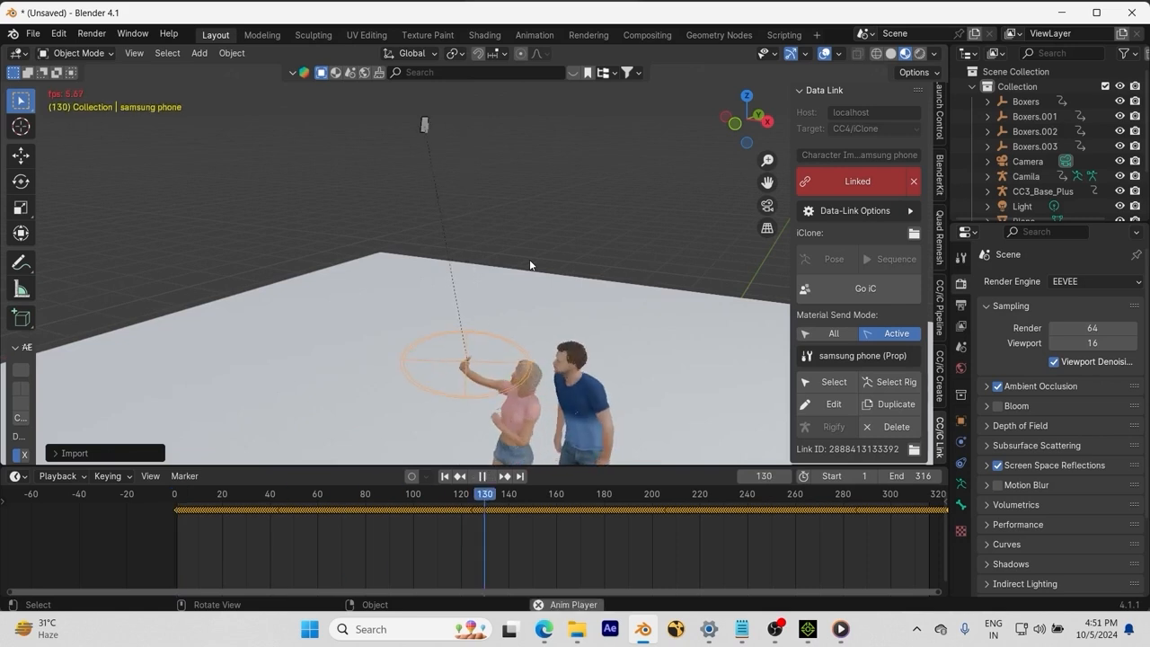
pyautogui.press('space')
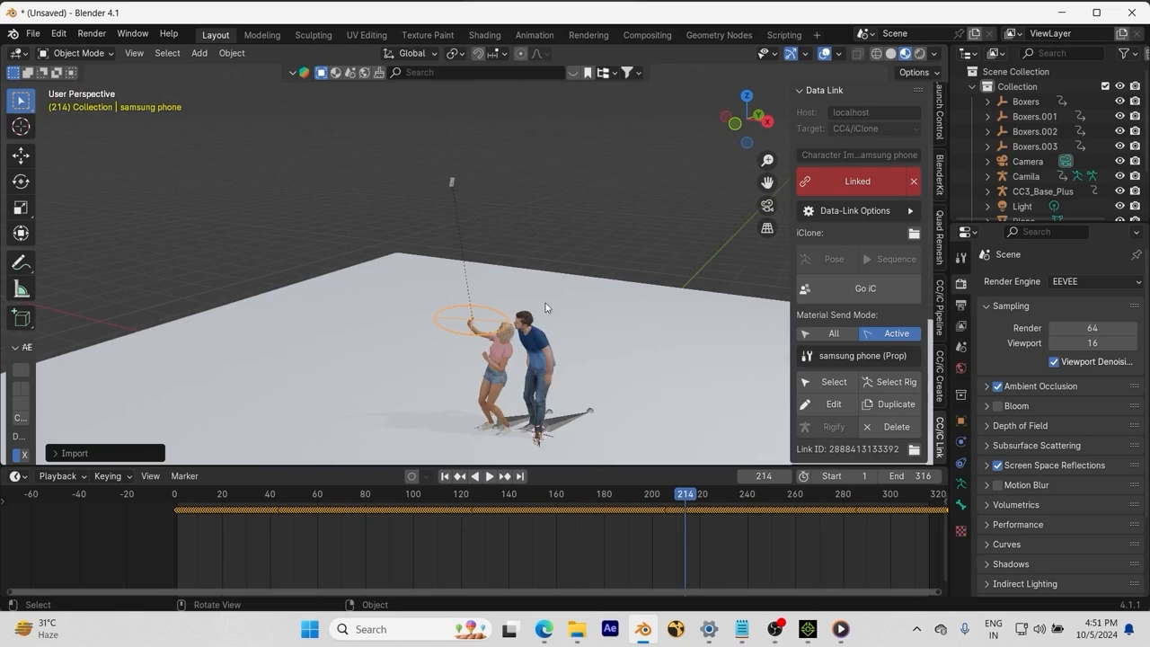
pyautogui.click(733, 123)
pyautogui.scroll(-1, 645, 177)
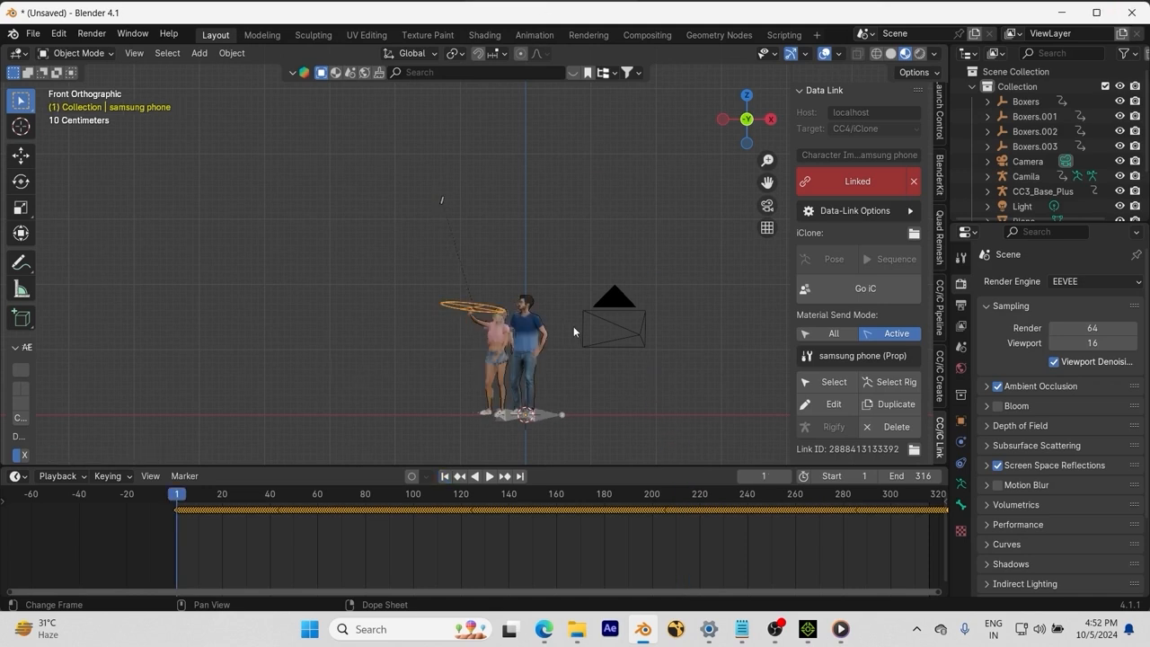
pyautogui.moveTo(512, 286); pyautogui.dragTo(429, 302, button='middle')
pyautogui.scroll(6, 429, 302)
pyautogui.scroll(-5, 429, 302)
pyautogui.click(734, 126)
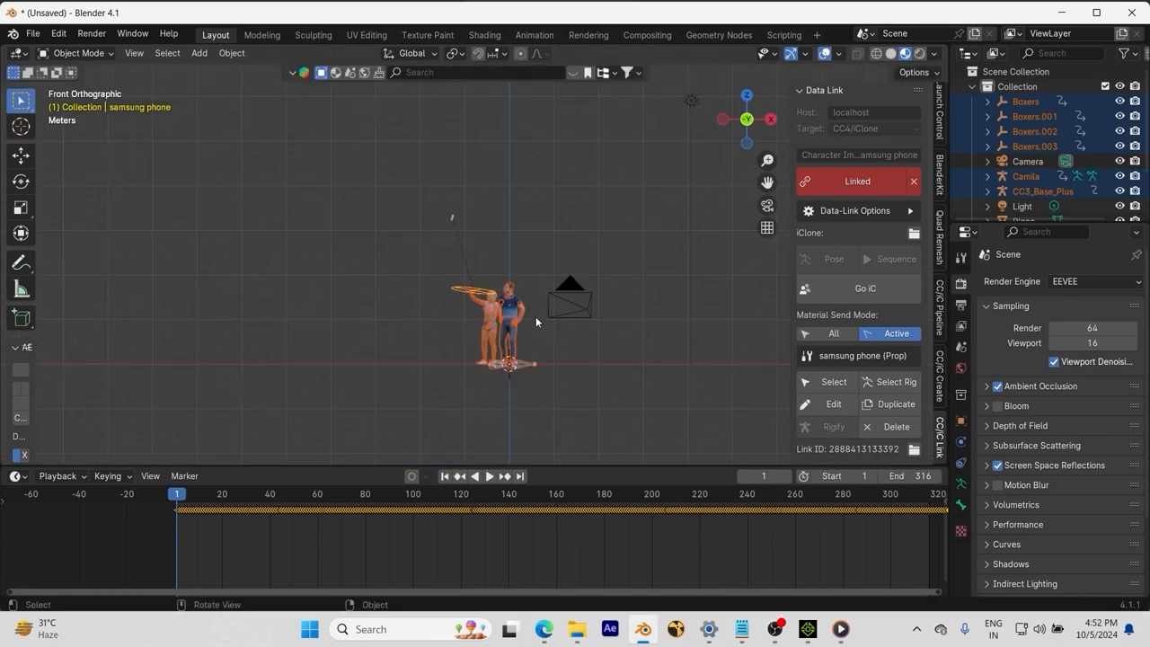
# Step: Move the phone down near the figures and rotate it to fit the hand
pyautogui.click(452, 218)
pyautogui.press('g')
pyautogui.click(501, 363)
pyautogui.click(770, 118)
pyautogui.scroll(6, 547, 319)
pyautogui.press('g')
pyautogui.click(380, 333)
pyautogui.moveTo(580, 252); pyautogui.dragTo(646, 362, button='middle')
pyautogui.press('r')
pyautogui.click(575, 270)
# Step: Position the phone inside the woman's raised hand, checked from a flat side view
pyautogui.click(745, 116)
pyautogui.scroll(5, 654, 271)
pyautogui.press('g')
pyautogui.click(626, 304)
pyautogui.press('g')
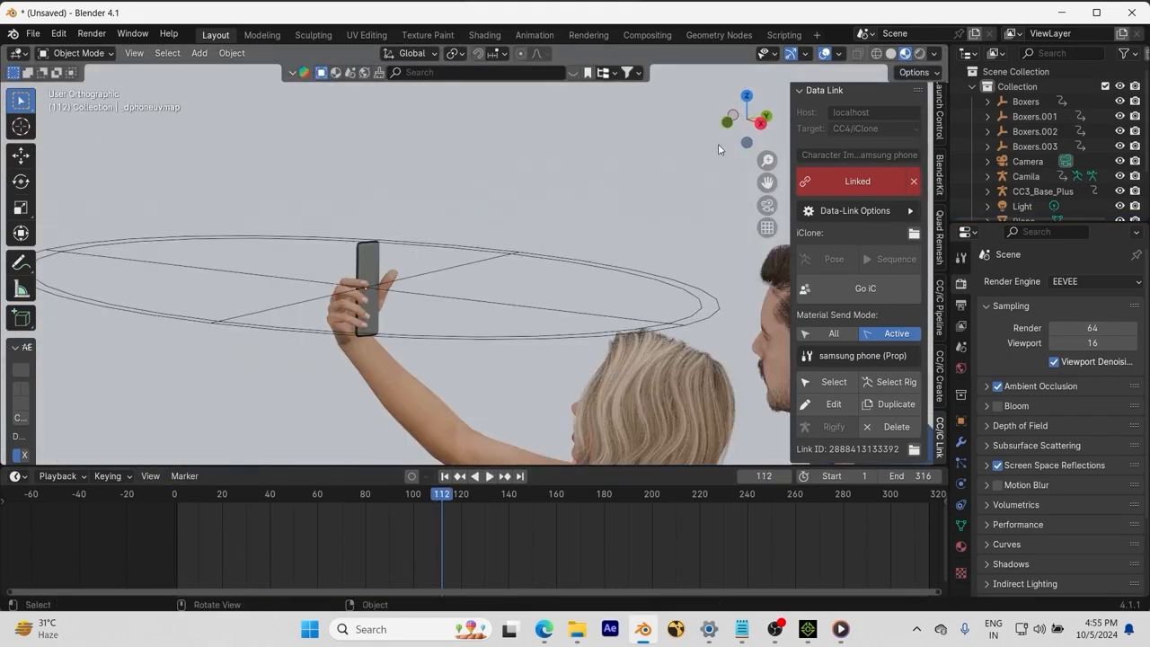
# Step: Give the phone's lowerface material Metallic 1.000 and a black base colour
pyautogui.click(960, 545)
pyautogui.click(1017, 301)
pyautogui.click(1136, 296)
pyautogui.hotkey('ctrl', 'z')
pyautogui.click(1067, 528)
pyautogui.click(819, 47)
pyautogui.moveTo(1084, 514); pyautogui.dragTo(1119, 514)
pyautogui.click(1088, 493)
pyautogui.moveTo(1112, 269); pyautogui.dragTo(1113, 389)
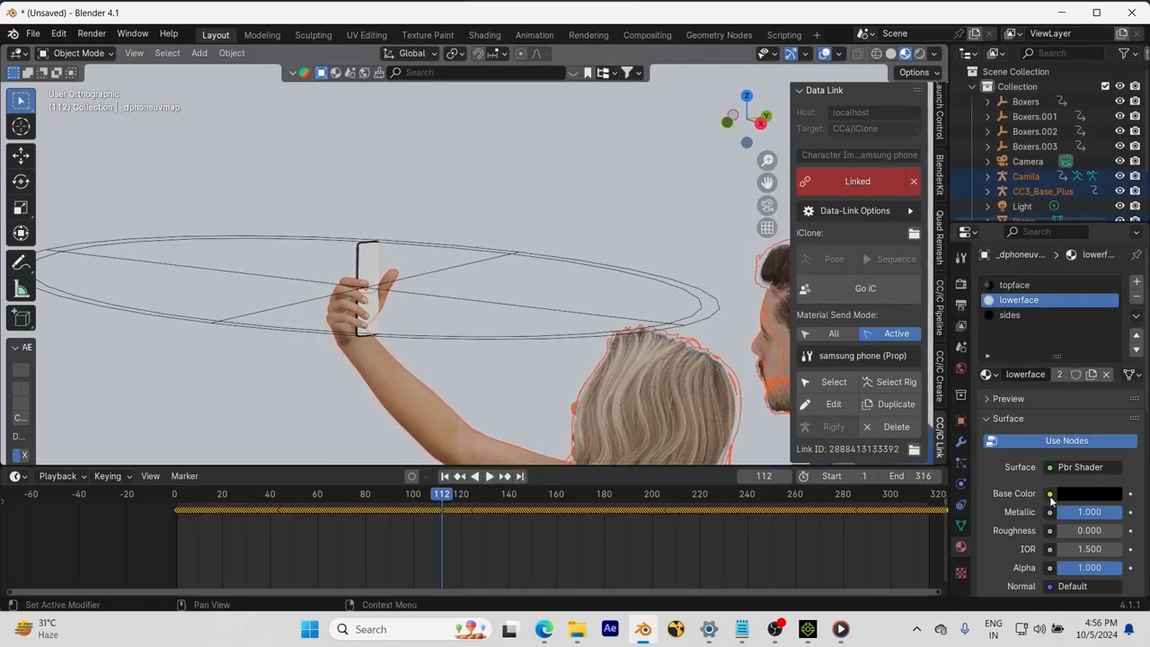
pyautogui.scroll(-4, 1060, 503)
pyautogui.moveTo(503, 297); pyautogui.dragTo(629, 323, button='middle')
# Step: Set the render device to GPU and preview the fully rendered scene
pyautogui.click(960, 283)
pyautogui.click(1094, 319)
pyautogui.click(1075, 351)
pyautogui.click(920, 54)
pyautogui.click(905, 54)
pyautogui.click(1094, 282)
# Step: Set the lowerface material's IOR to 1.000 using a temporary node editor
pyautogui.click(1102, 297)
pyautogui.click(960, 547)
pyautogui.moveTo(1112, 568)
pyautogui.mouseDown()
pyautogui.moveTo(1052, 568)
pyautogui.moveTo(1120, 568)
pyautogui.mouseUp()
pyautogui.click(18, 476)
pyautogui.click(63, 368)
pyautogui.scroll(5, 479, 501)
pyautogui.moveTo(458, 528)
pyautogui.mouseDown()
pyautogui.moveTo(490, 530)
pyautogui.moveTo(449, 537)
pyautogui.mouseUp()
pyautogui.moveTo(503, 296); pyautogui.dragTo(404, 305, button='middle')
pyautogui.scroll(-8, 450, 305)
pyautogui.click(18, 476)
pyautogui.click(216, 346)
# Step: Look through the scene camera and set the output resolution to 1080 × 1920
pyautogui.press('space')
pyautogui.press('space')
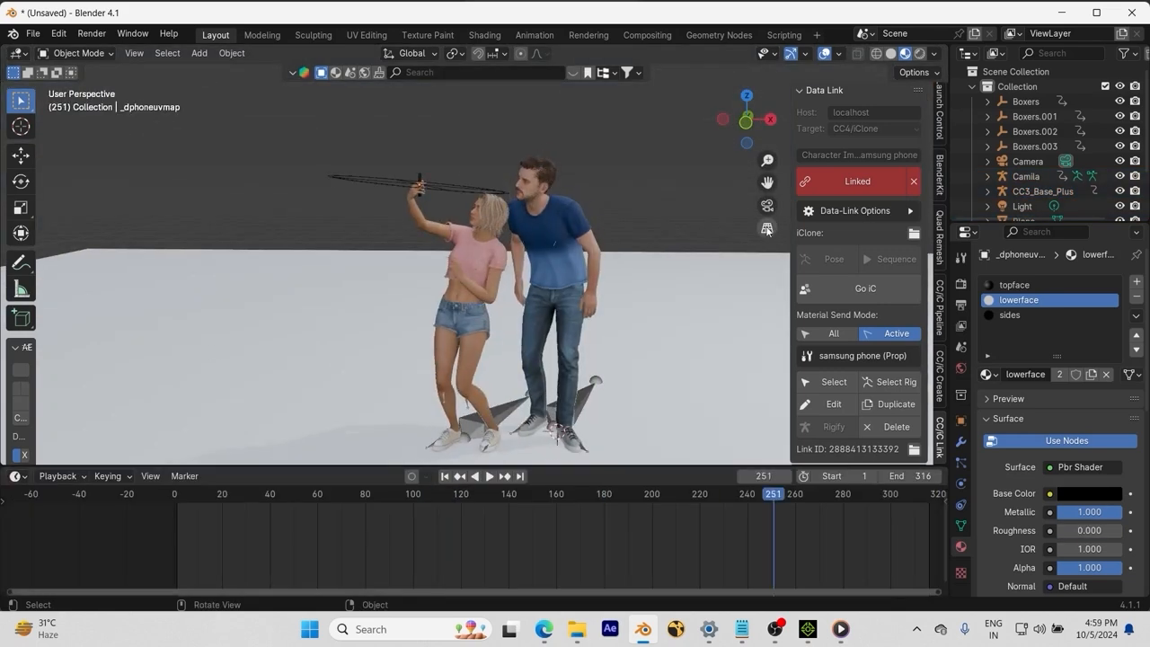
pyautogui.click(767, 206)
pyautogui.click(960, 305)
pyautogui.click(1089, 301)
pyautogui.write('1080')
pyautogui.click(1081, 316)
pyautogui.write('1920')
pyautogui.press('Return')
pyautogui.scroll(-1, 1060, 359)
pyautogui.scroll(-2, 664, 228)
# Step: Lock the camera to the viewport and orbit it around the characters
pyautogui.click(766, 229)
pyautogui.moveTo(482, 292); pyautogui.dragTo(621, 306, button='middle')
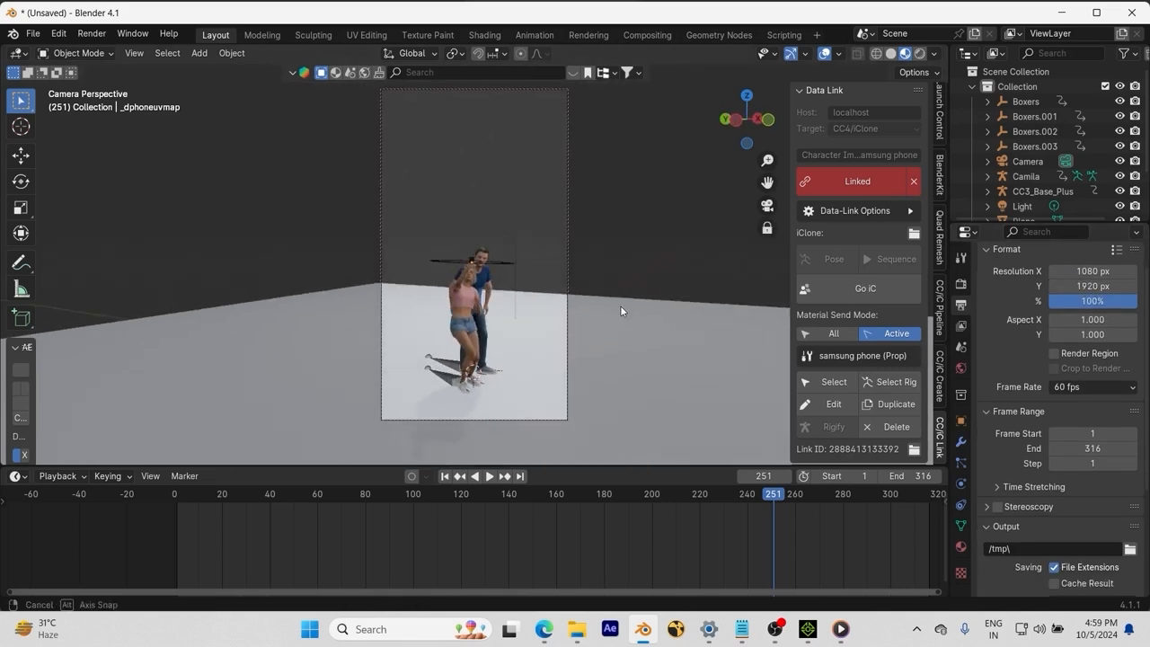
pyautogui.scroll(8, 621, 307)
# Step: Pan, pull back and orbit the camera so both faces and the phone fill the frame
pyautogui.keyDown('shift'); pyautogui.moveTo(530, 339); pyautogui.dragTo(542, 298, button='middle'); pyautogui.keyUp('shift')
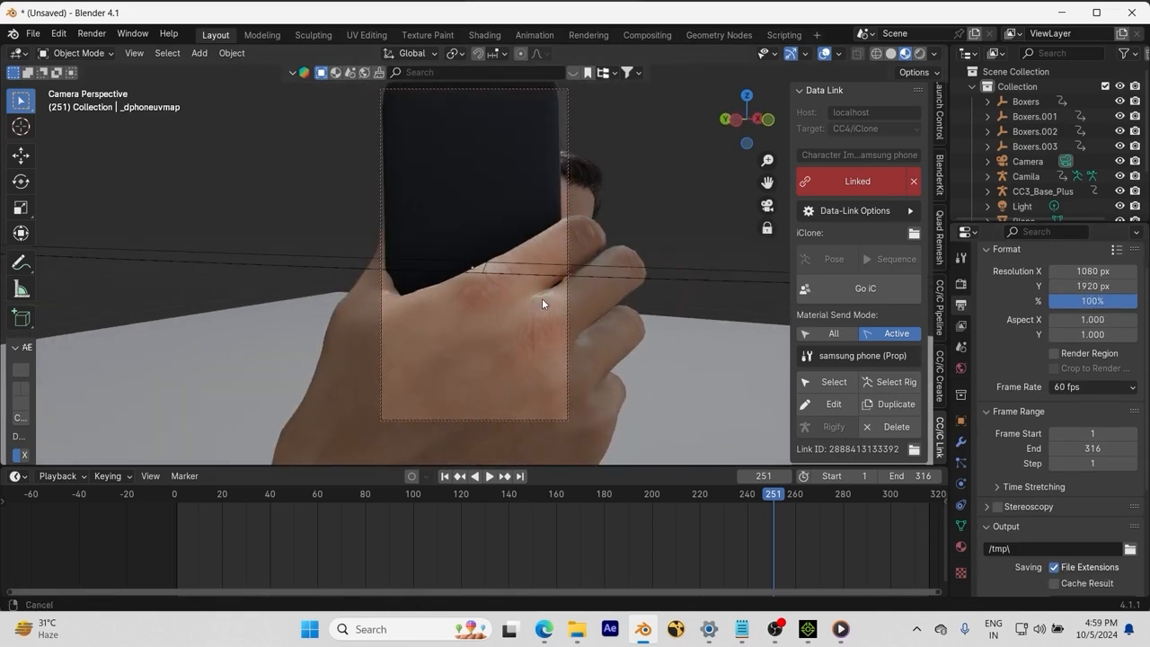
pyautogui.moveTo(766, 166); pyautogui.dragTo(766, 225)
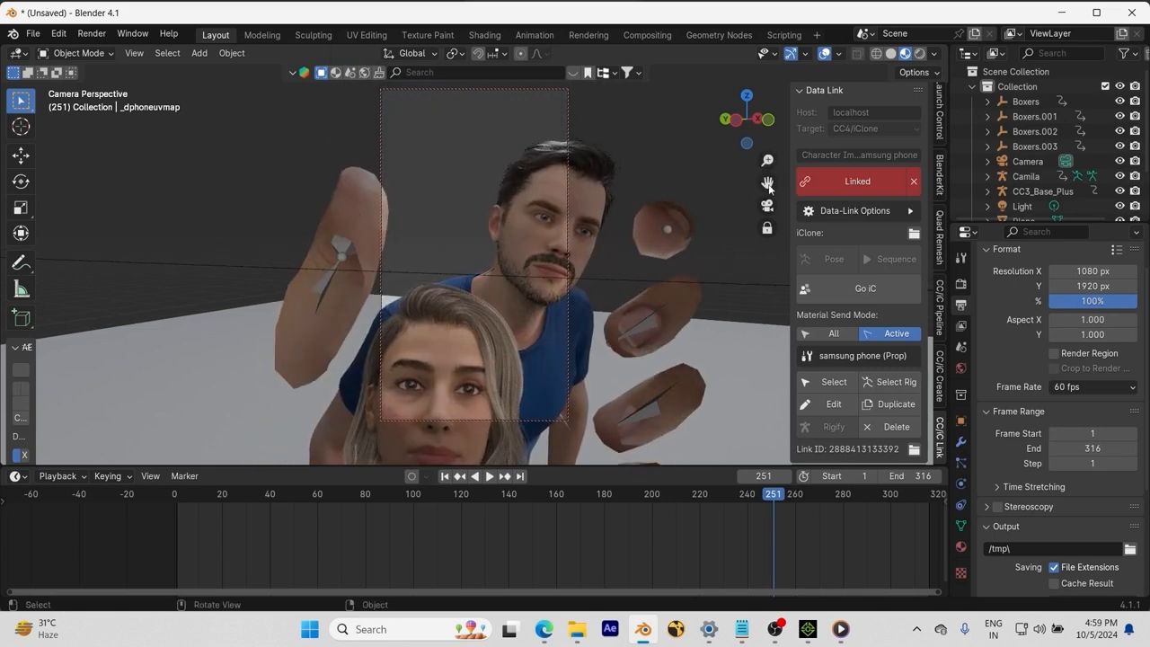
pyautogui.moveTo(767, 183)
pyautogui.mouseDown()
pyautogui.moveTo(767, 162)
pyautogui.moveTo(767, 192)
pyautogui.mouseUp()
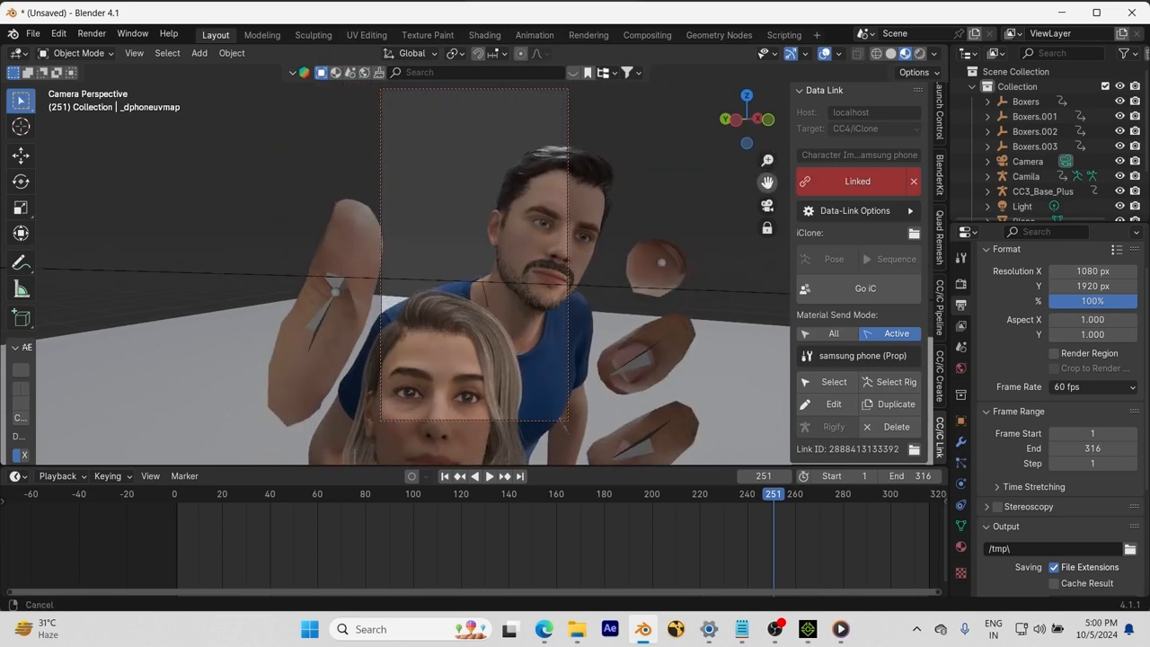
pyautogui.scroll(-6, 670, 287)
pyautogui.moveTo(600, 493); pyautogui.dragTo(218, 461)
pyautogui.scroll(2, 530, 490)
pyautogui.scroll(7, 514, 309)
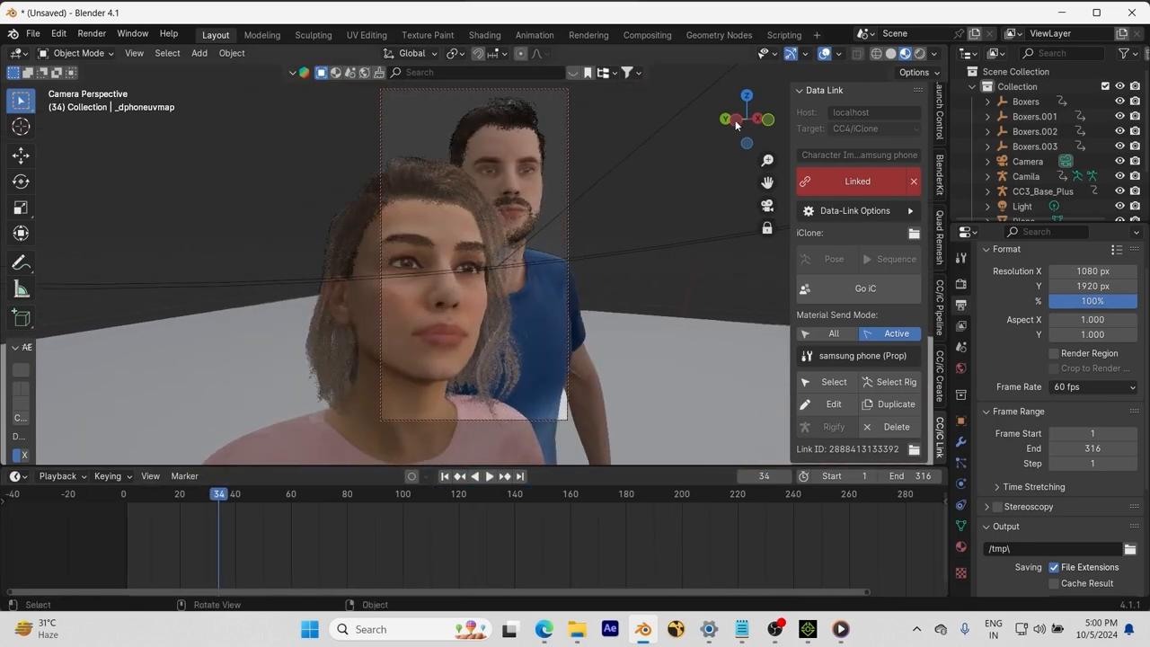
pyautogui.moveTo(749, 129); pyautogui.dragTo(533, 244)
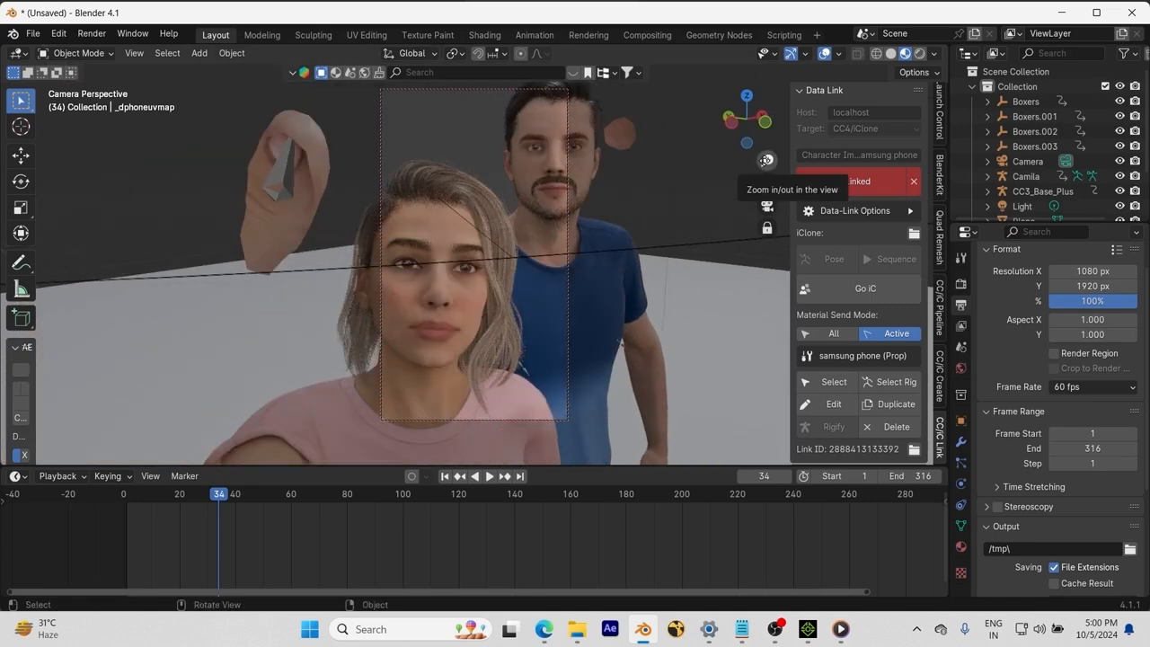
pyautogui.moveTo(534, 246); pyautogui.dragTo(676, 225, button='middle')
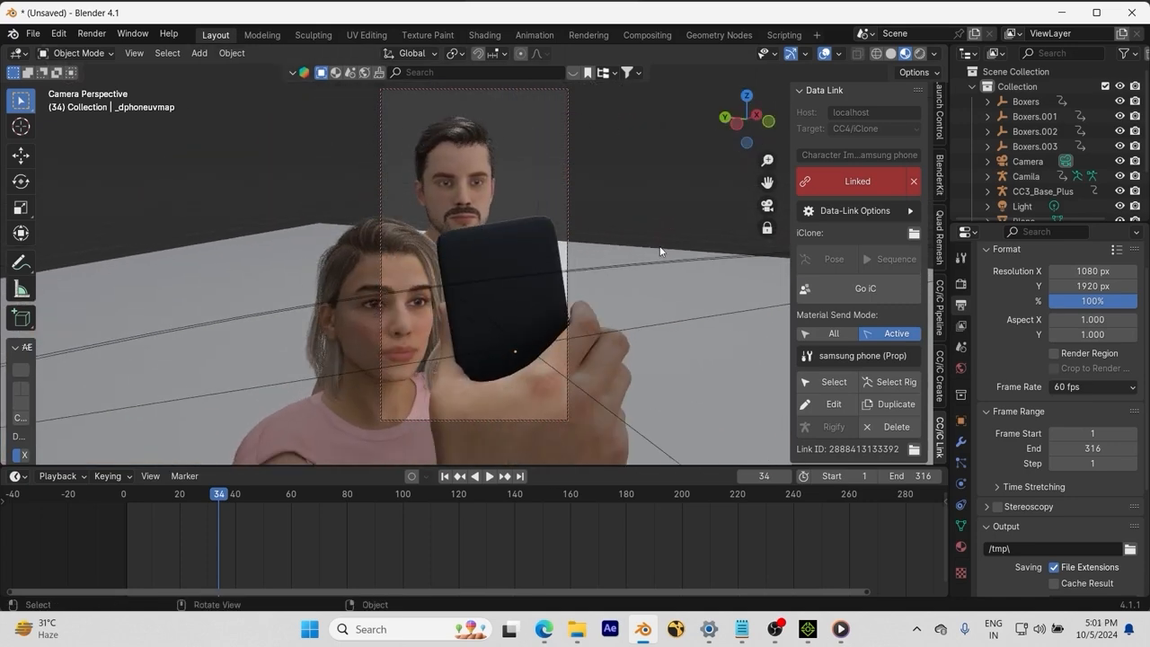
pyautogui.click(919, 54)
# Step: Enter Edit Mode on the floor plane, select its border edge and start a bevel
pyautogui.click(597, 266)
pyautogui.press('Tab')
pyautogui.press('2')
pyautogui.click(605, 244)
pyautogui.keyDown('shift'); pyautogui.click(180, 248); pyautogui.keyUp('shift')
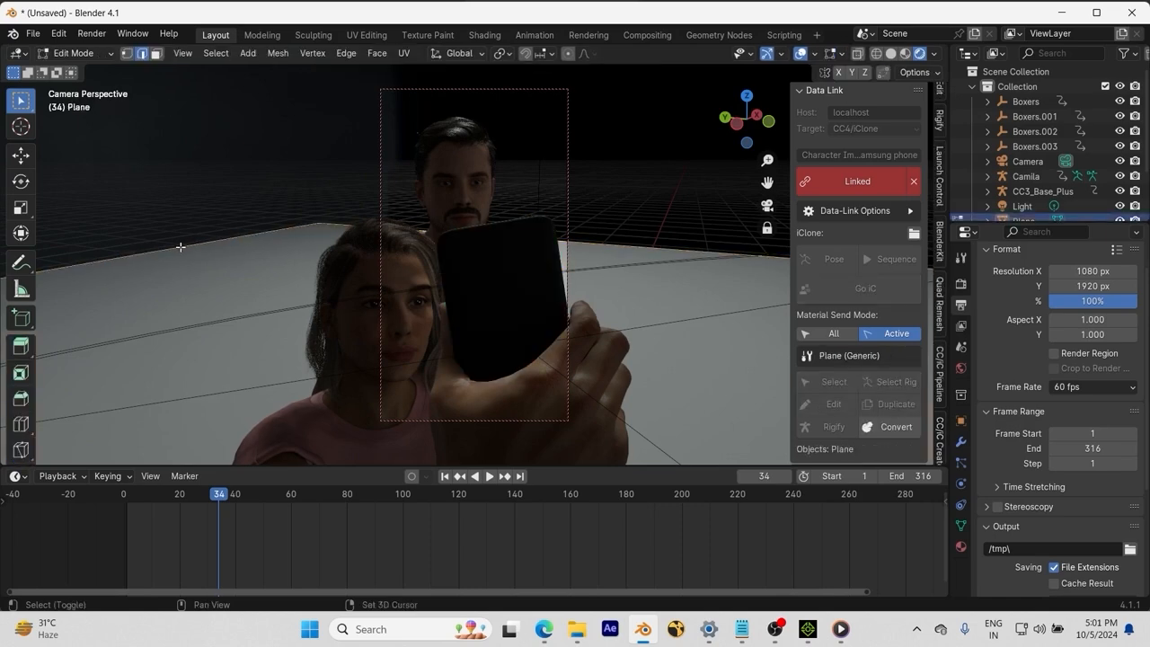
pyautogui.hotkey('ctrl', 'b')
# Step: Cancel the first bevel and leave the camera view to look at the plane freely
pyautogui.scroll(4, 407, 350)
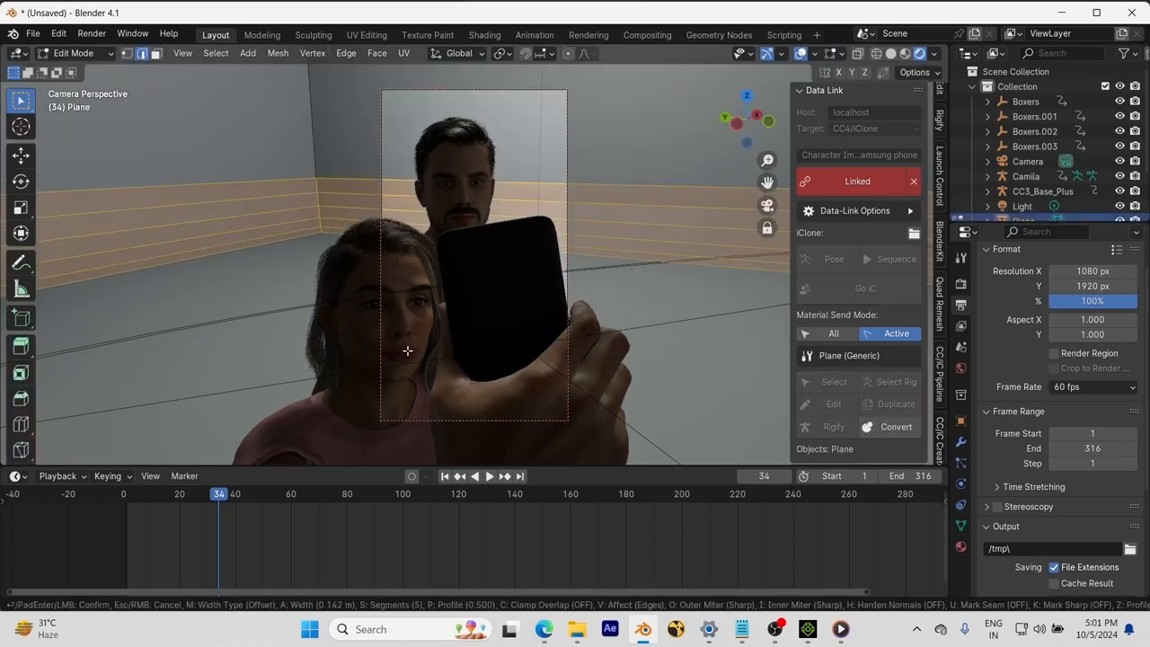
pyautogui.click(407, 350)
pyautogui.scroll(5, 595, 239)
pyautogui.hotkey('ctrl', 'z')
pyautogui.hotkey('ctrl', 'z')
pyautogui.scroll(-5, 611, 225)
pyautogui.moveTo(548, 180); pyautogui.dragTo(594, 224, button='middle')
pyautogui.press('KP_0')
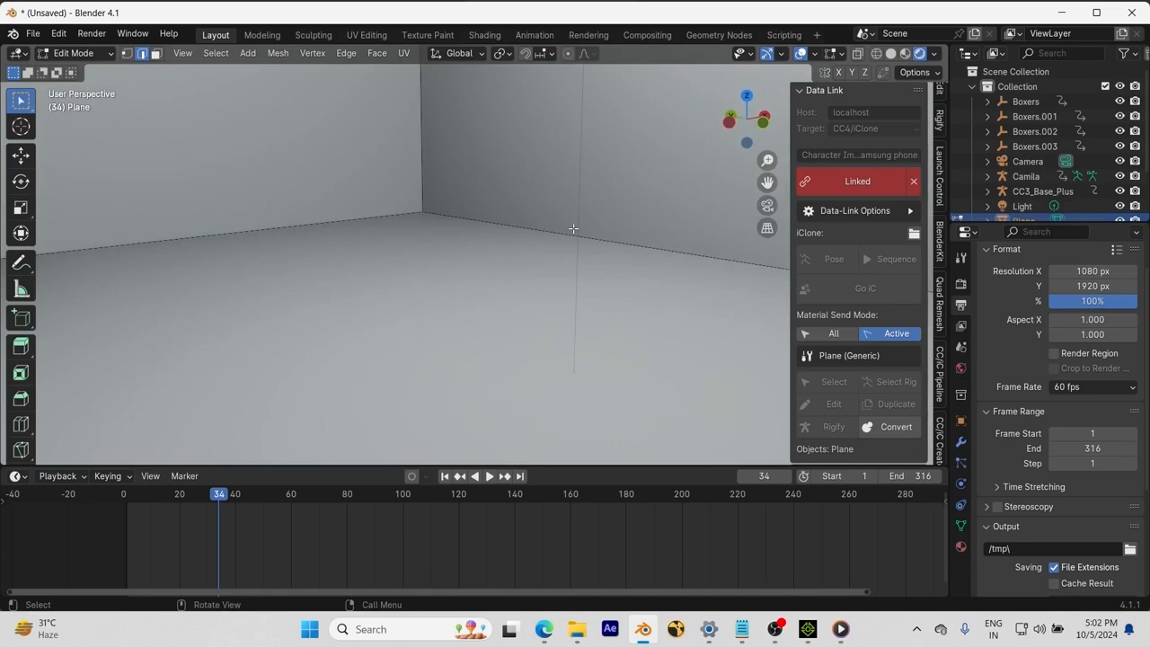
pyautogui.press('Tab')
pyautogui.scroll(-10, 573, 228)
pyautogui.scroll(6, 557, 267)
pyautogui.press('Tab')
# Step: Bevel the two floor-to-wall edges into rounded multi-segment corners
pyautogui.click(557, 265)
pyautogui.keyDown('shift'); pyautogui.click(395, 249); pyautogui.keyUp('shift')
pyautogui.hotkey('ctrl', 'b')
pyautogui.scroll(6, 600, 298)
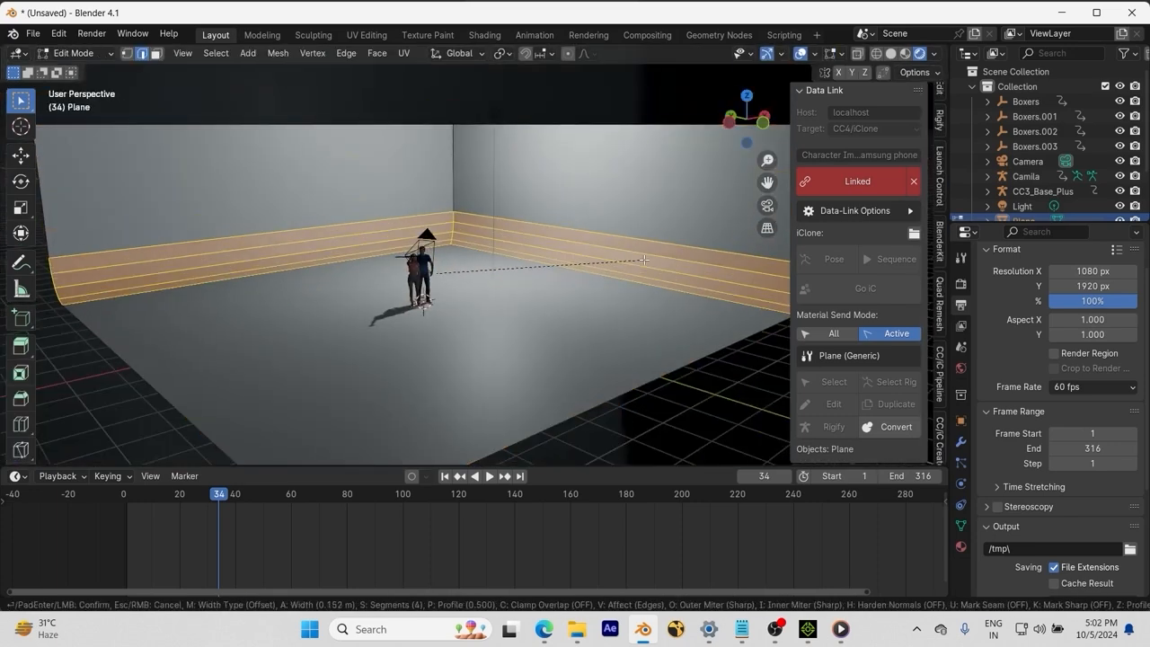
pyautogui.click(676, 330)
pyautogui.moveTo(677, 331); pyautogui.dragTo(600, 364, button='middle')
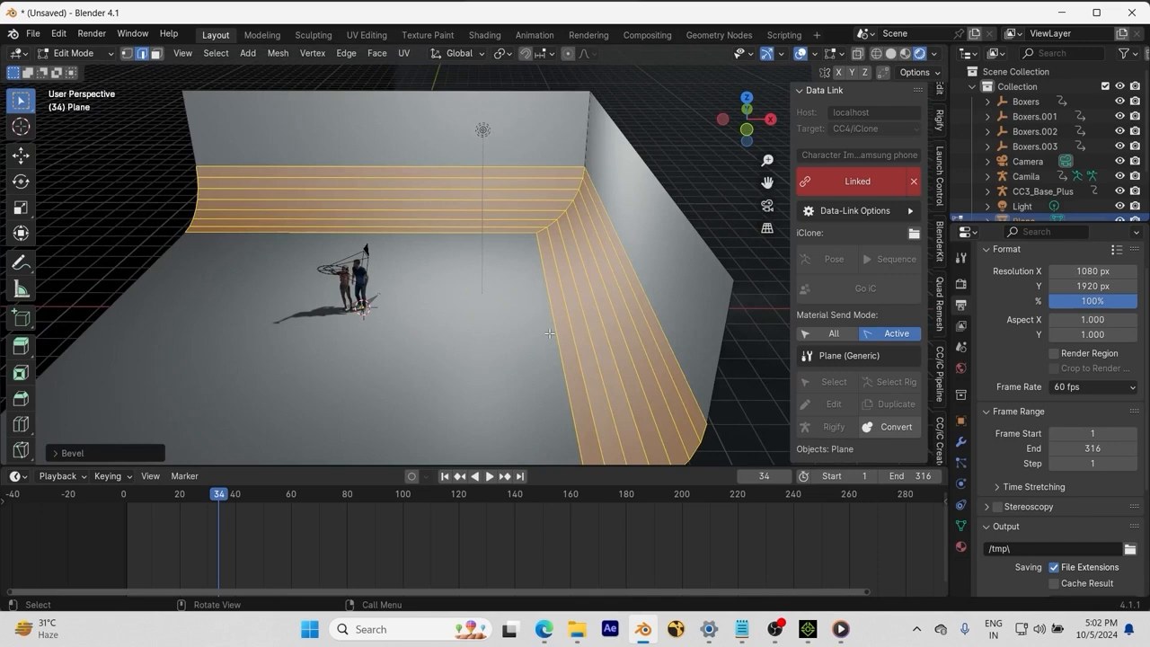
# Step: Apply Shade Smooth to the backdrop plane in Object Mode
pyautogui.press('Tab')
pyautogui.rightClick(539, 484)
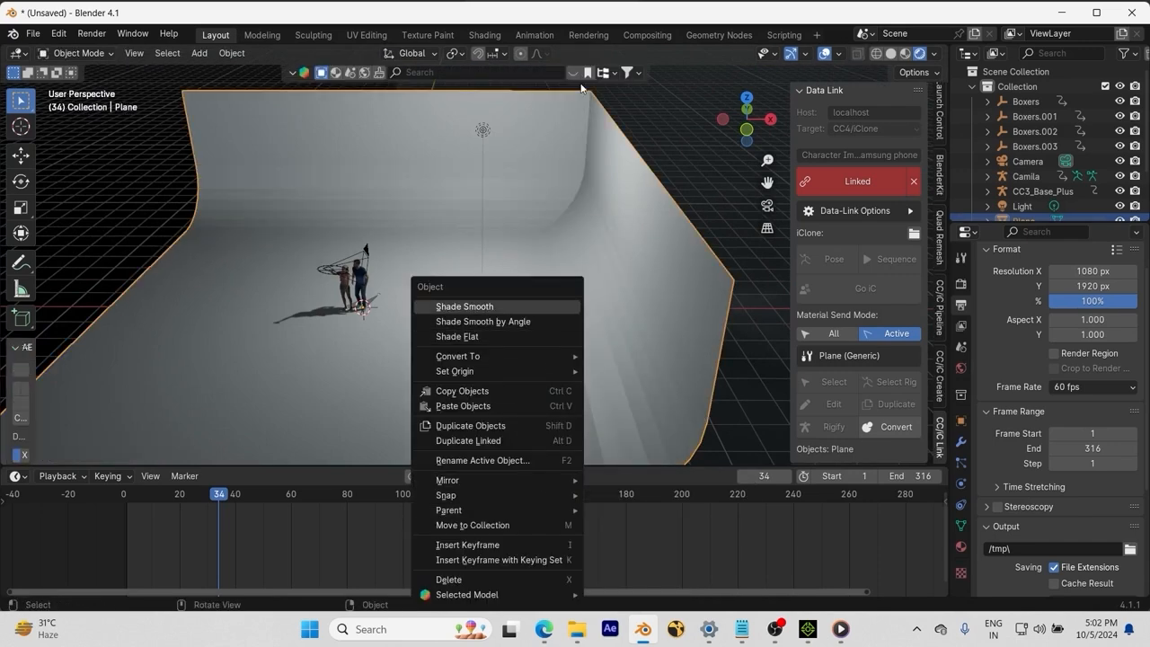
pyautogui.click(465, 306)
pyautogui.moveTo(515, 382); pyautogui.dragTo(566, 231, button='middle')
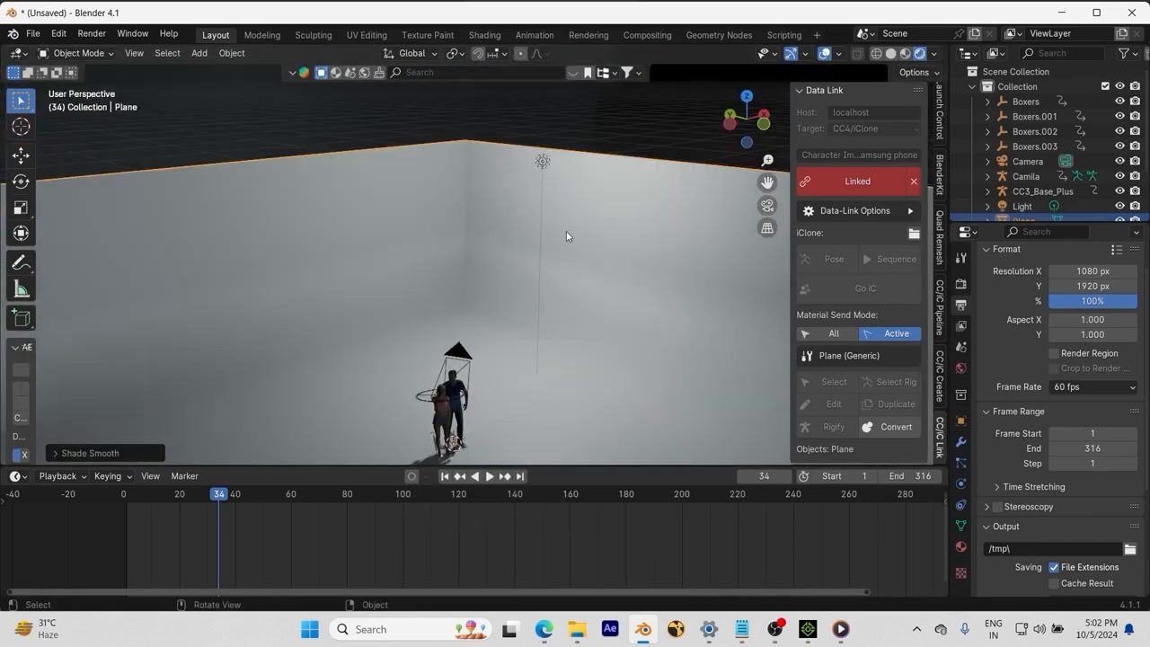
# Step: Select the light, cancel its move, and bring up the CC/iC scene lighting tools
pyautogui.click(543, 162)
pyautogui.press('g')
pyautogui.rightClick(500, 413)
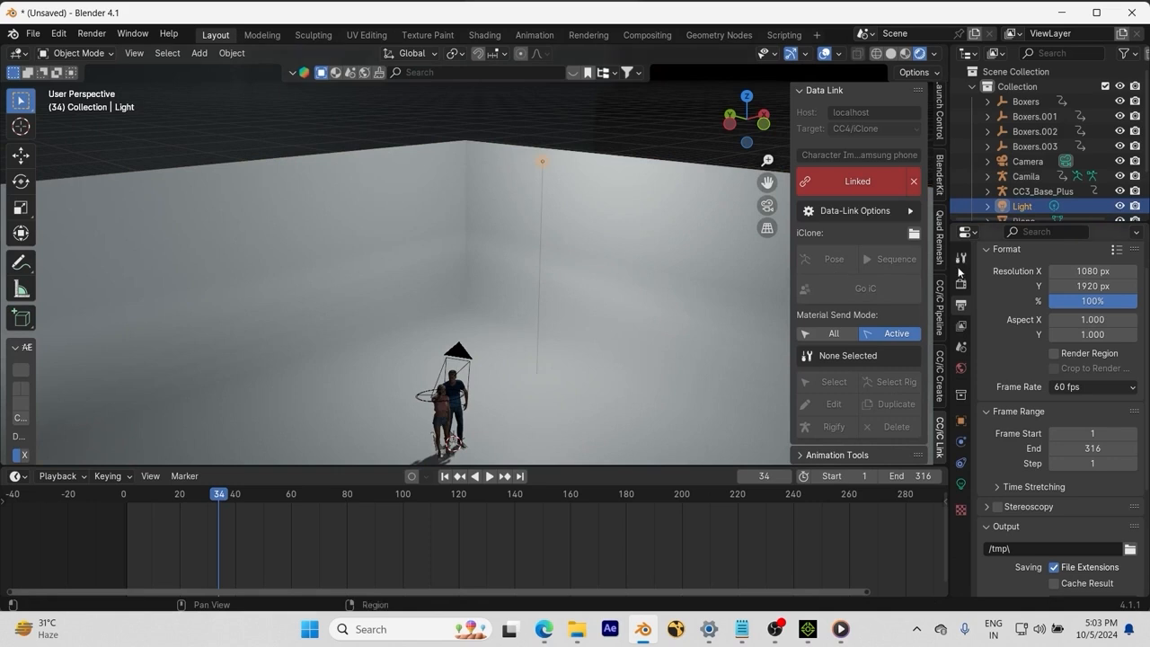
pyautogui.click(940, 307)
pyautogui.scroll(-5, 858, 303)
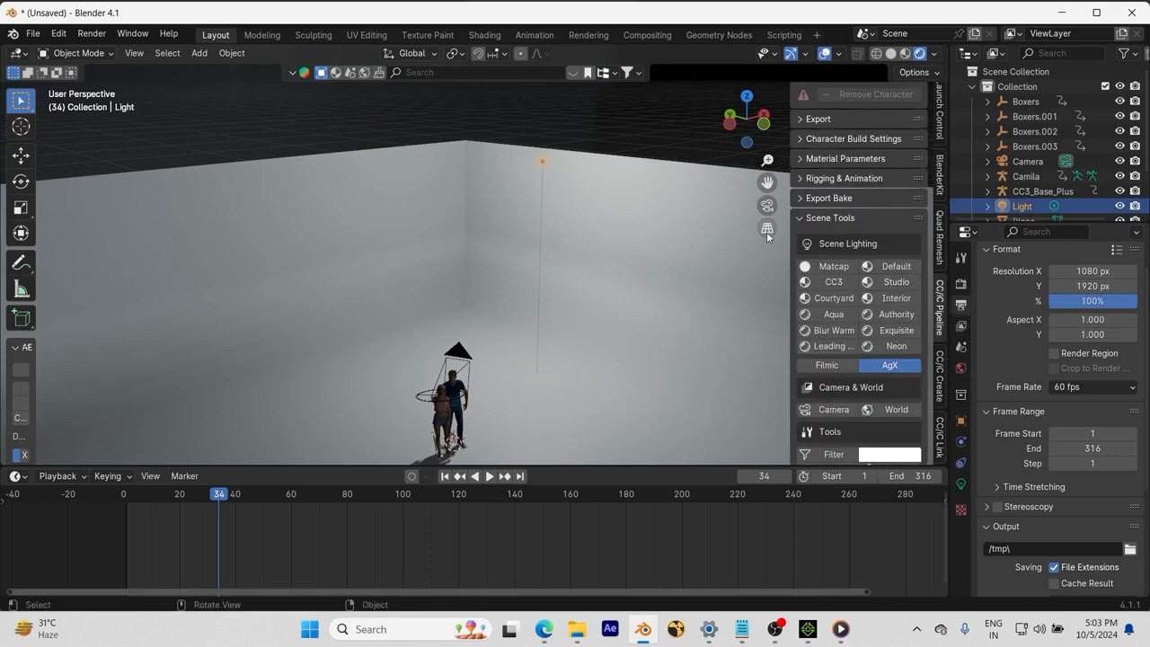
# Step: Through the selfie camera, try the Studio and Interior presets, settling on Courtyard lighting
pyautogui.click(766, 207)
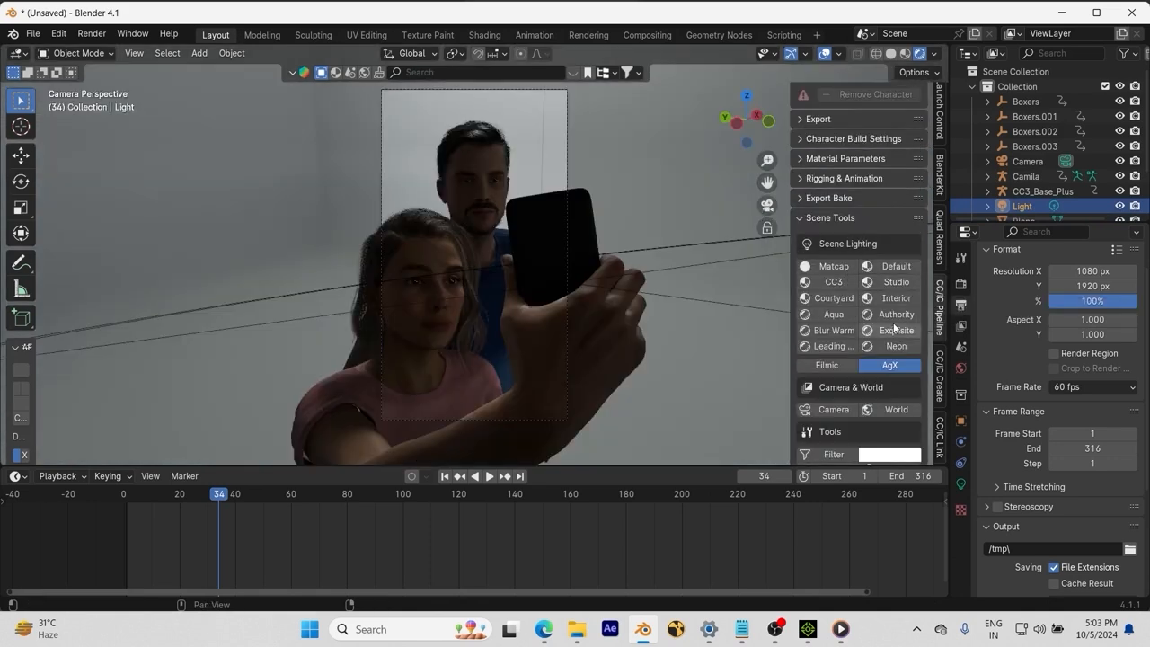
pyautogui.click(889, 283)
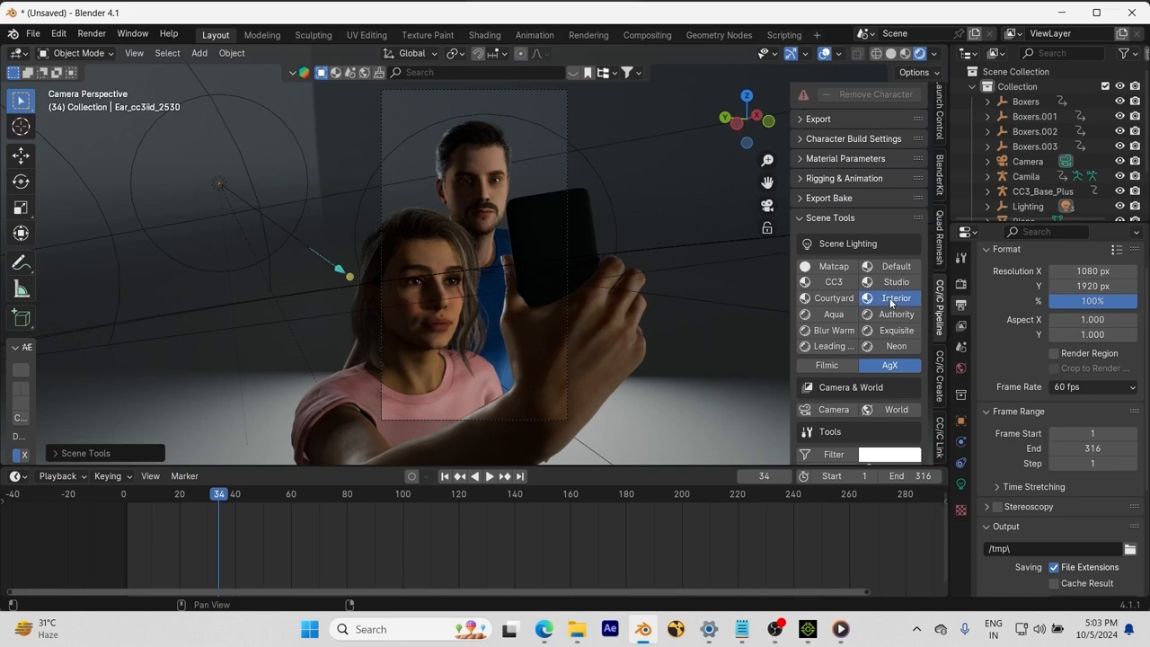
pyautogui.click(890, 303)
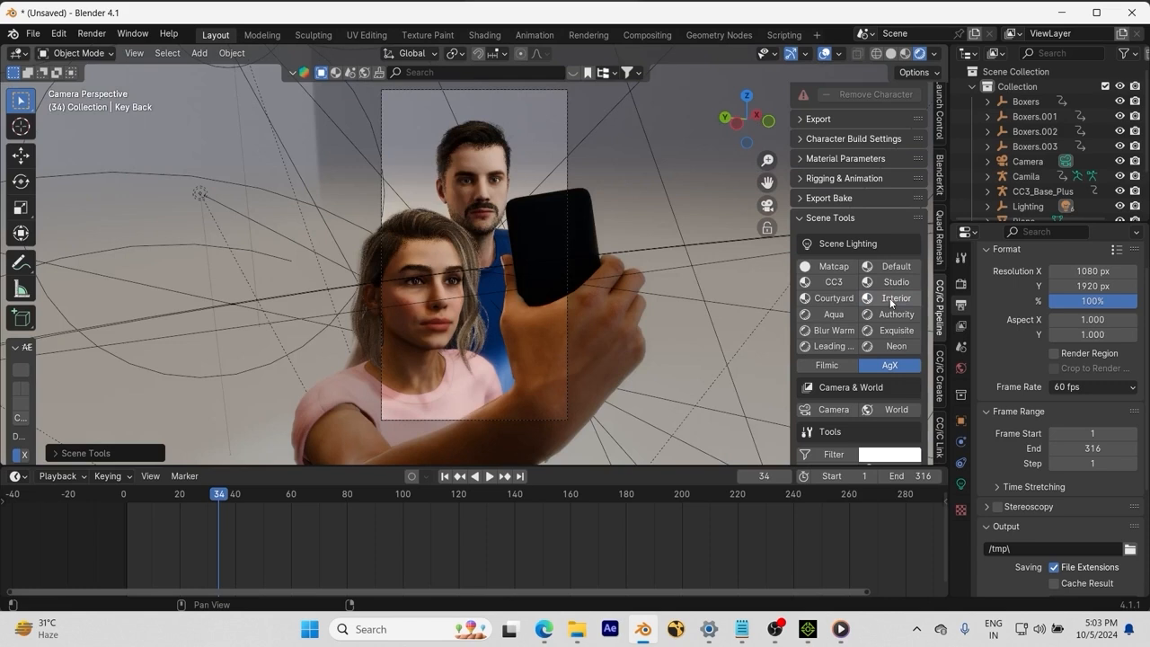
pyautogui.click(850, 299)
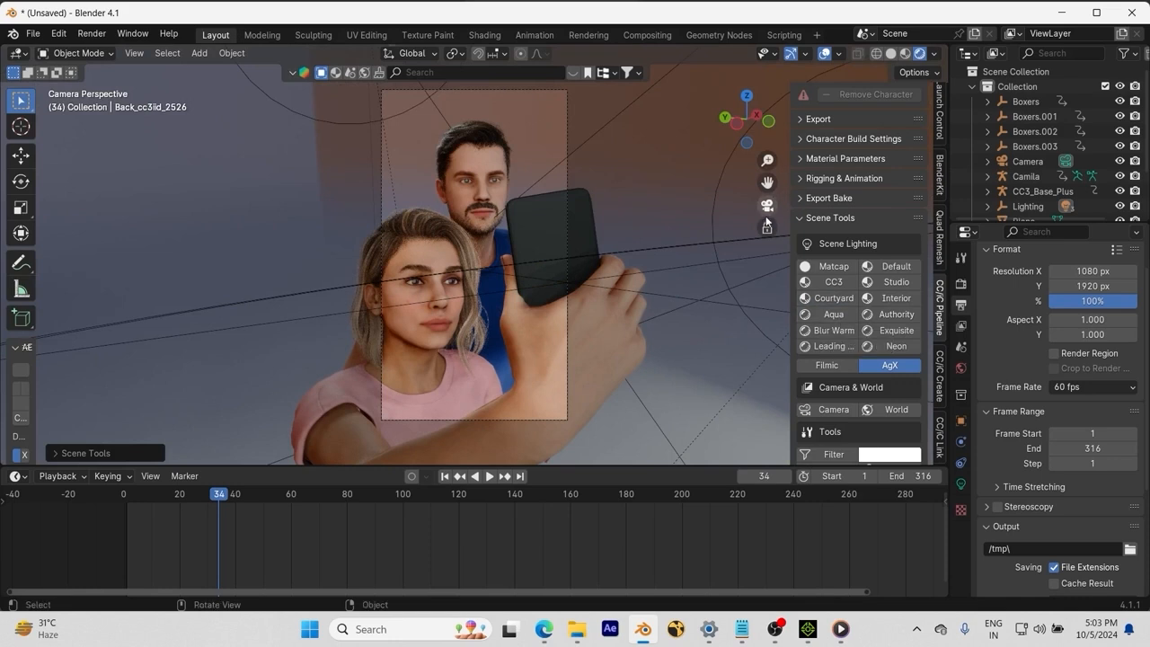
# Step: Orbit and pan the camera to place the couple left in frame, then try Authority lighting
pyautogui.moveTo(615, 268); pyautogui.dragTo(509, 266, button='middle')
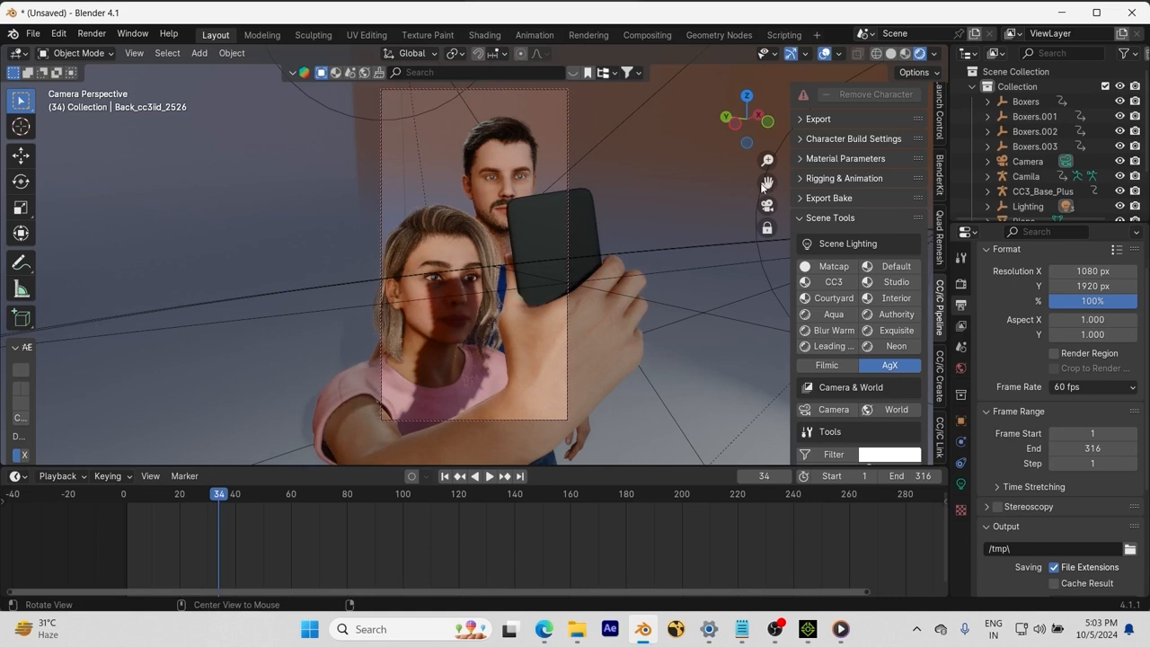
pyautogui.moveTo(766, 182)
pyautogui.mouseDown()
pyautogui.moveTo(742, 185)
pyautogui.moveTo(760, 181)
pyautogui.moveTo(746, 199)
pyautogui.moveTo(768, 183)
pyautogui.mouseUp()
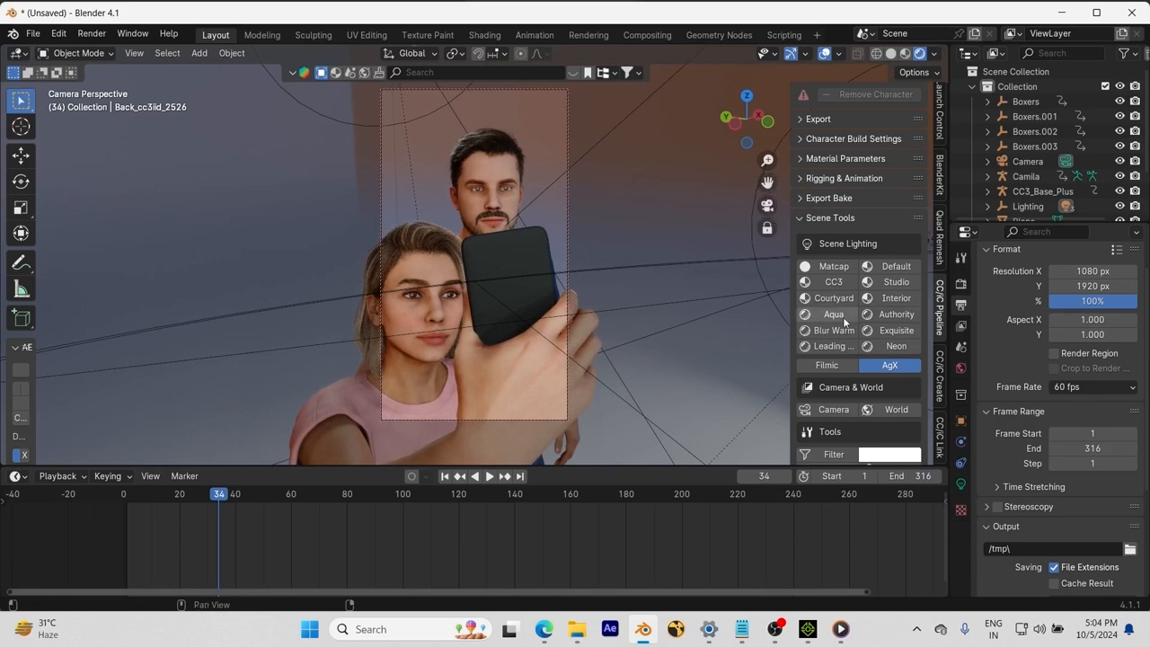
pyautogui.click(886, 319)
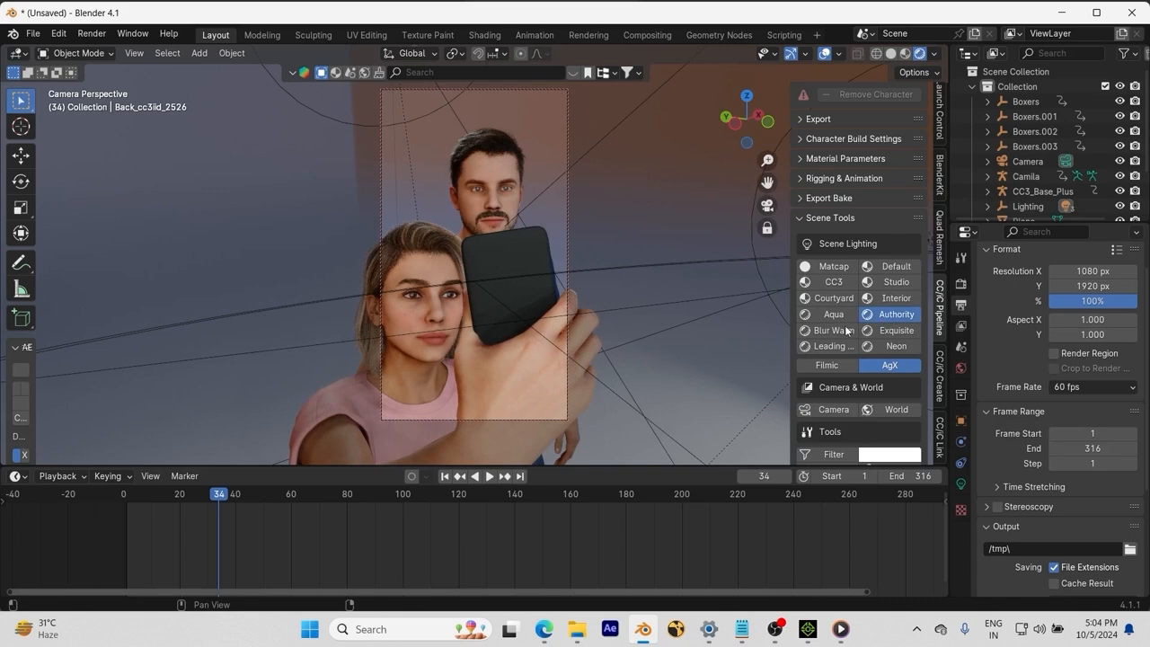
pyautogui.click(845, 330)
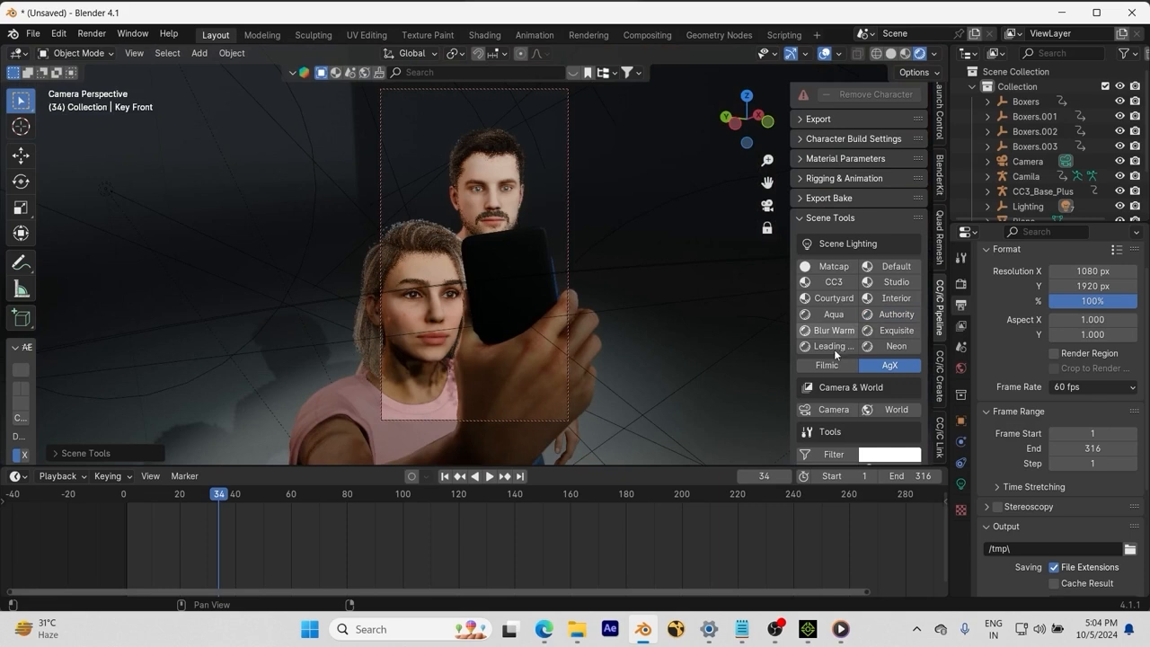
pyautogui.click(834, 347)
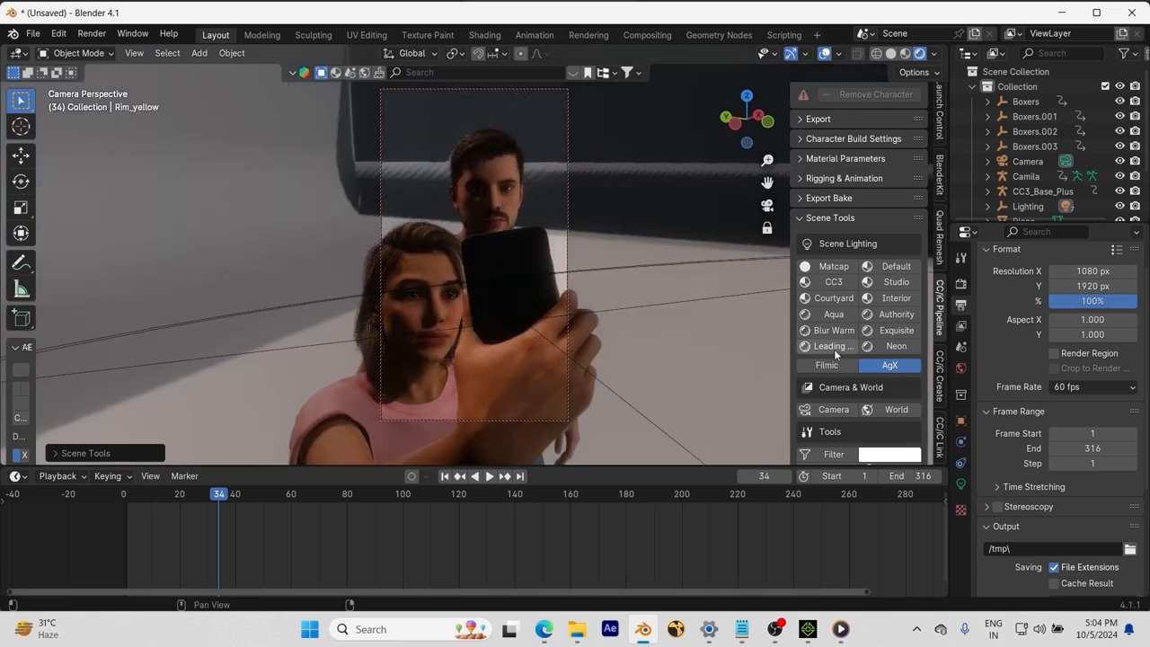
pyautogui.click(836, 350)
pyautogui.click(894, 348)
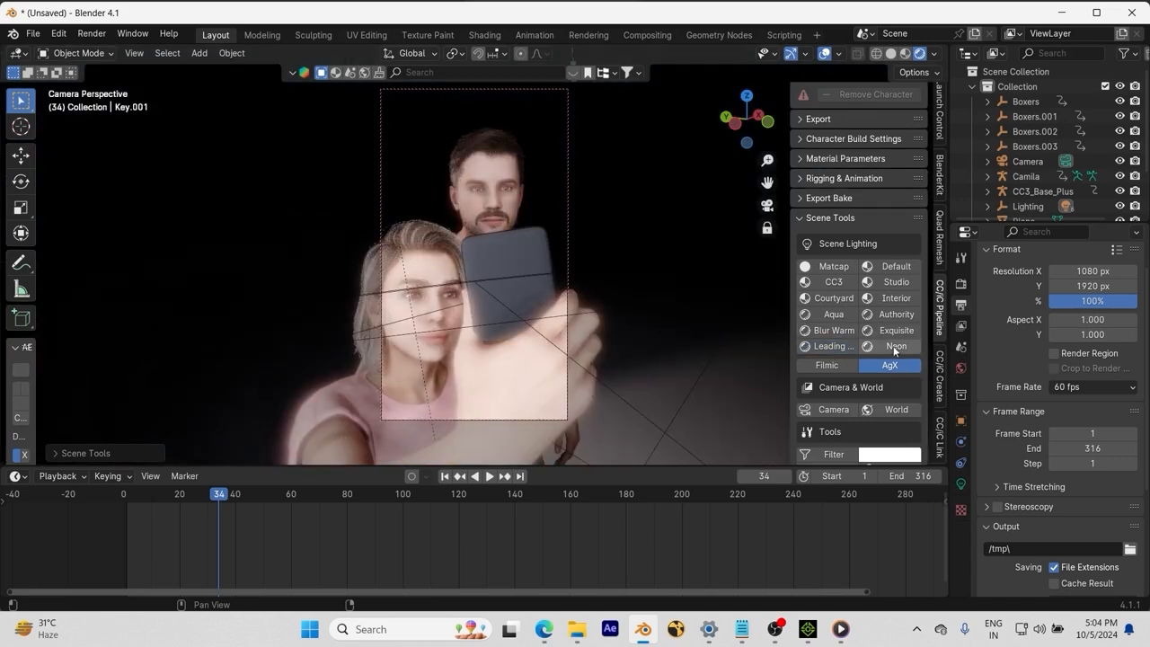
pyautogui.click(835, 300)
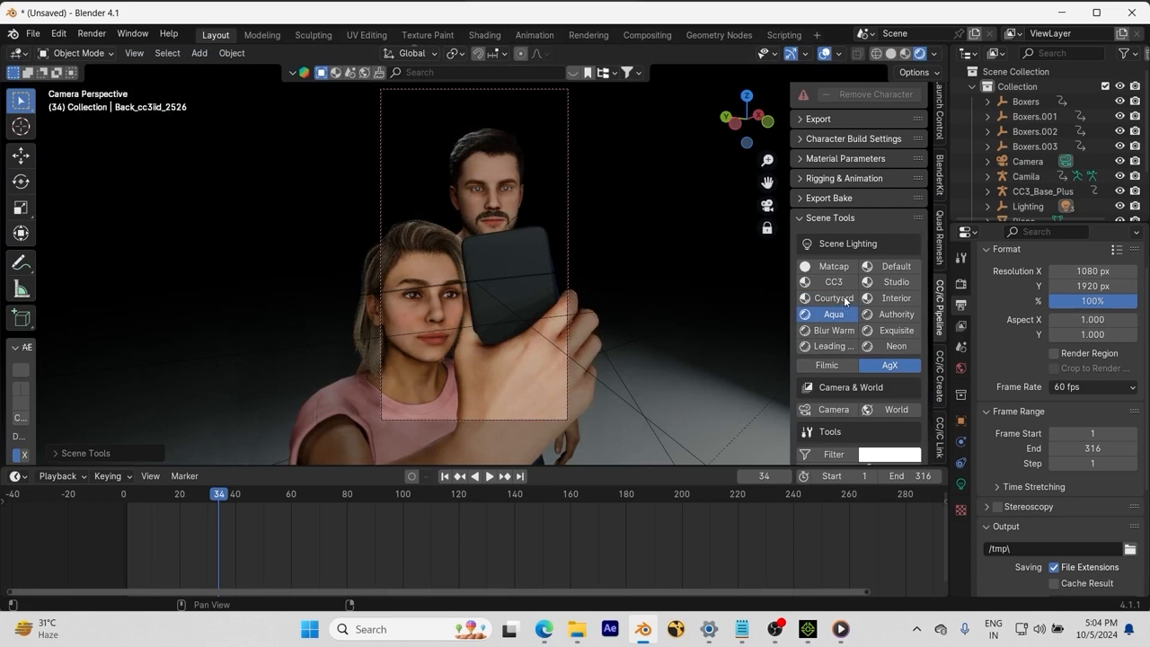
pyautogui.click(843, 316)
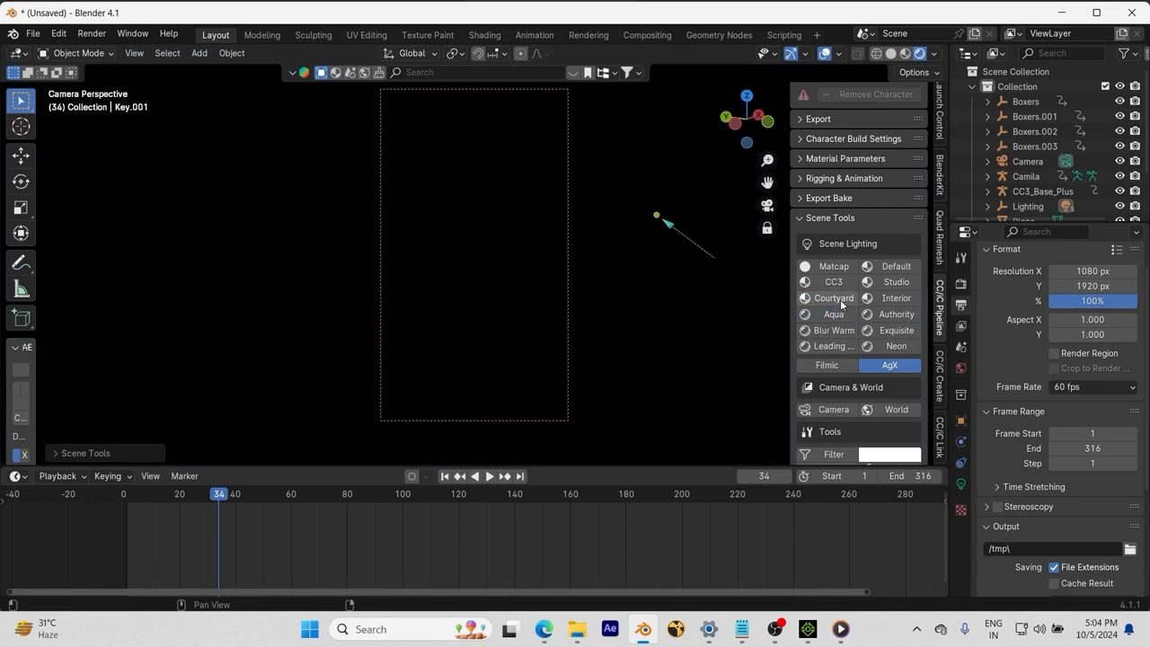
pyautogui.scroll(-3, 971, 206)
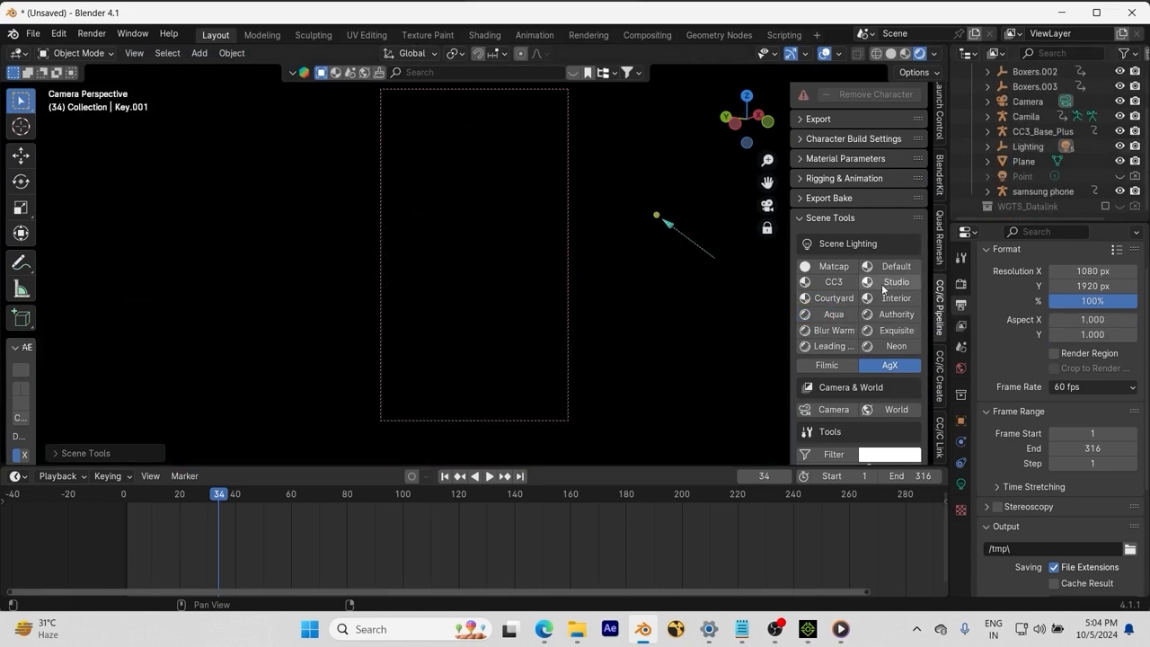
pyautogui.click(835, 300)
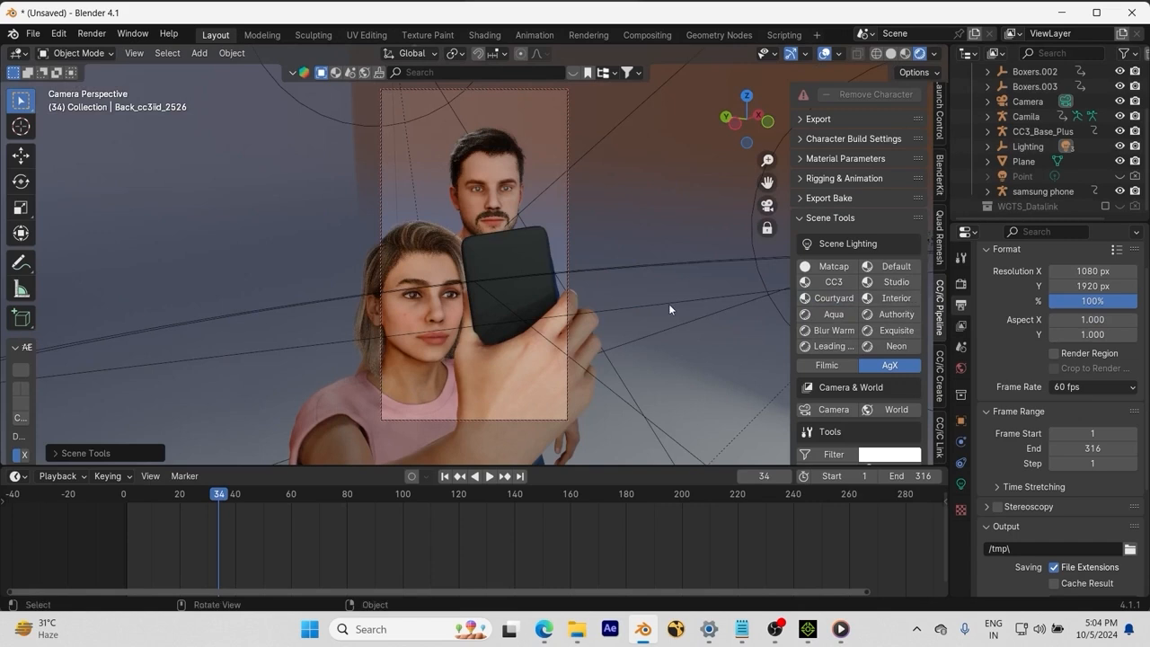
# Step: Set the viewport samples to 100 in the Render properties
pyautogui.click(961, 282)
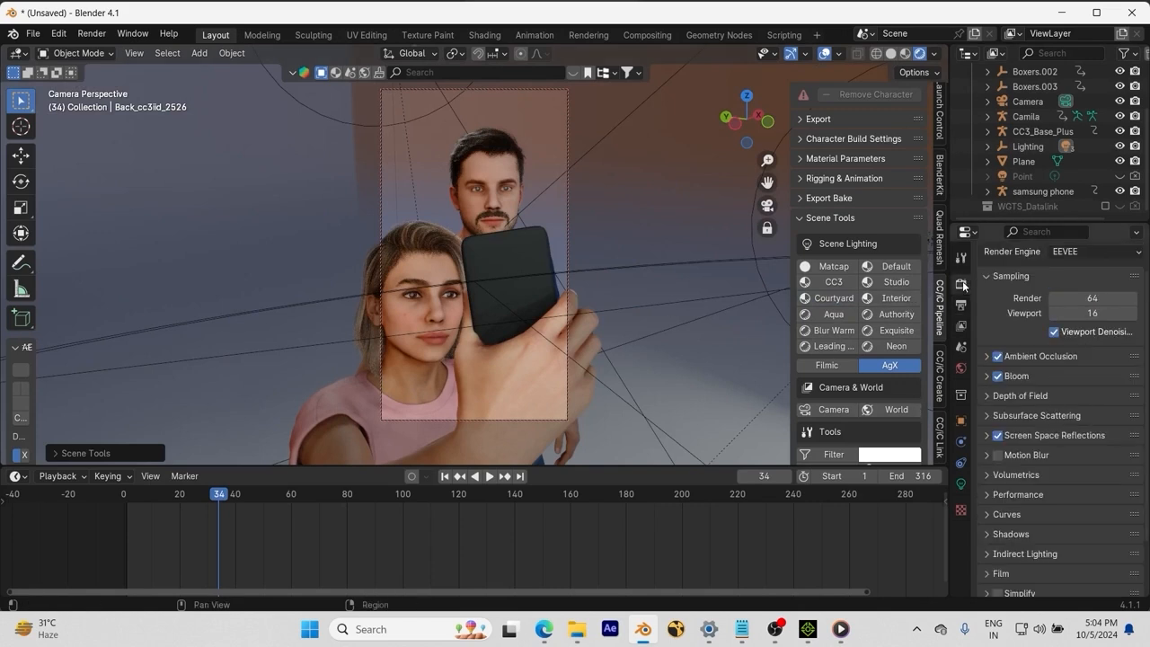
pyautogui.click(1081, 313)
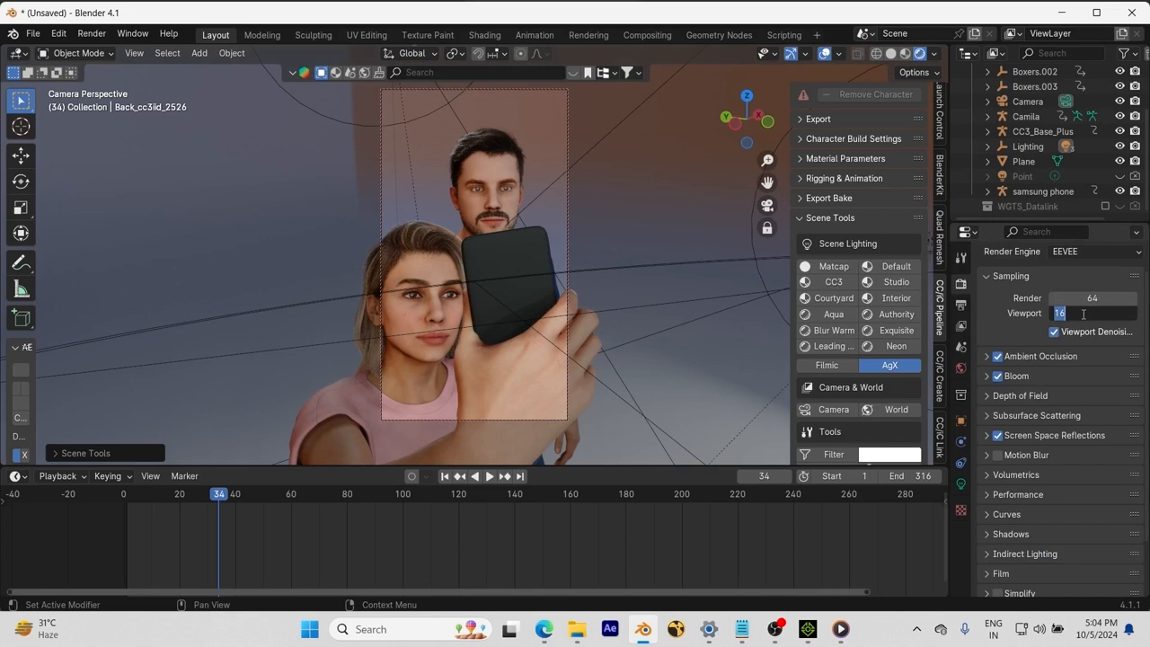
pyautogui.write('100')
pyautogui.press('Return')
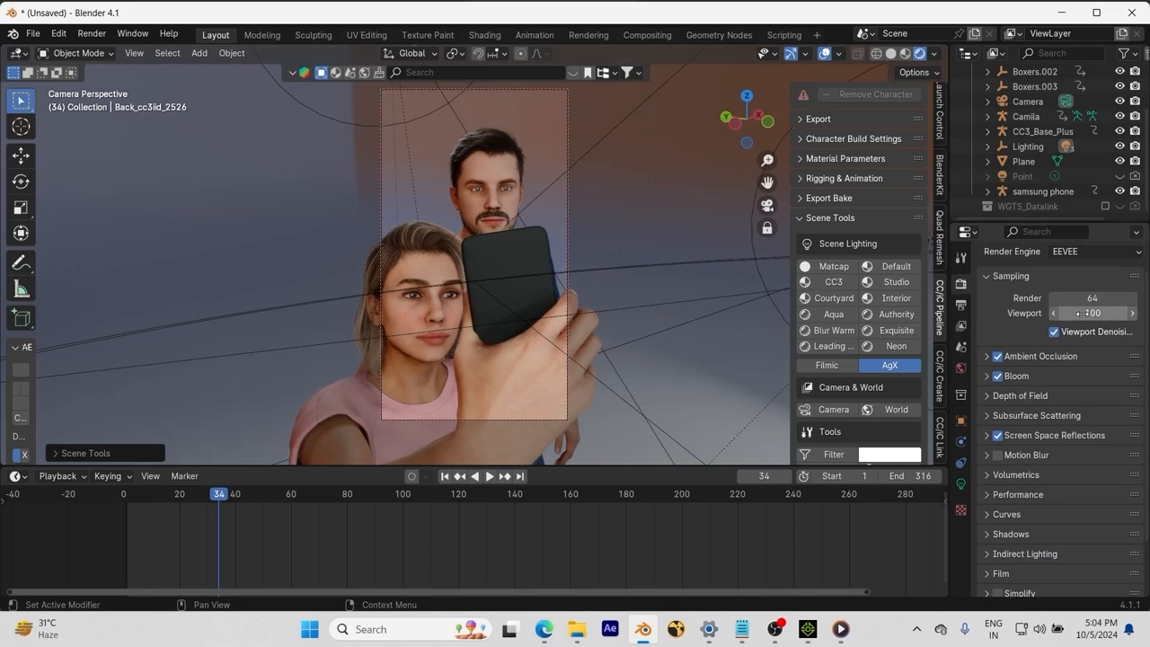
# Step: Switch the viewport to Solid shading and render the selfie frame with F12
pyautogui.press('F12')
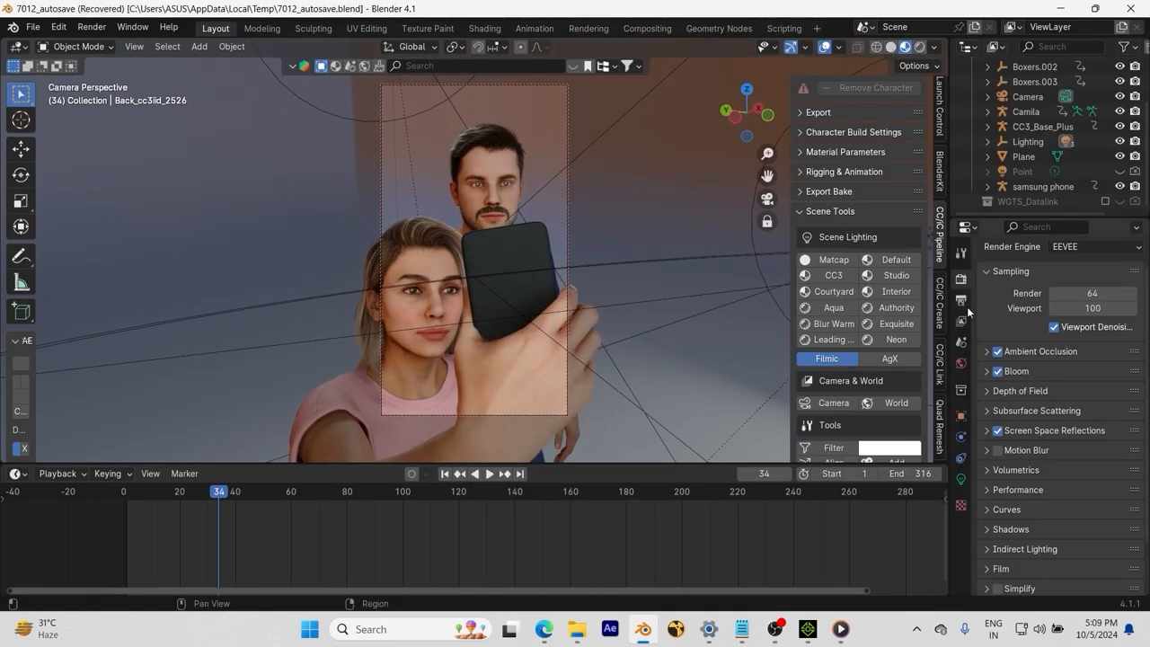
pyautogui.click(890, 47)
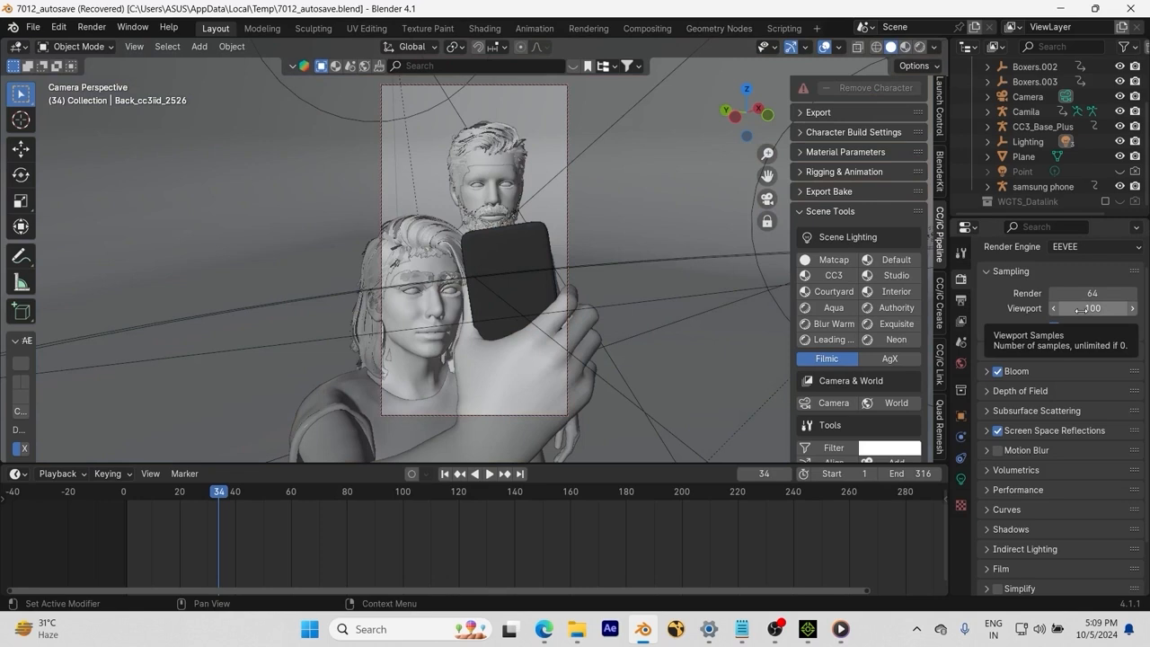
pyautogui.press('F12')
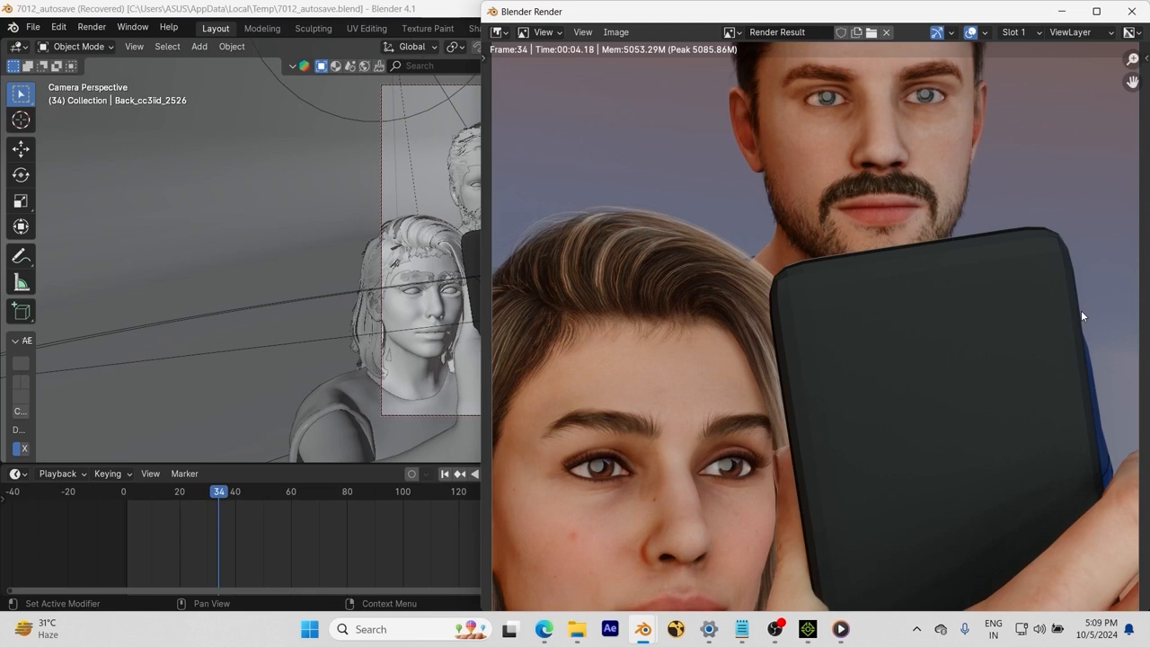
# Step: Save the render as Selfie.png in the Pictures folder
pyautogui.scroll(-4, 1009, 302)
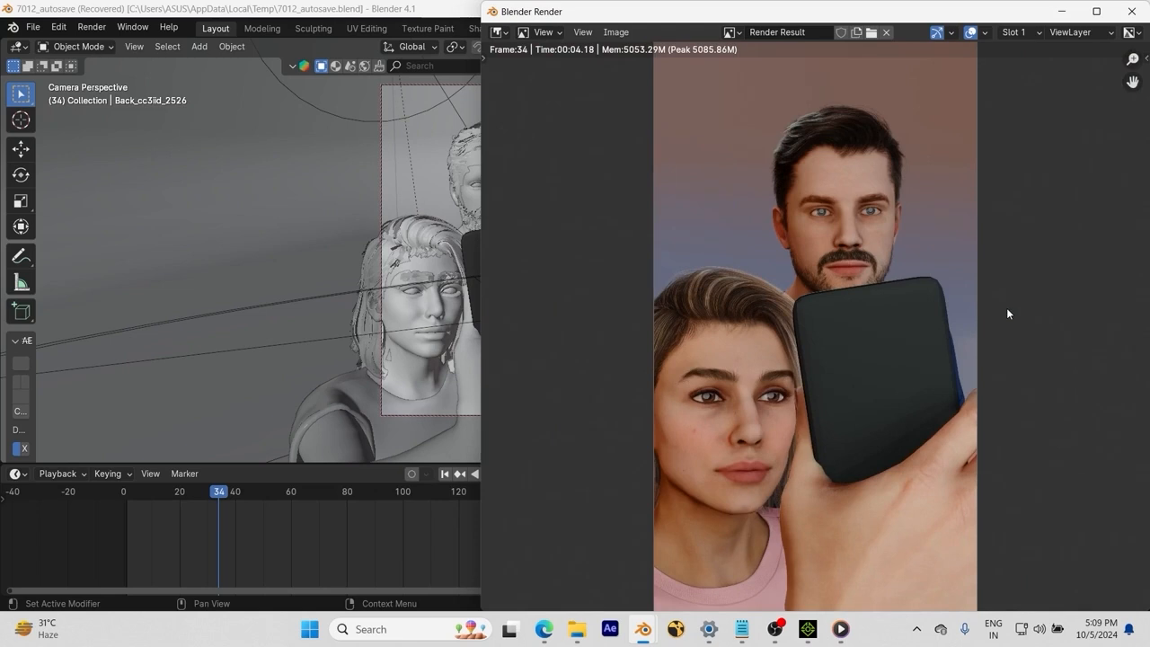
pyautogui.scroll(-1, 949, 356)
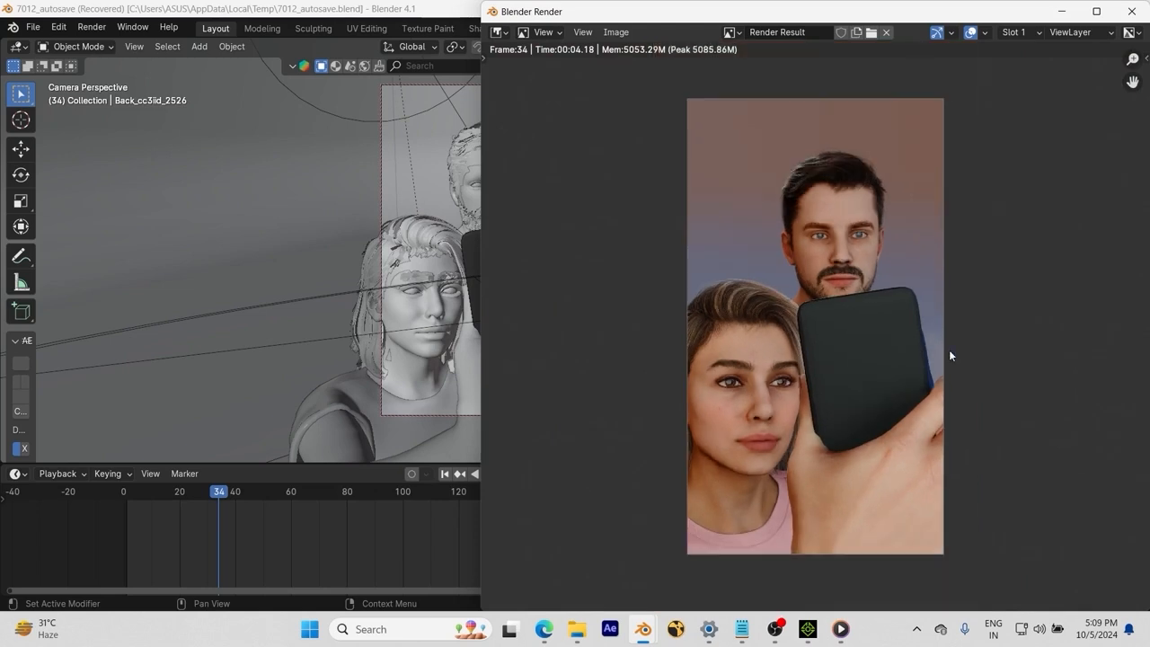
pyautogui.click(616, 31)
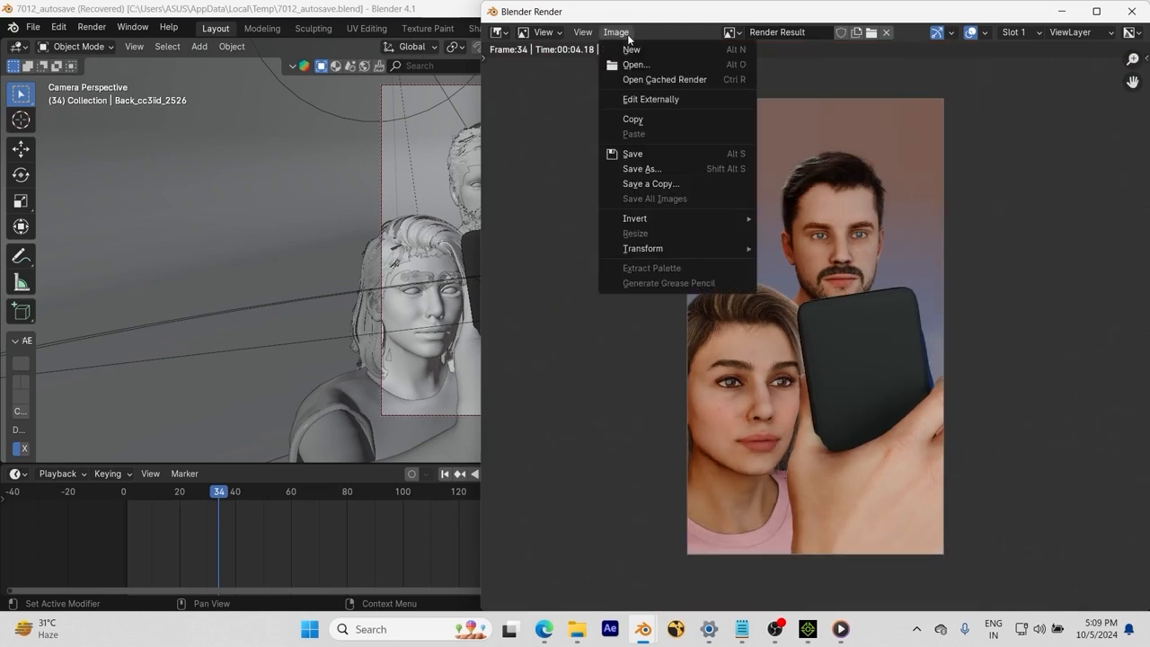
pyautogui.click(690, 165)
pyautogui.click(407, 283)
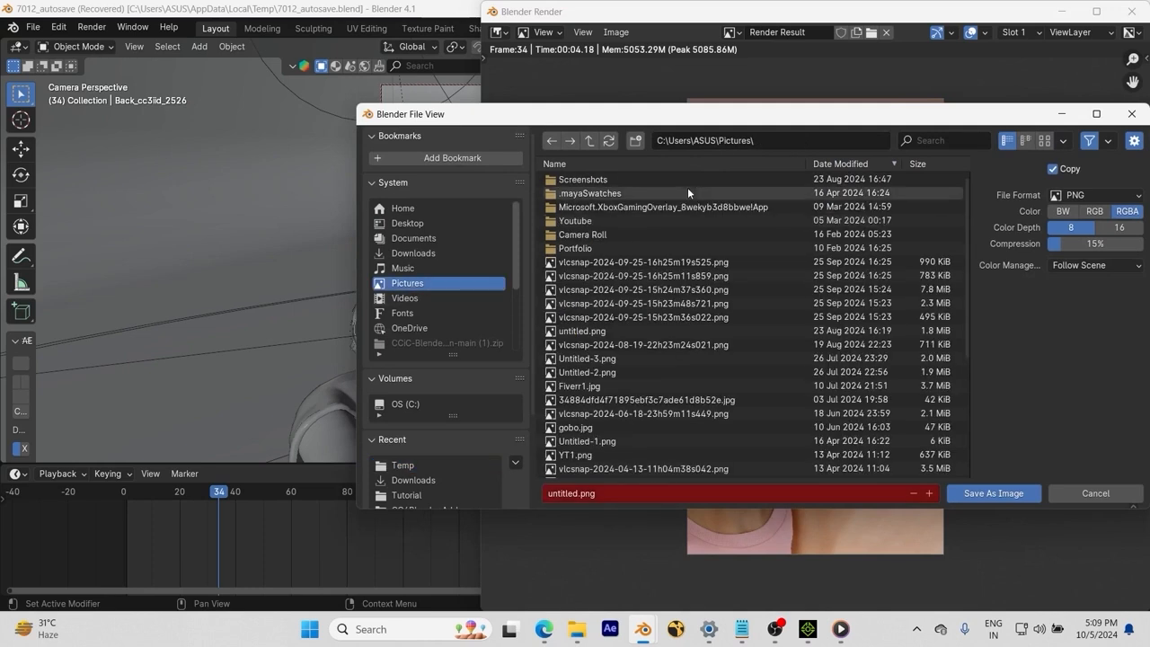
pyautogui.click(643, 496)
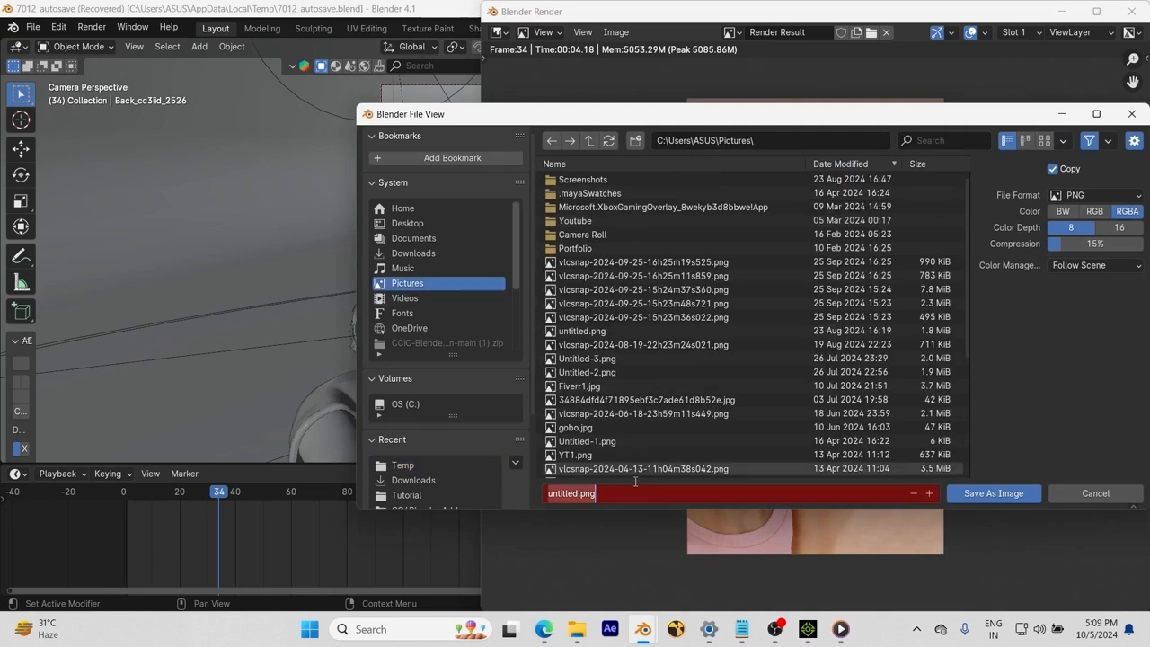
pyautogui.write('Selfie')
pyautogui.click(1053, 420)
pyautogui.click(1013, 493)
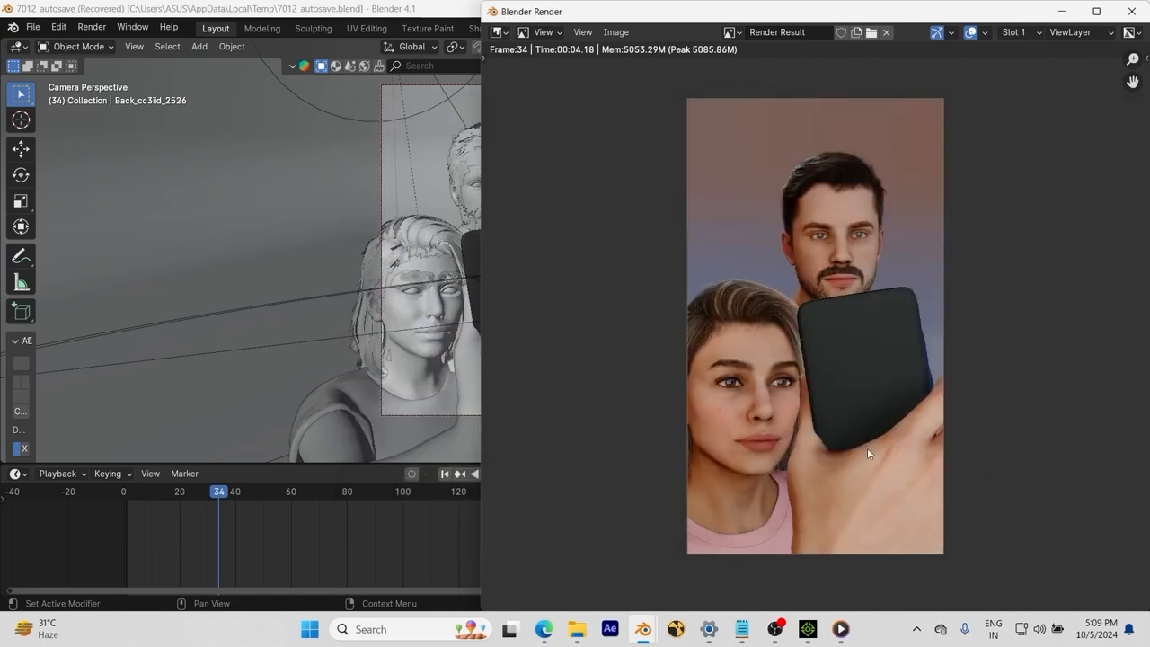
# Step: Close the render window and play the selfie animation in Material Preview
pyautogui.click(1133, 12)
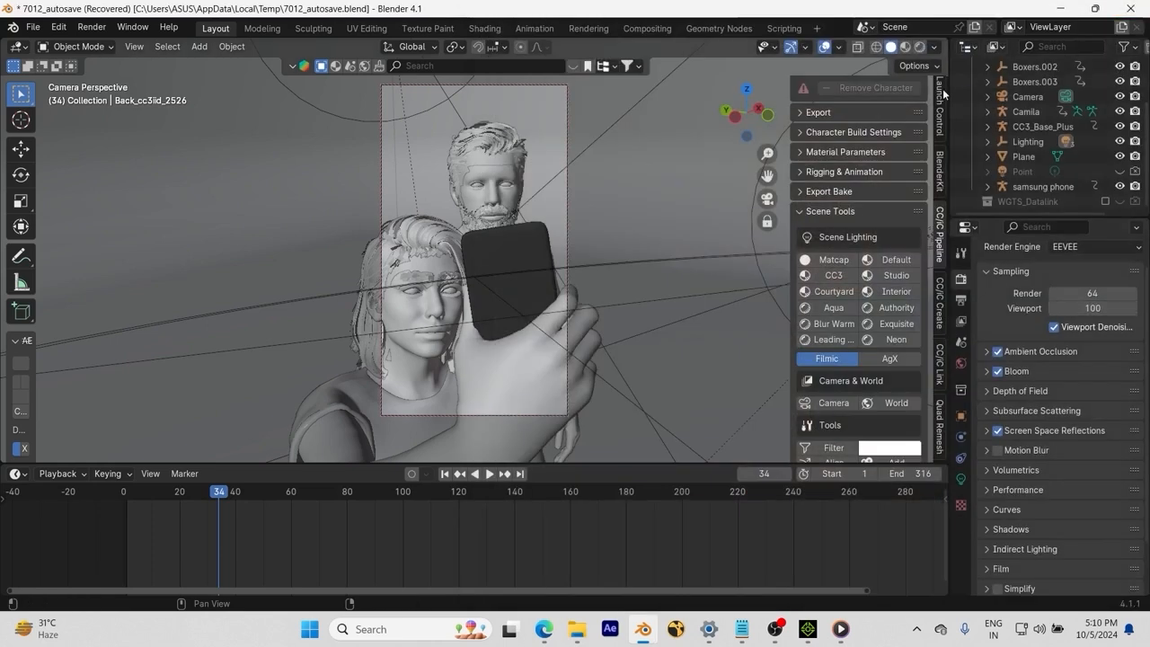
pyautogui.click(904, 48)
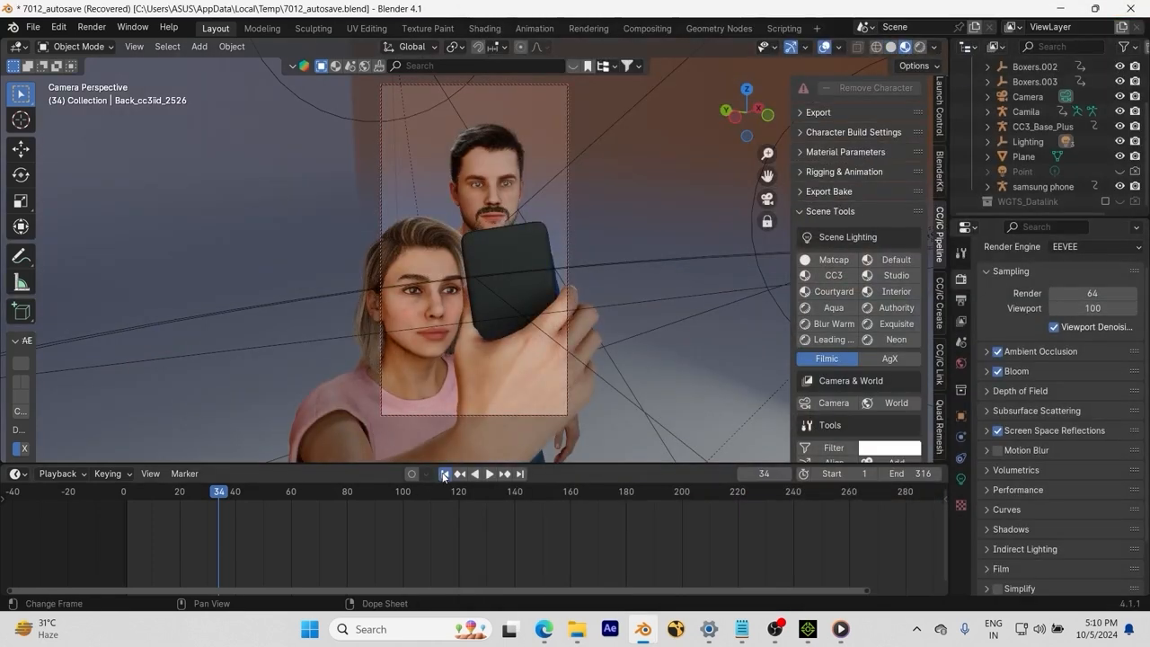
pyautogui.press('space')
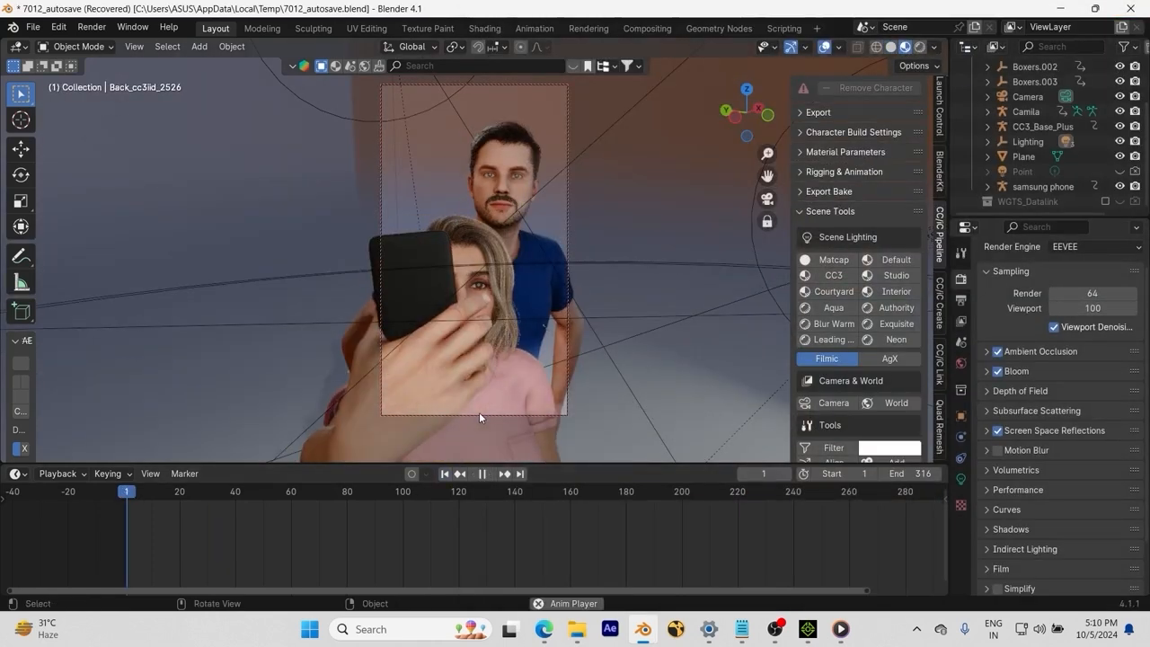